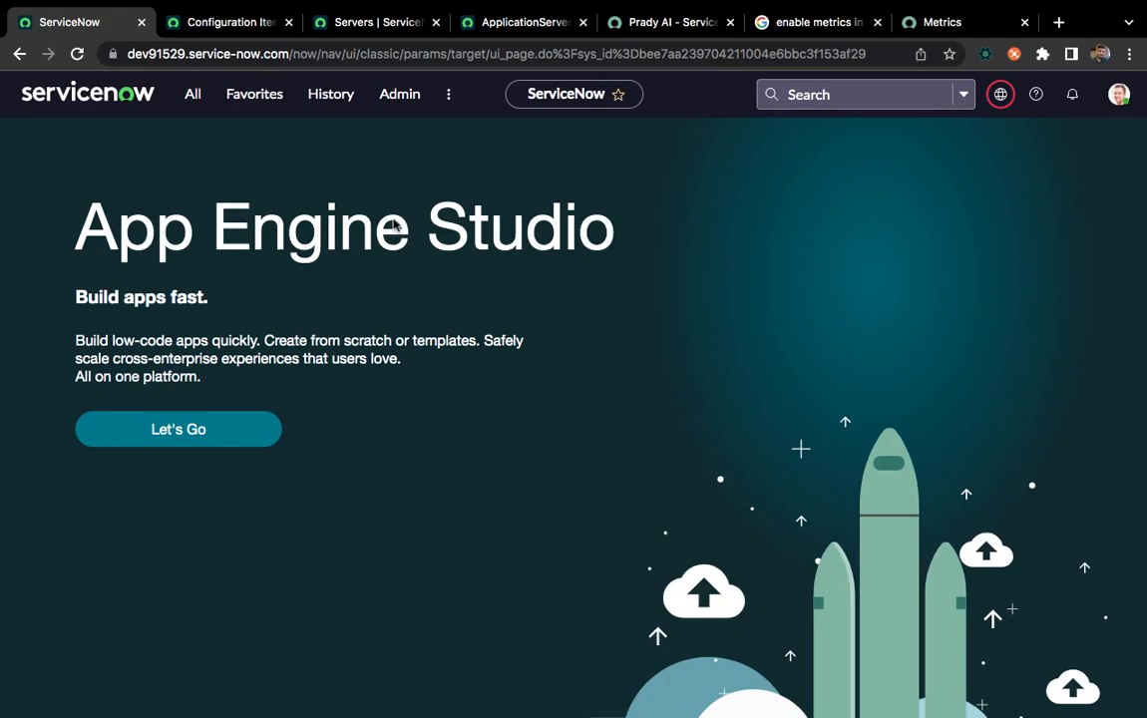
# Open the System Definition Plugins page in a separate browser tab and dismiss the redirect notice
pyautogui.click(190, 104)
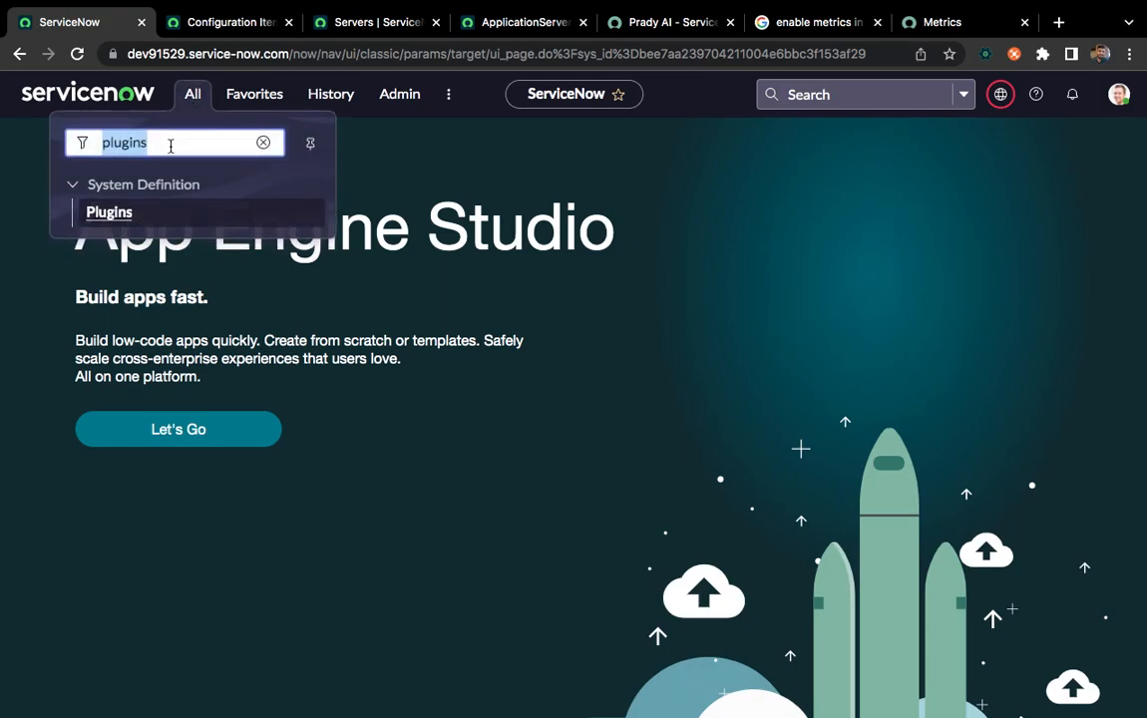
pyautogui.keyDown('super'); pyautogui.click(109, 218); pyautogui.keyUp('super')
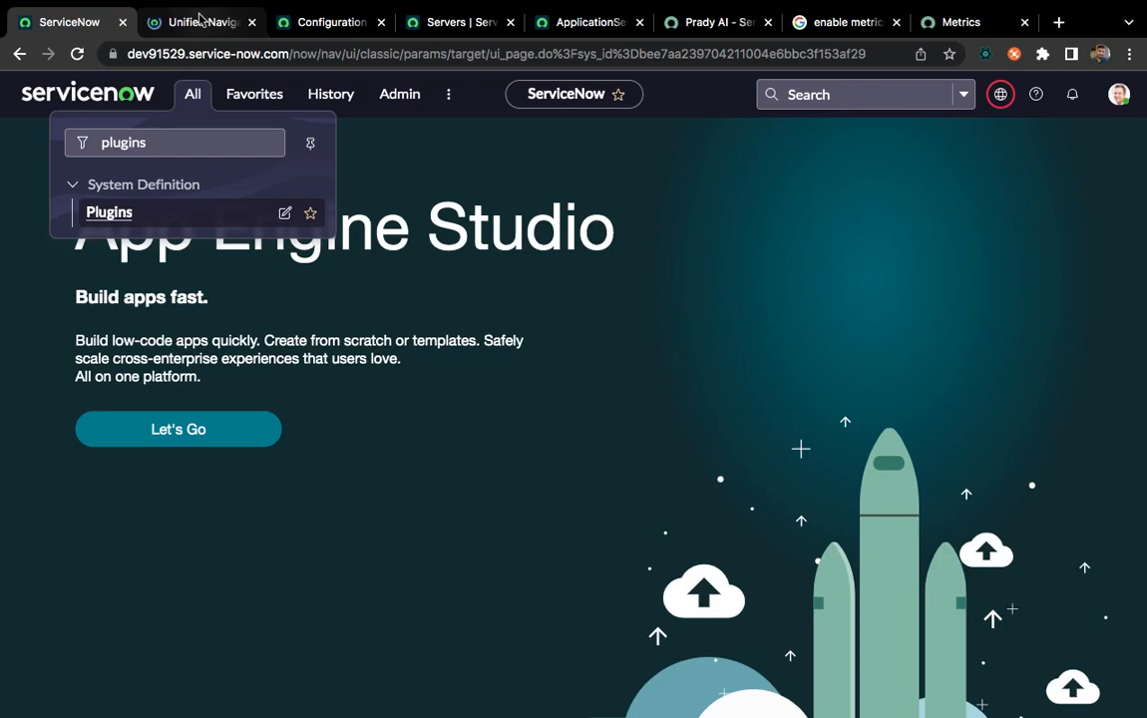
pyautogui.click(199, 21)
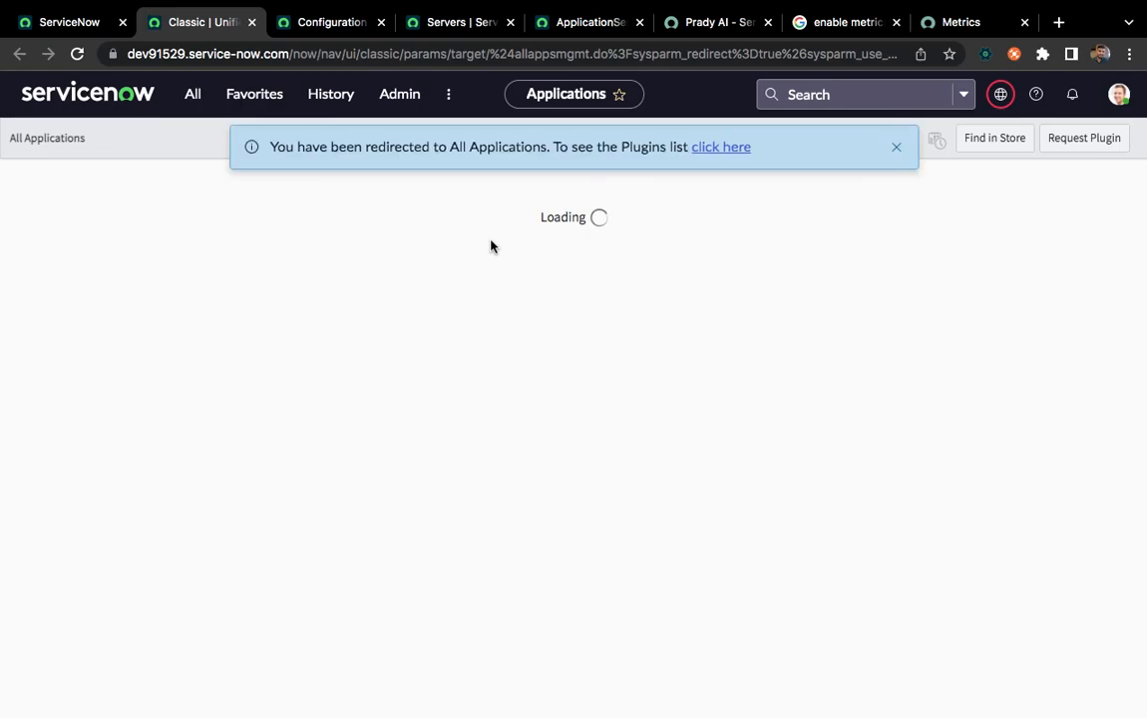
pyautogui.click(895, 148)
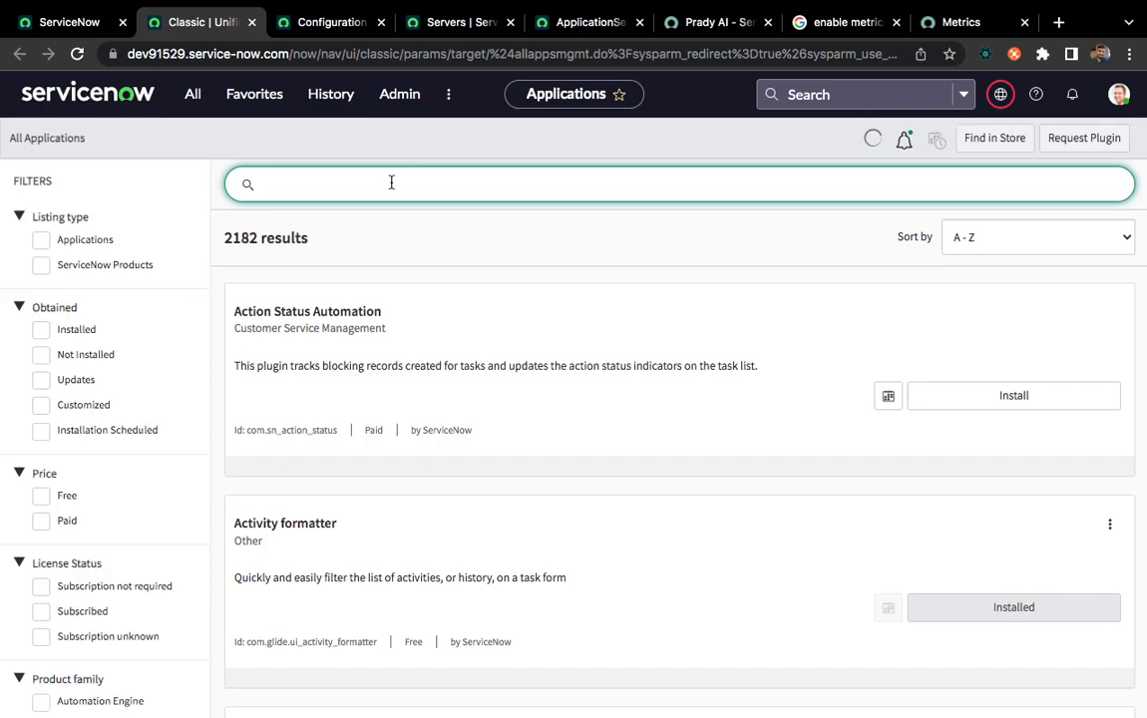
# Search all applications for "metrics" and look through the results for the Metric Definition plugin
pyautogui.write('metrics')
pyautogui.press('Return')
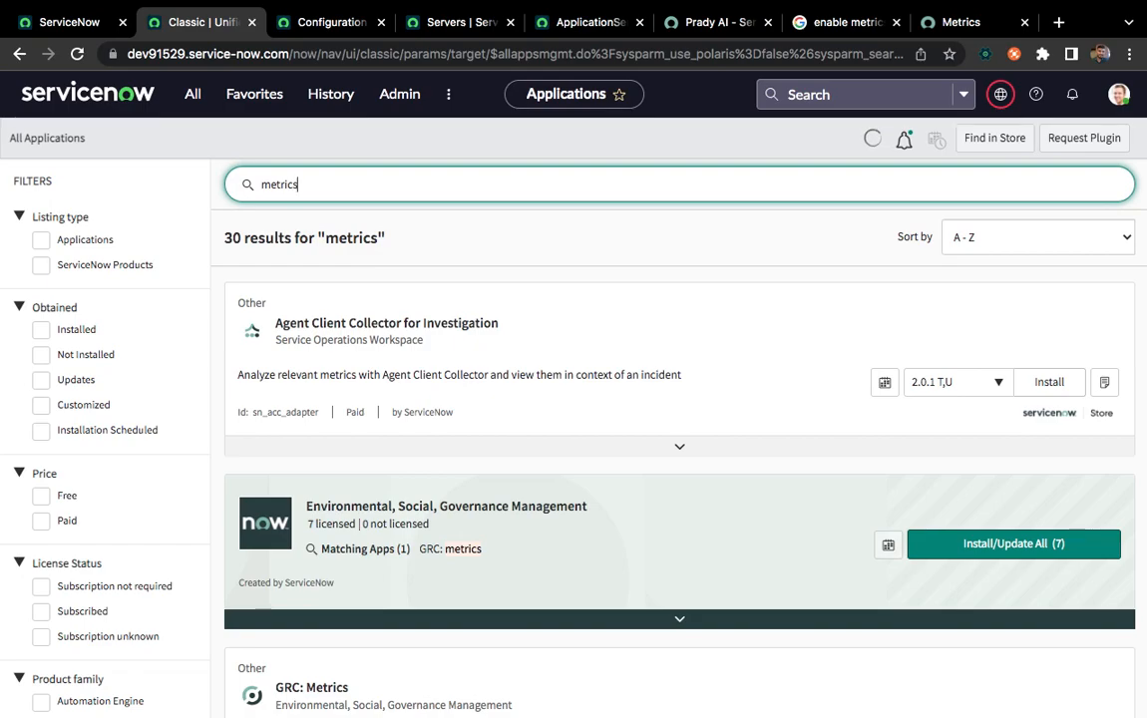
pyautogui.scroll(-3, 506, 614)
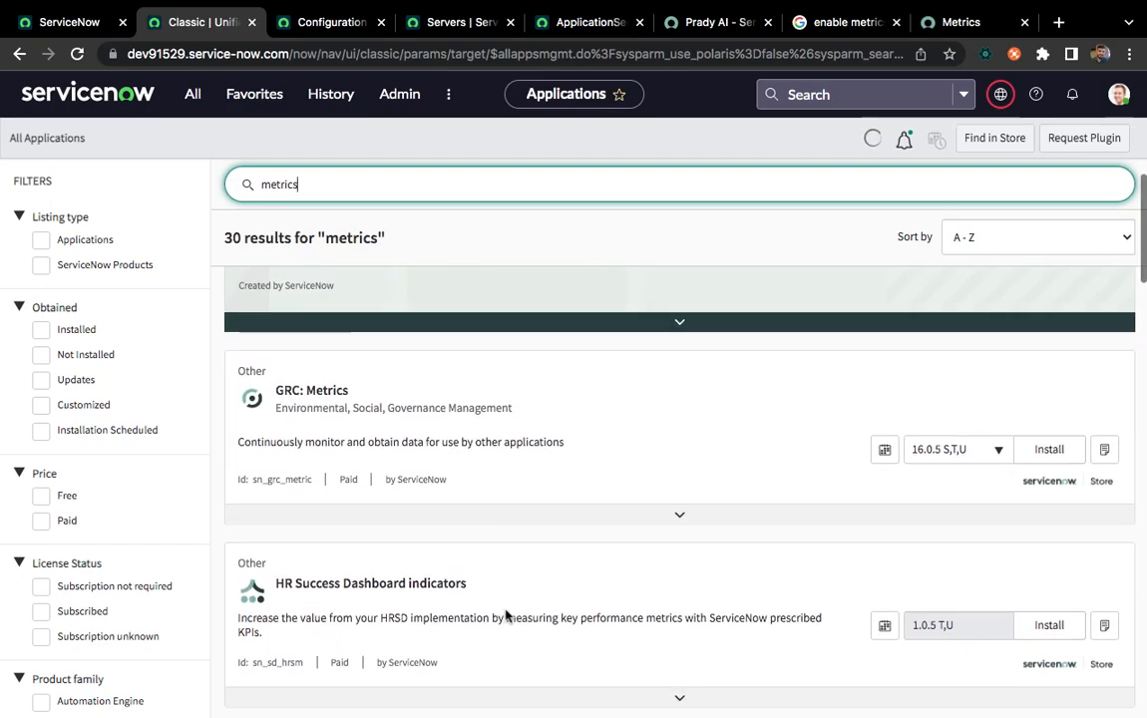
pyautogui.scroll(-10, 506, 615)
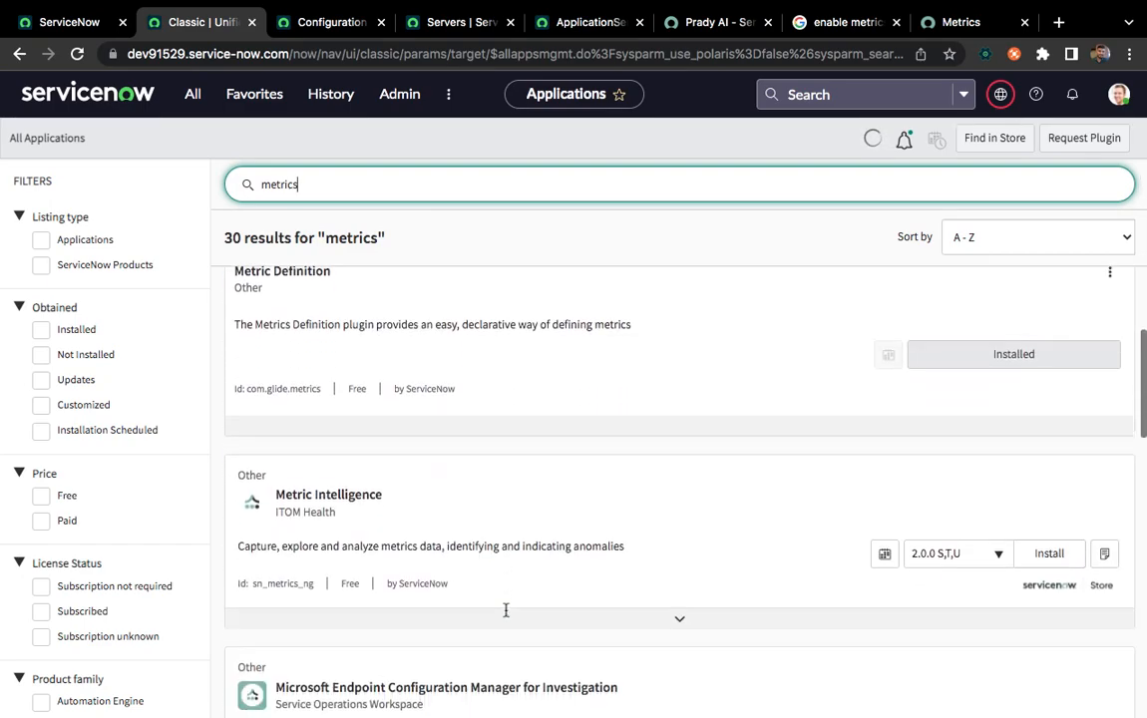
pyautogui.scroll(1, 506, 613)
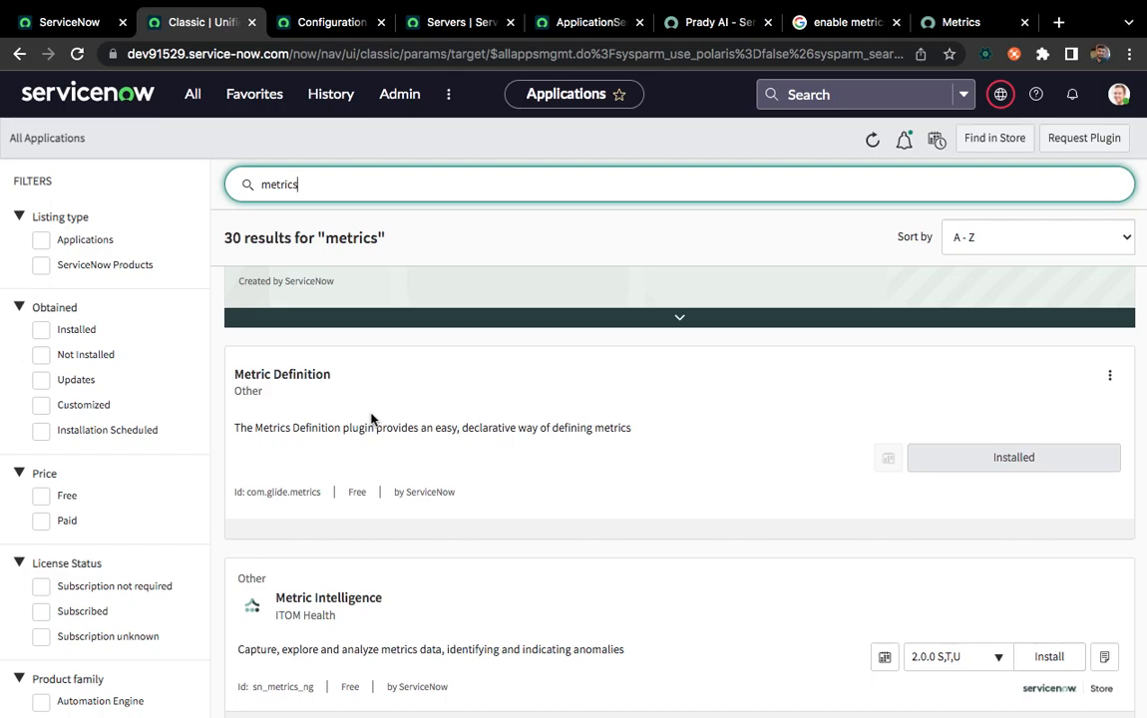
# Close the All Applications browser tab and return to the ServiceNow home page
pyautogui.click(60, 22)
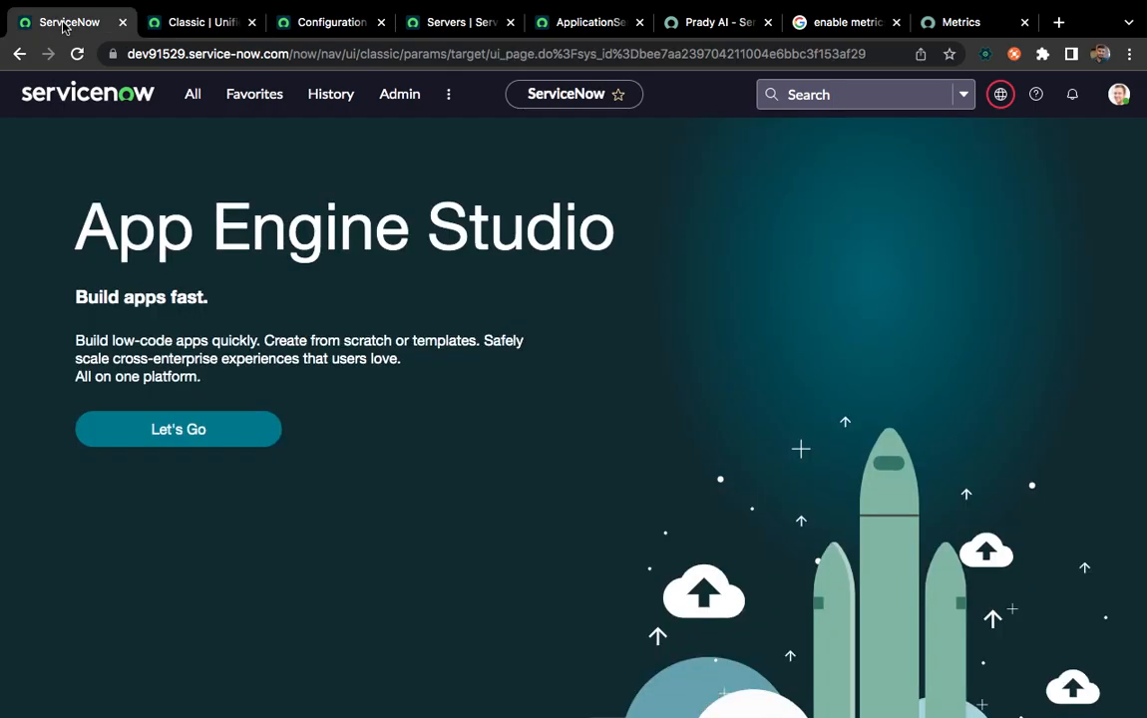
pyautogui.click(219, 24)
pyautogui.click(251, 22)
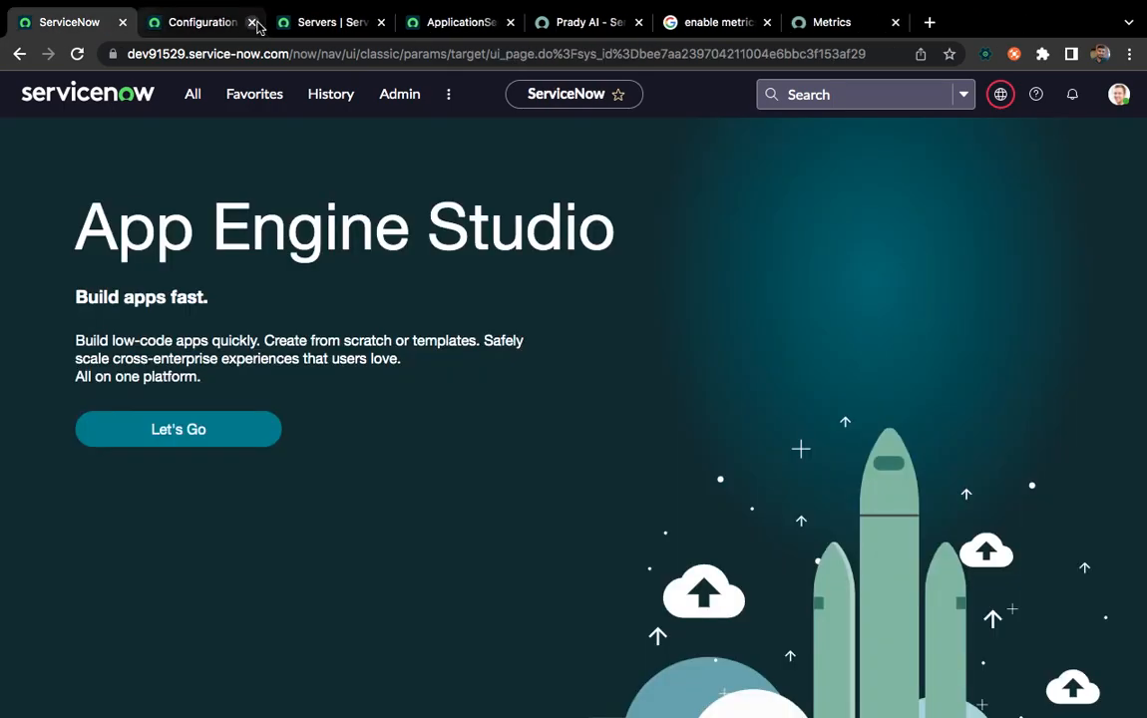
pyautogui.click(190, 22)
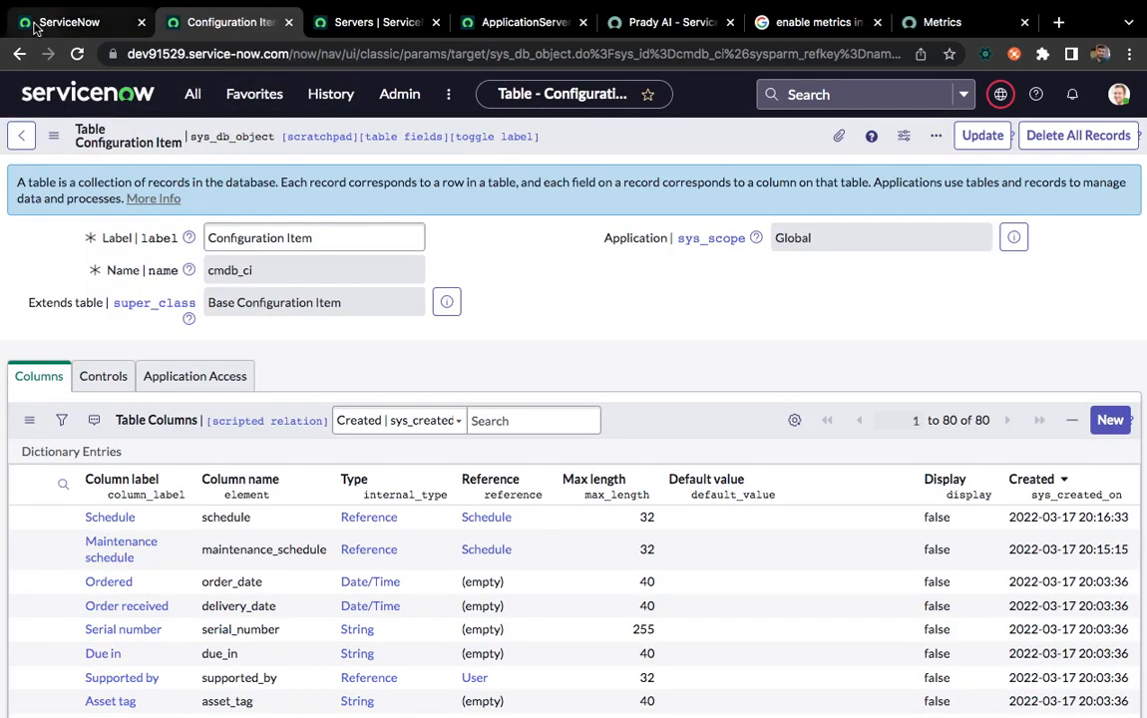
pyautogui.click(34, 28)
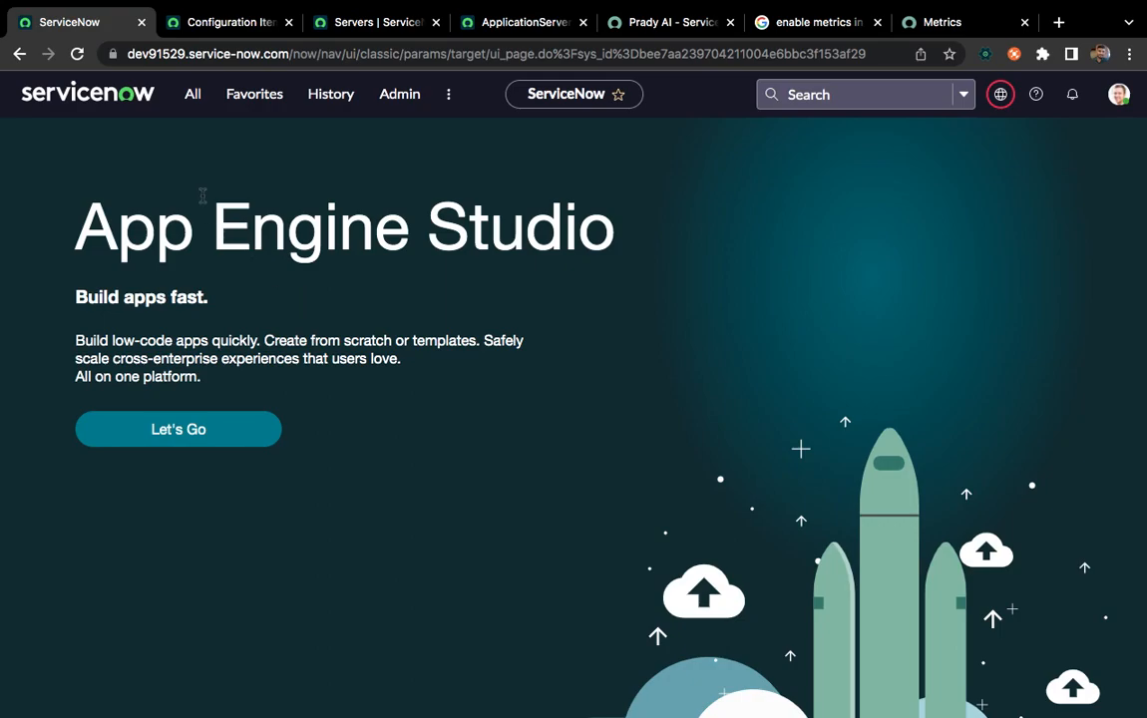
# Filter the application navigator by "metrics" and open the Metrics Definitions list
pyautogui.click(193, 99)
pyautogui.press('BackSpace')
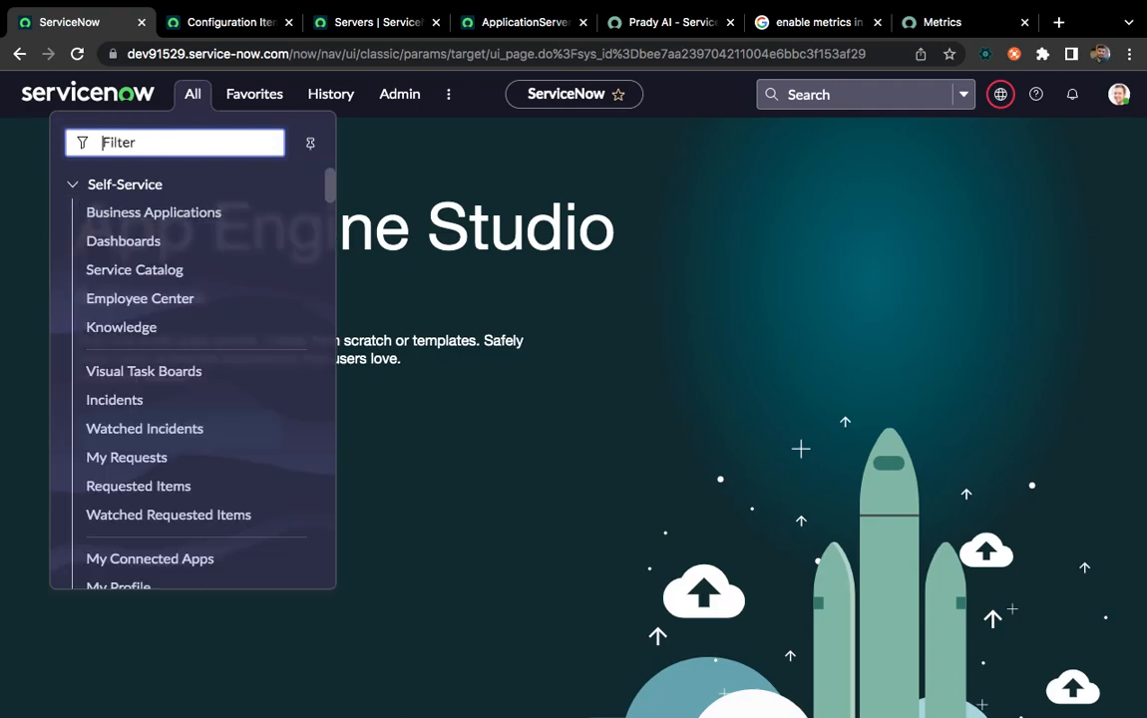
pyautogui.write('metrics')
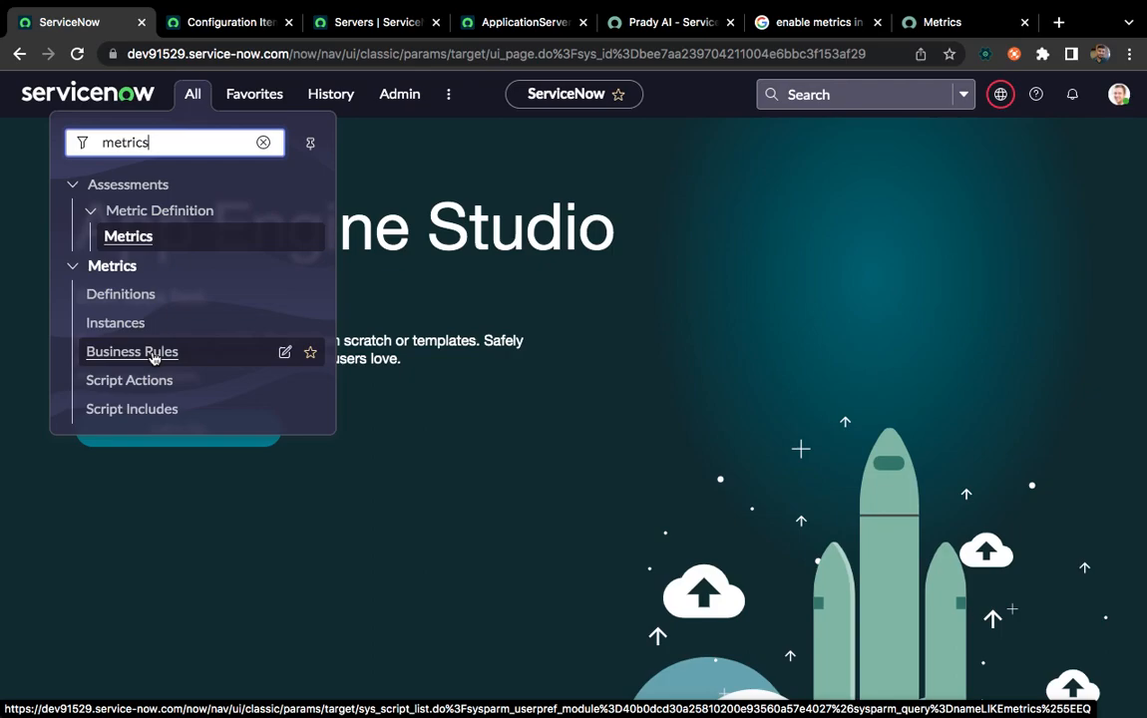
pyautogui.click(120, 295)
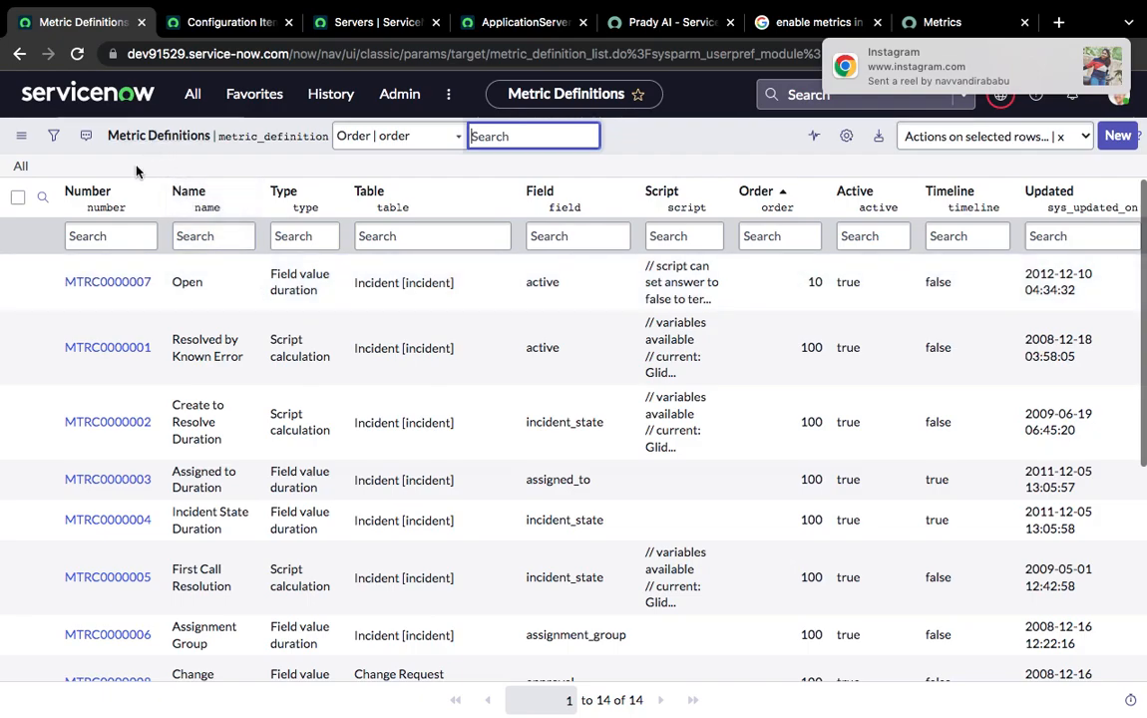
# Review the metric definitions and open the Assigned to Duration and Resolved by Known Error records in separate browser tabs
pyautogui.scroll(-4, 284, 491)
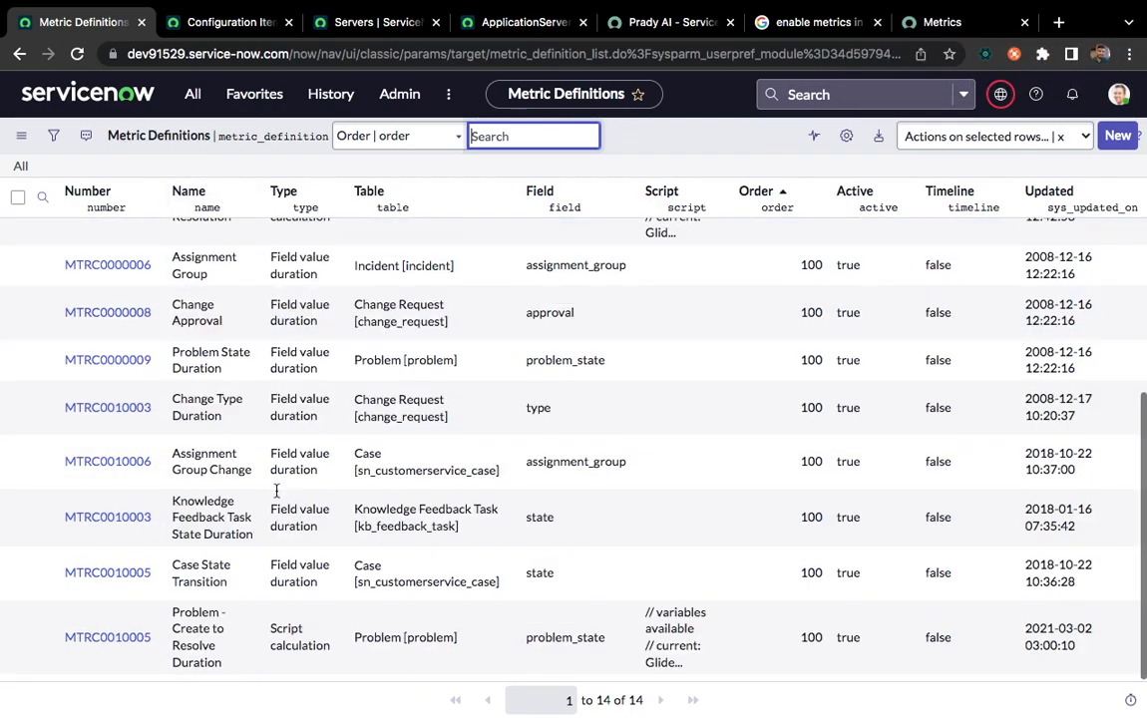
pyautogui.scroll(4, 277, 490)
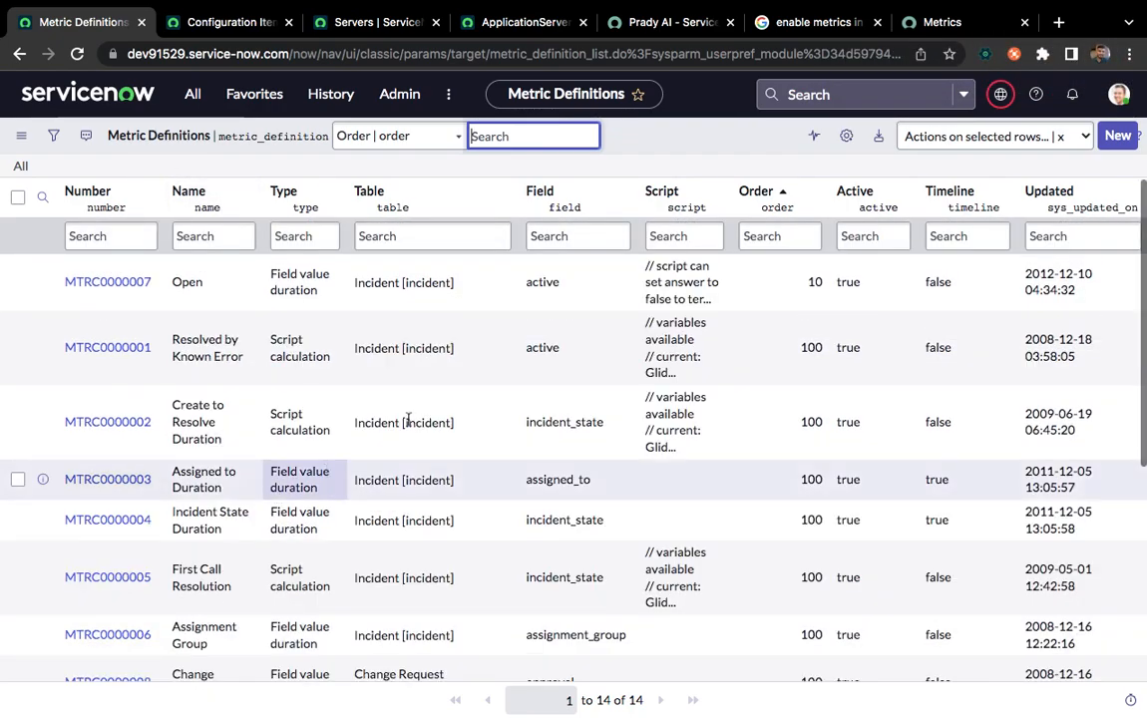
pyautogui.scroll(-1, 399, 469)
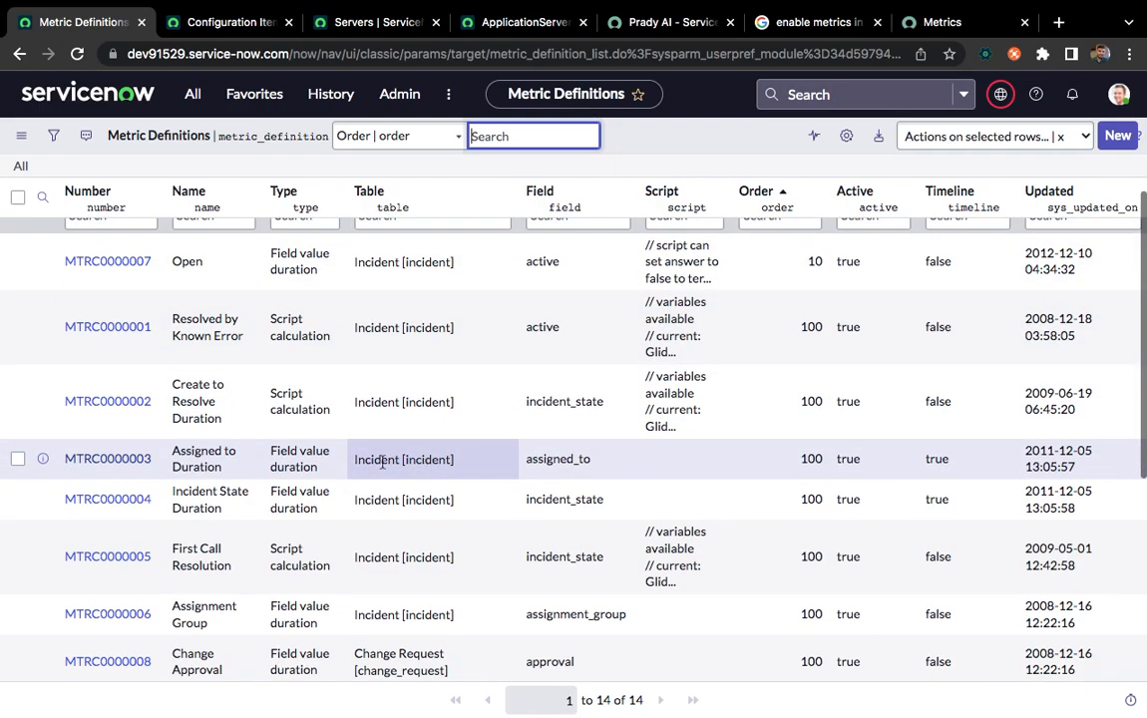
pyautogui.click(118, 464)
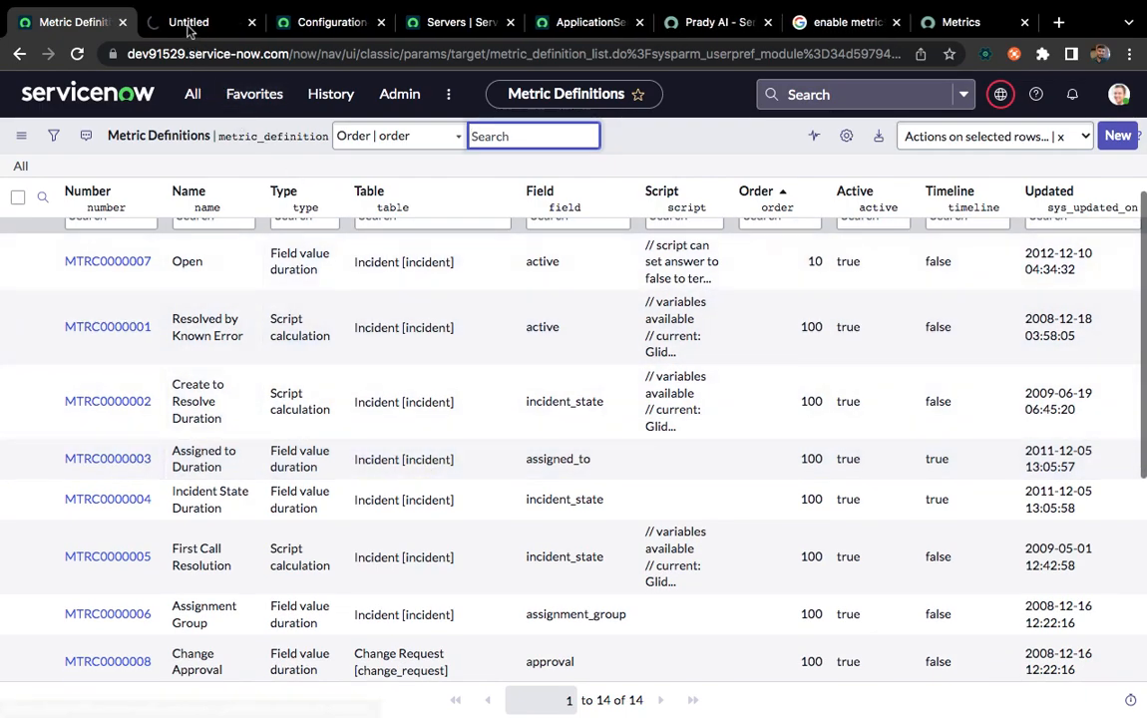
pyautogui.click(188, 23)
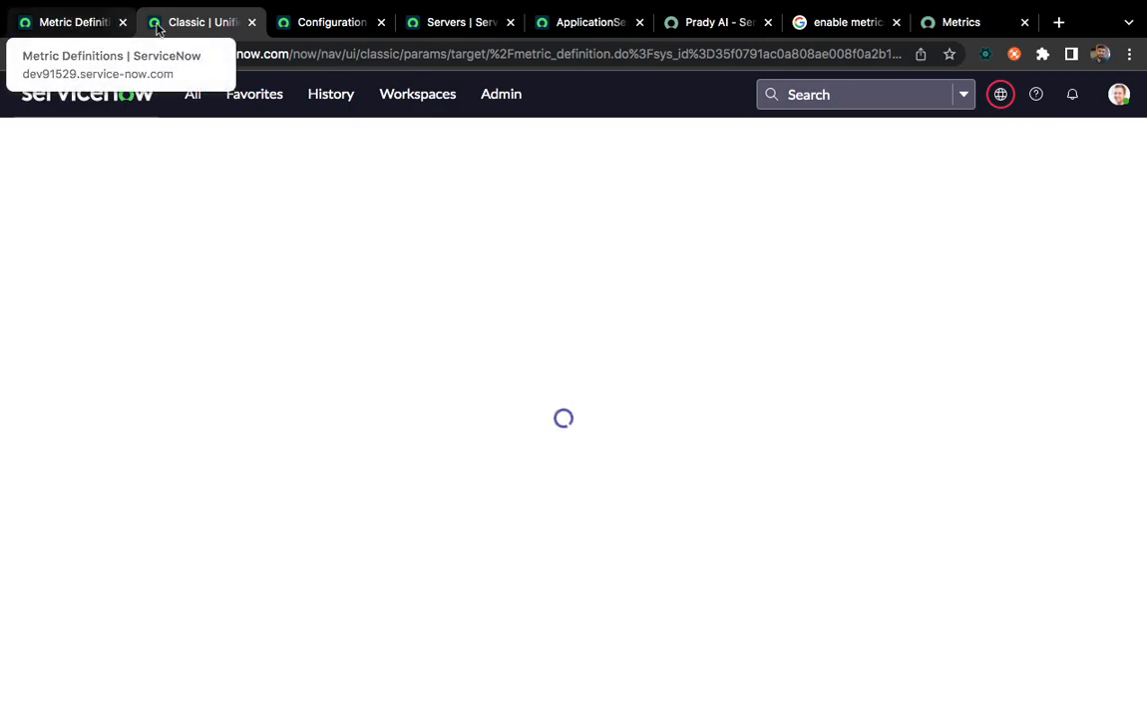
pyautogui.click(75, 23)
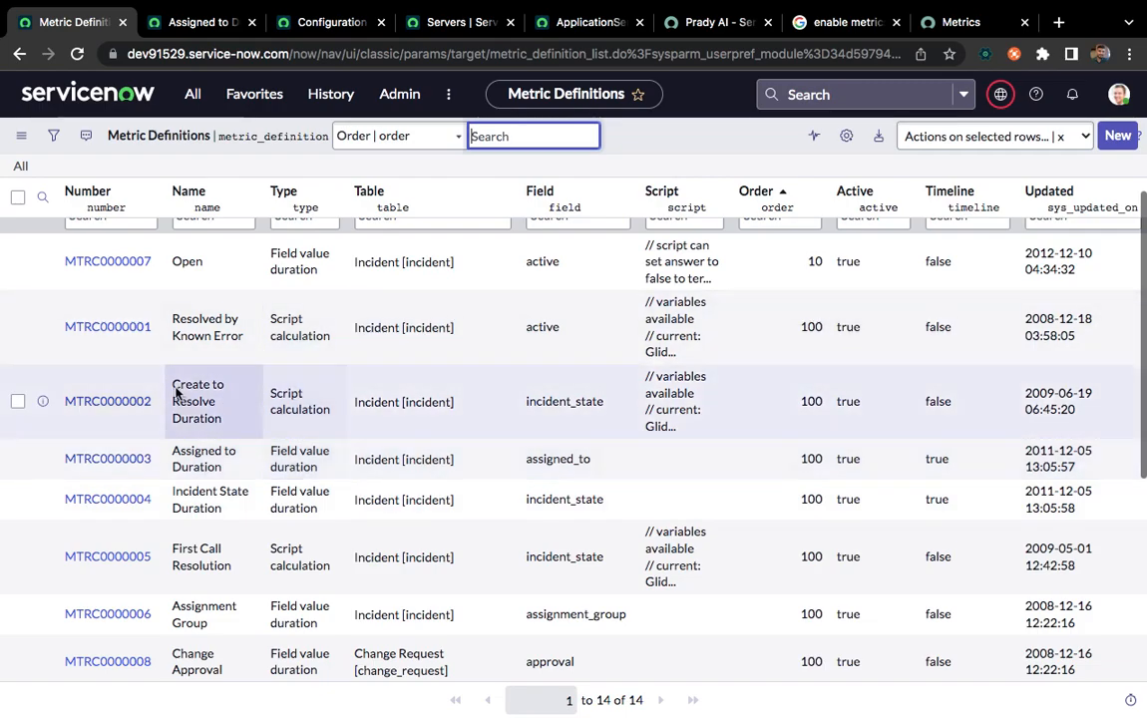
pyautogui.keyDown('super'); pyautogui.click(104, 328); pyautogui.keyUp('super')
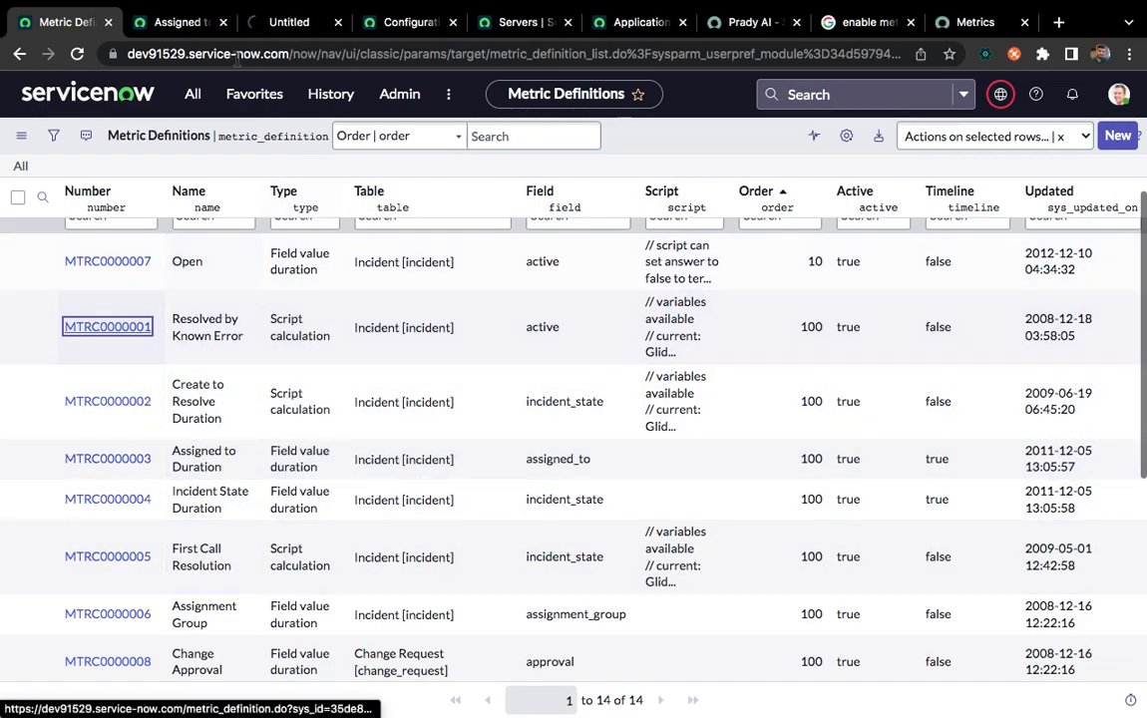
# Examine the Assigned to Duration definition's fields and its related metric instances
pyautogui.click(179, 24)
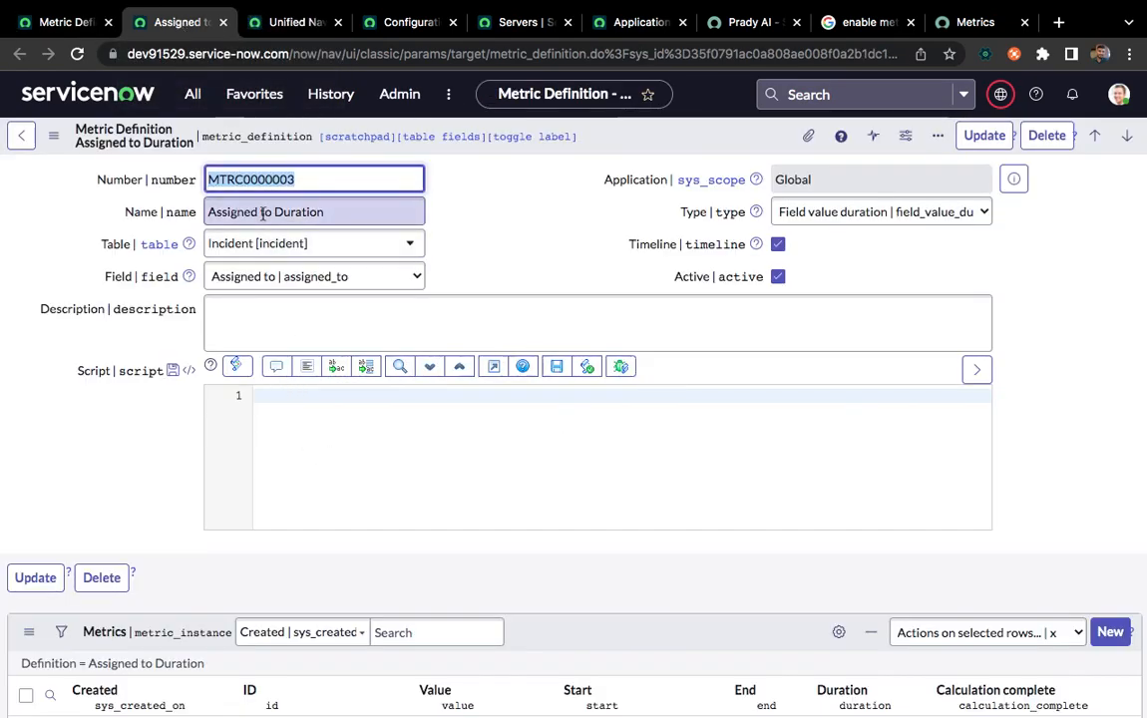
pyautogui.press('Tab')
pyautogui.click(519, 235)
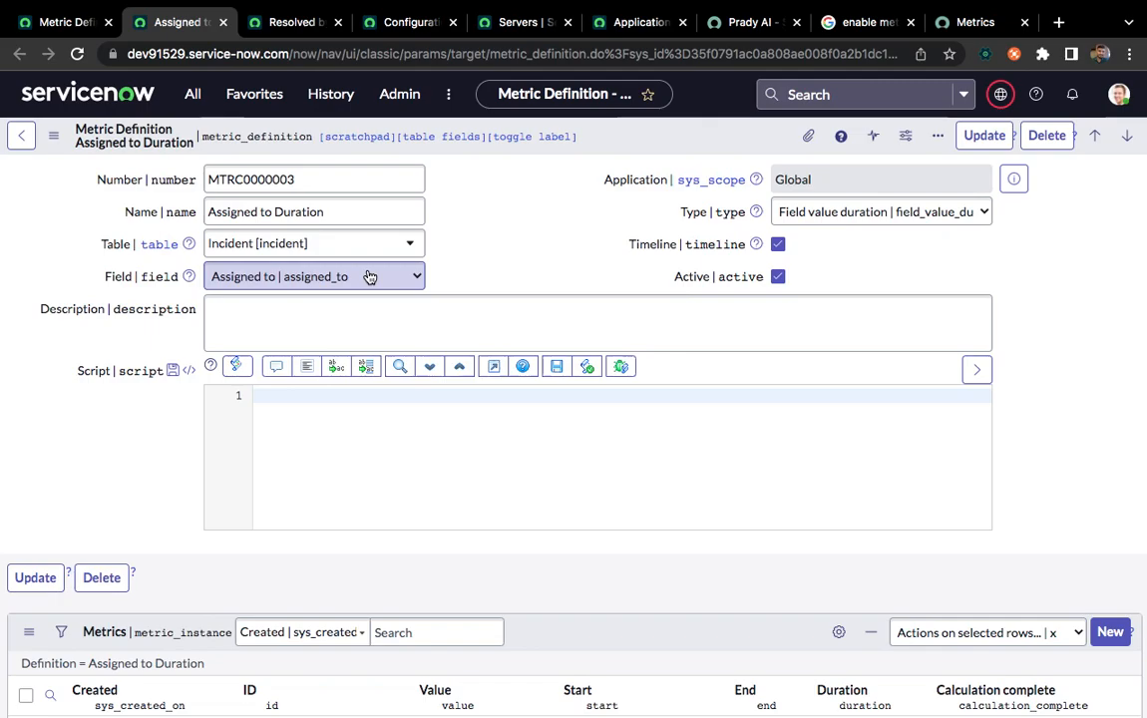
pyautogui.scroll(-3, 322, 579)
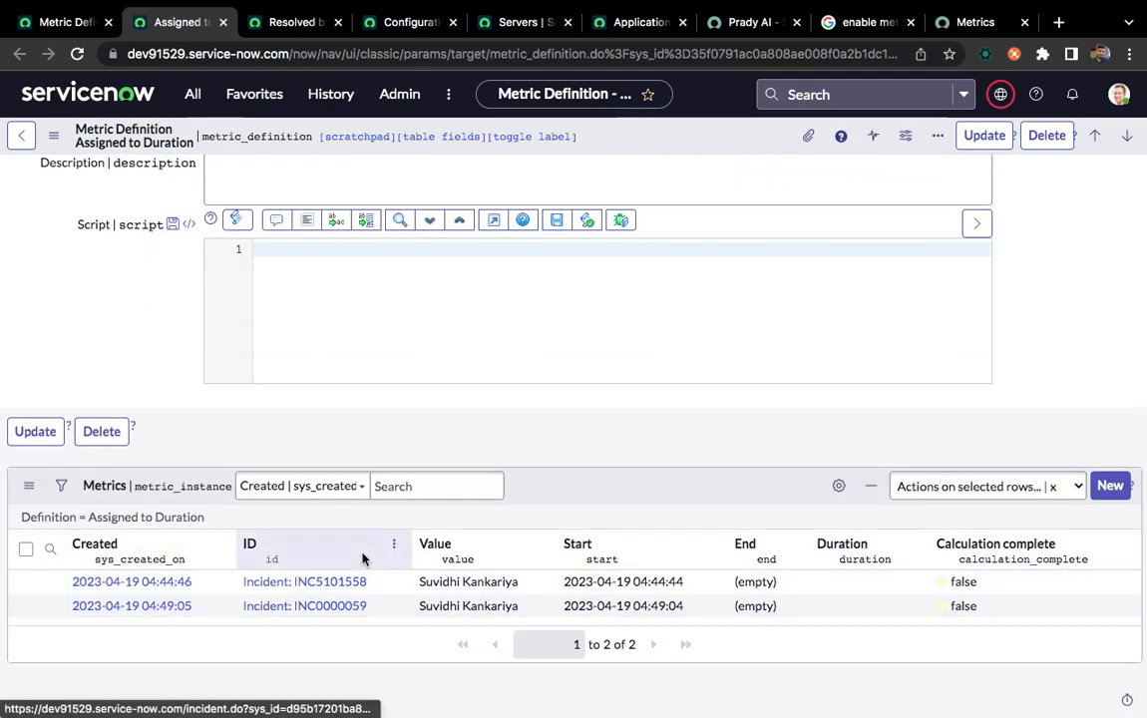
pyautogui.scroll(3, 362, 558)
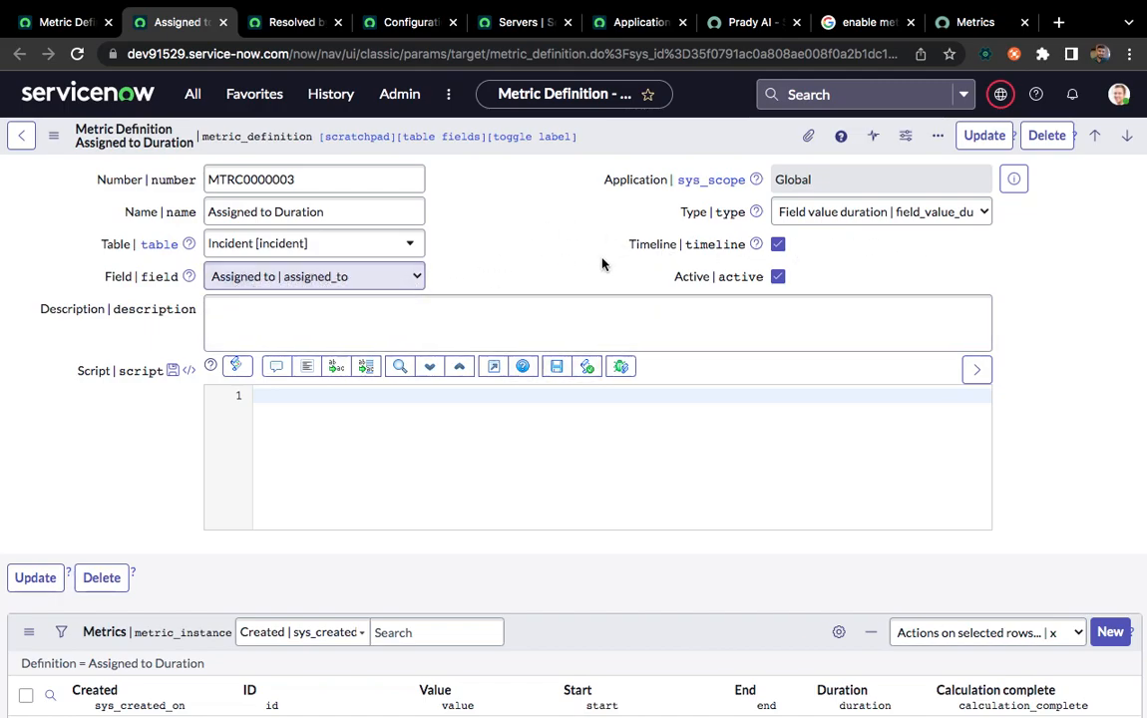
# Switch the Assigned to Duration definition's type to Script calculation and back to Field value duration
pyautogui.click(836, 212)
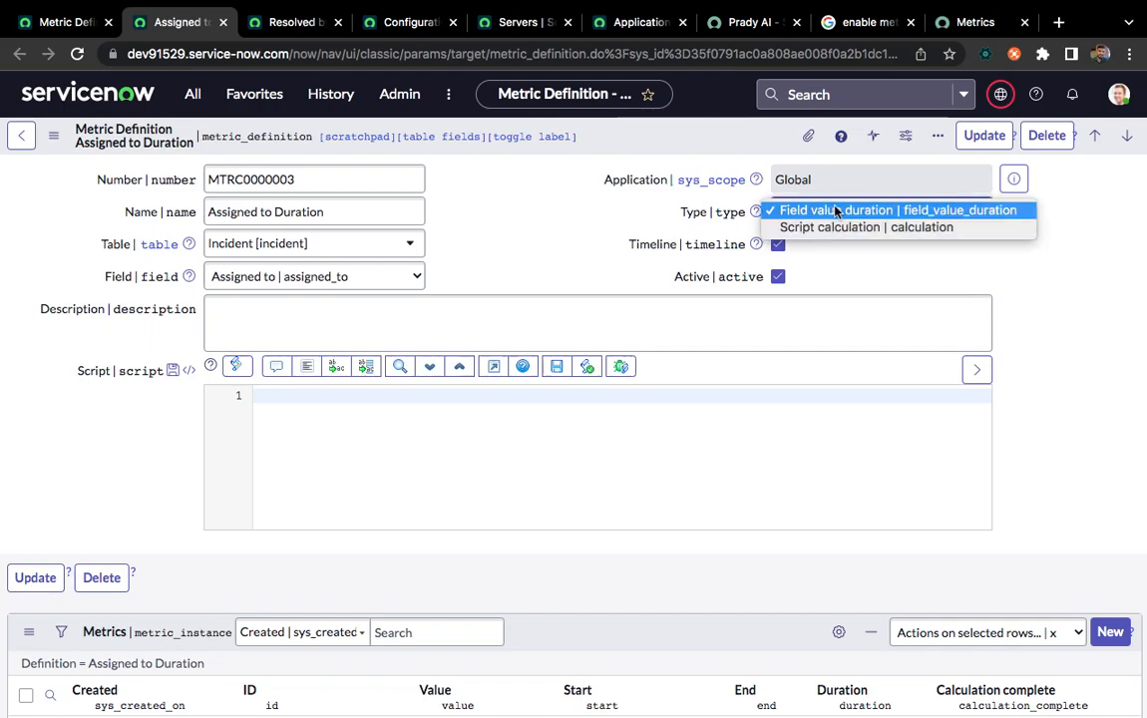
pyautogui.click(842, 228)
pyautogui.click(830, 219)
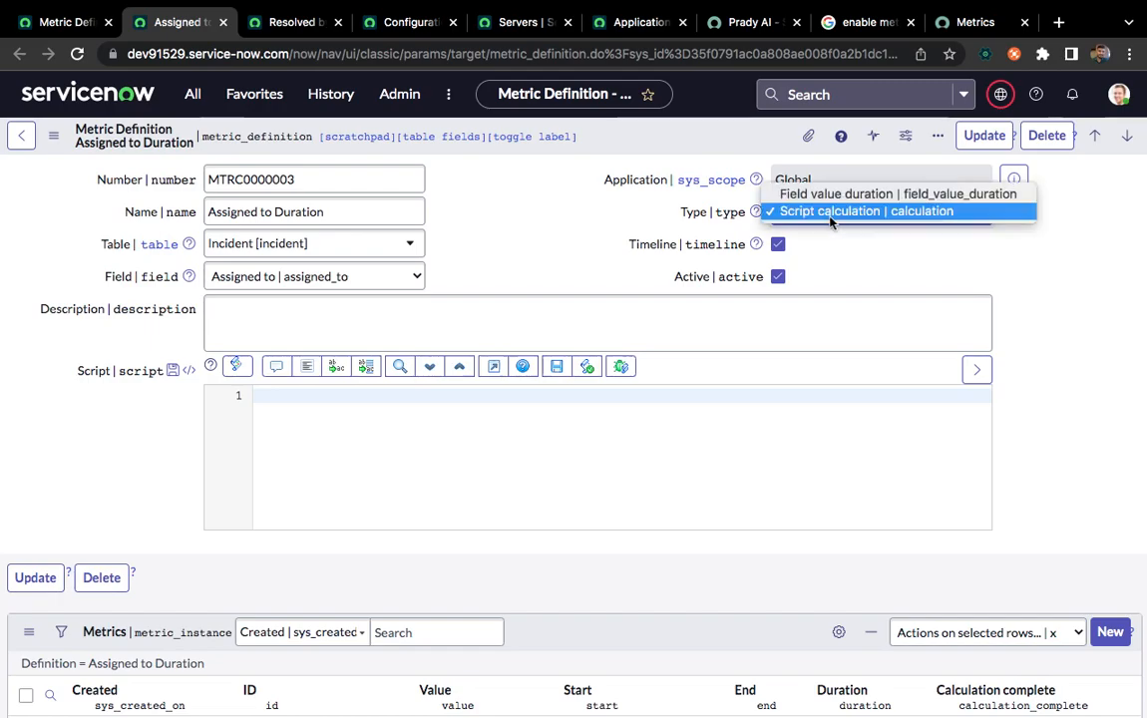
pyautogui.click(815, 196)
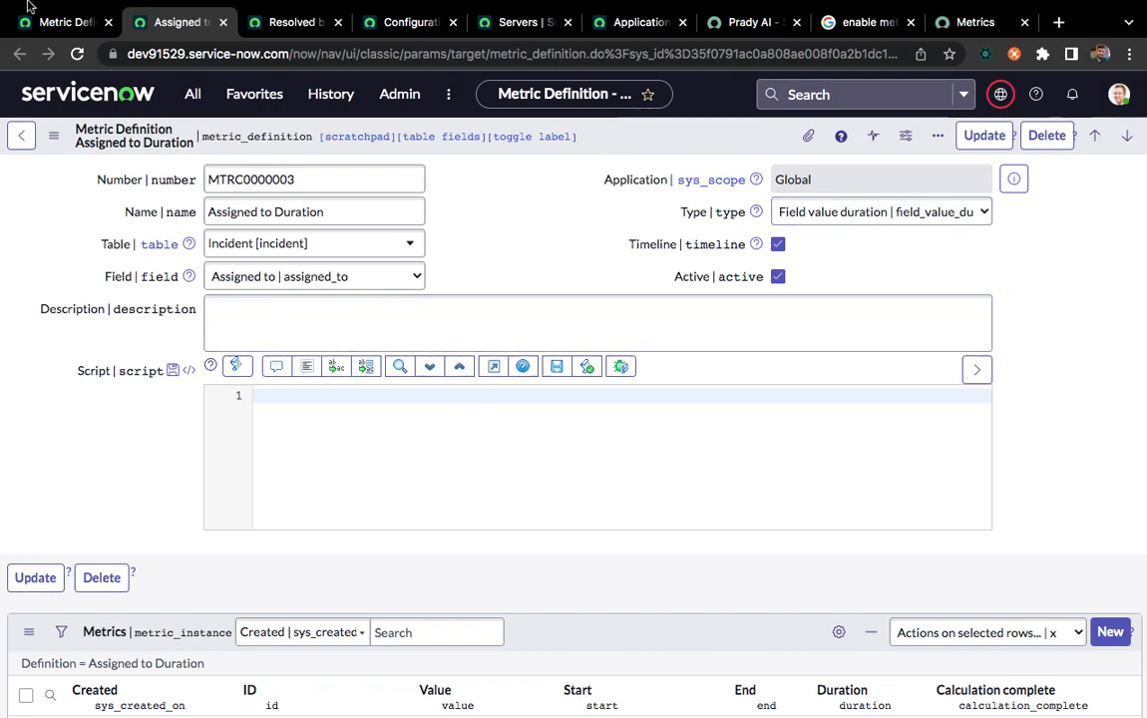
# Return to the Metric Definitions browser tab and open the incident table's list with "incident.list" in the navigator filter
pyautogui.click(62, 30)
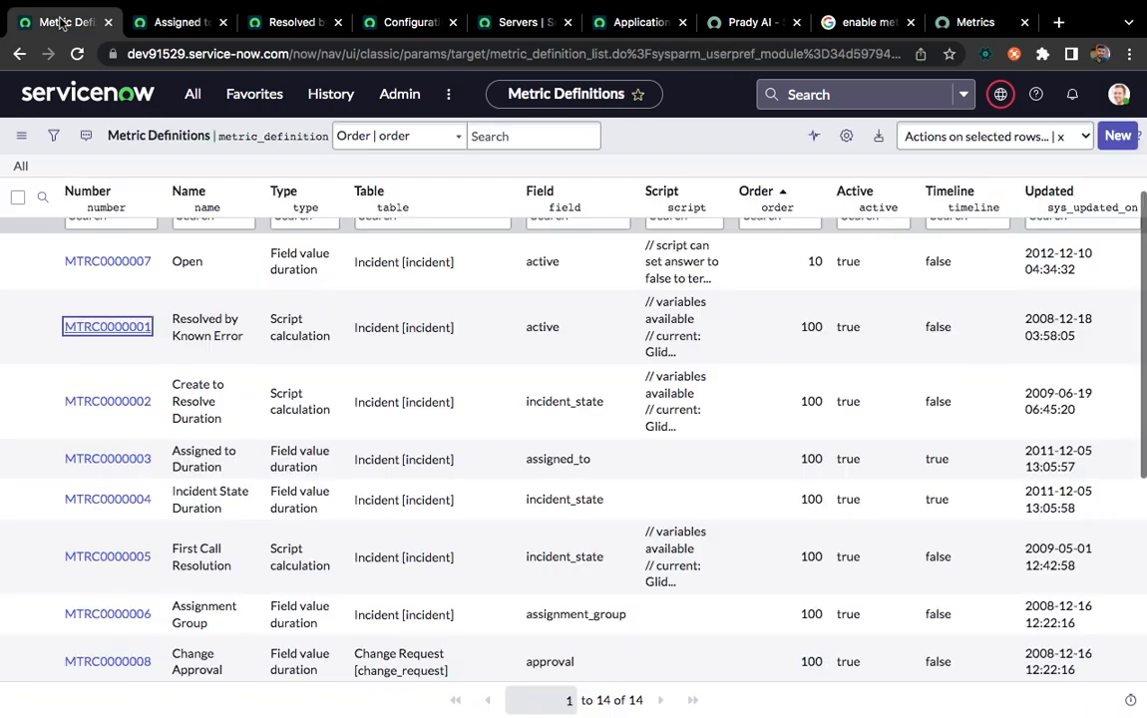
pyautogui.click(199, 97)
pyautogui.press('BackSpace')
pyautogui.press('BackSpace')
pyautogui.press('BackSpace')
pyautogui.press('BackSpace')
pyautogui.press('BackSpace')
pyautogui.press('BackSpace')
pyautogui.press('BackSpace')
pyautogui.write('incident.list')
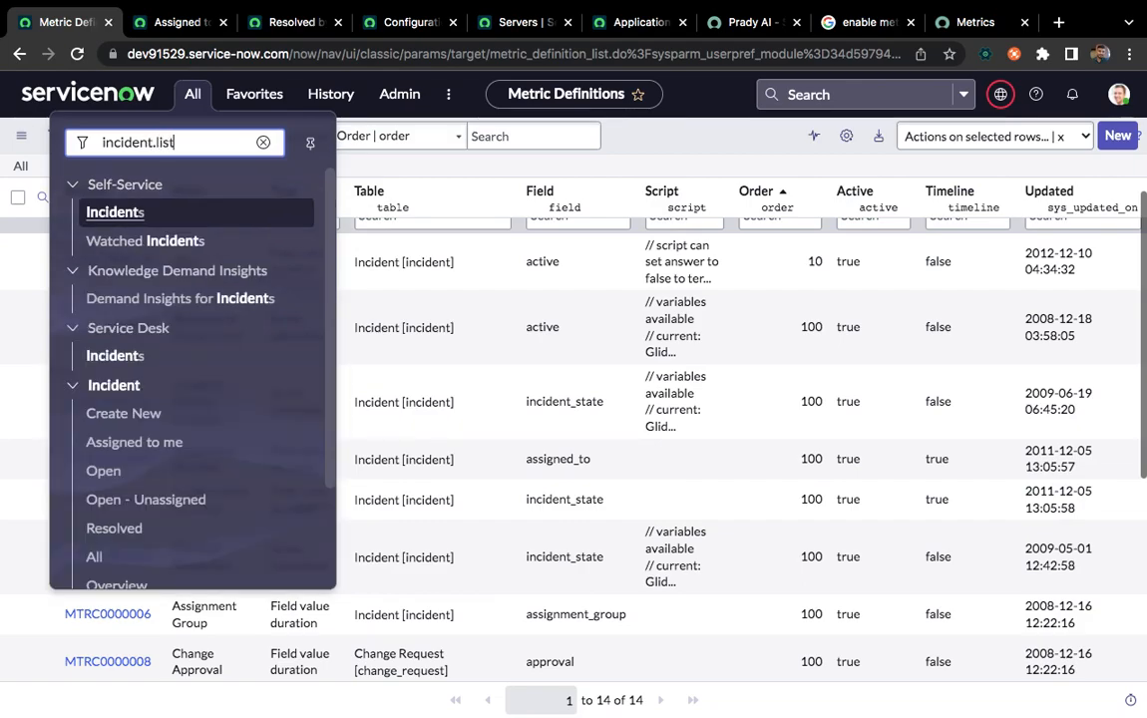
pyautogui.press('Return')
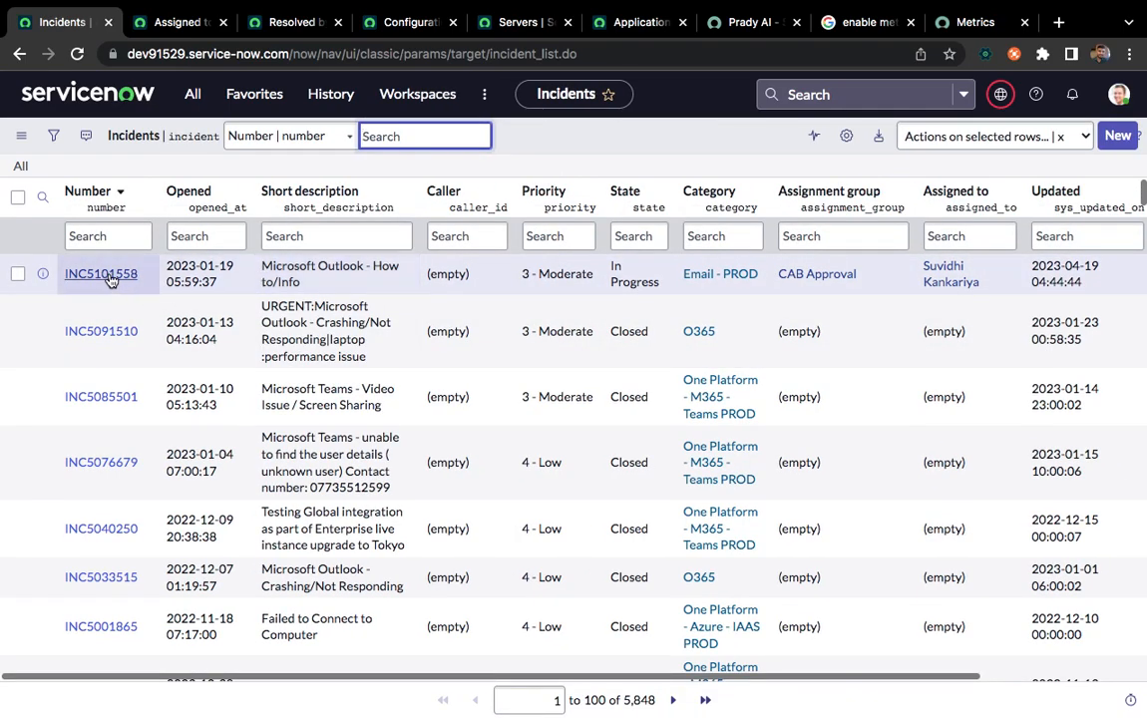
# Go to the last page of the incident list and open incident INC0000007
pyautogui.scroll(-3, 122, 471)
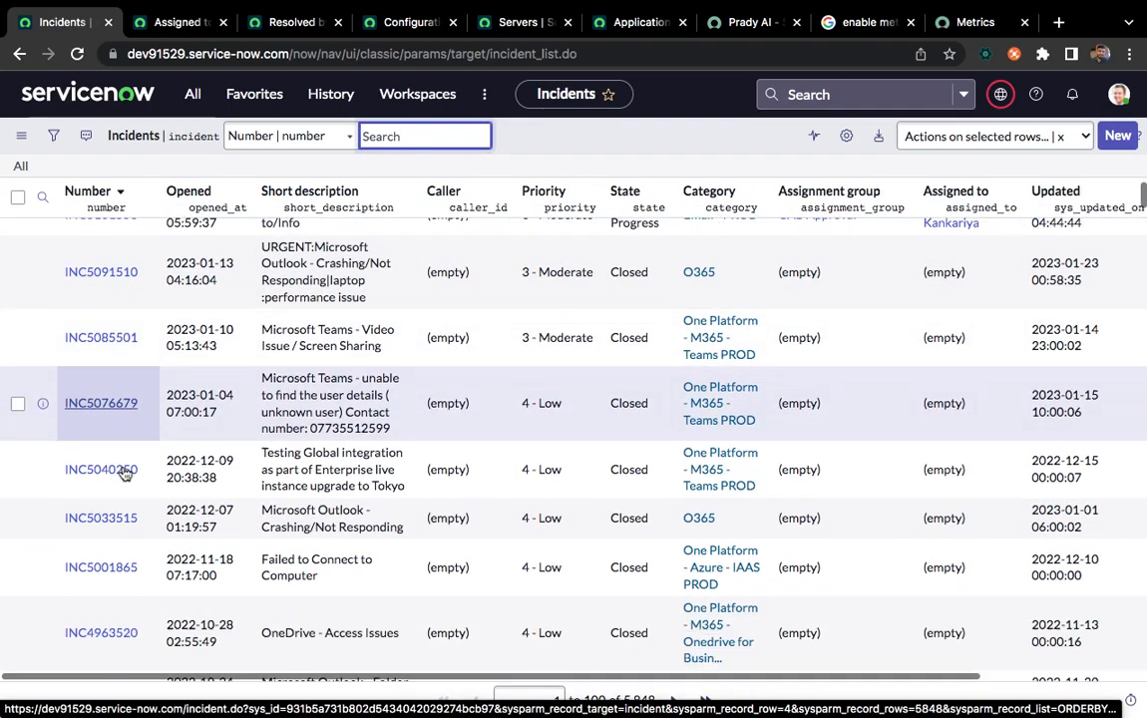
pyautogui.scroll(3, 105, 255)
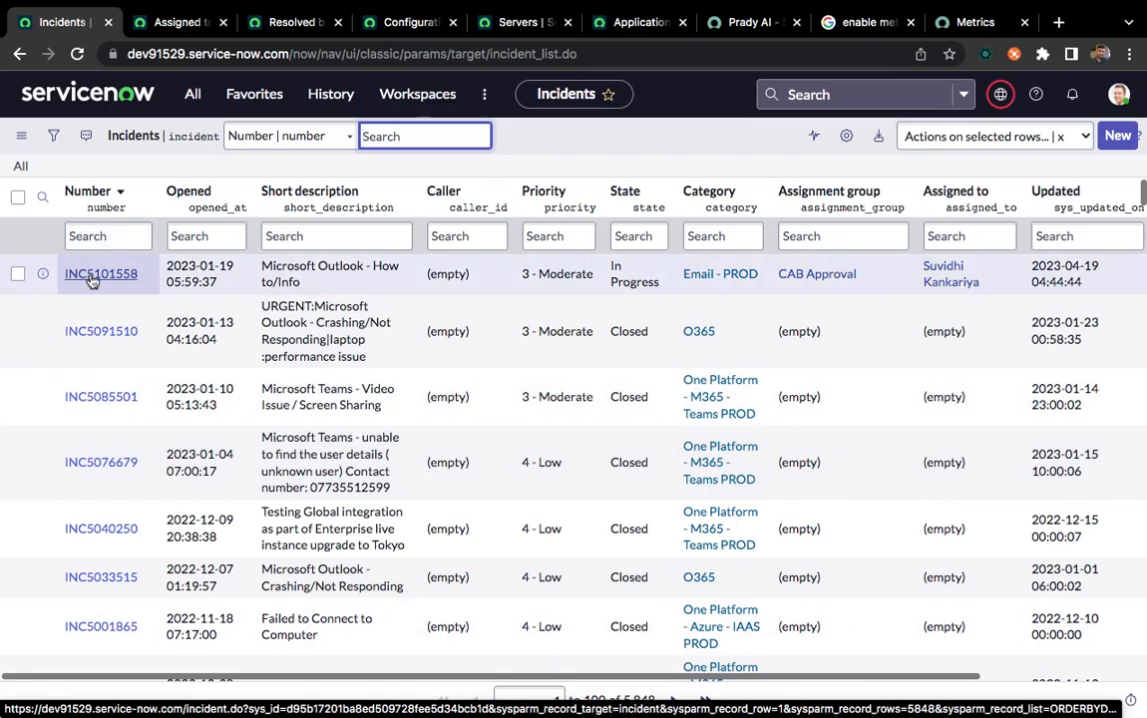
pyautogui.scroll(-20, 101, 530)
pyautogui.scroll(-20, 112, 535)
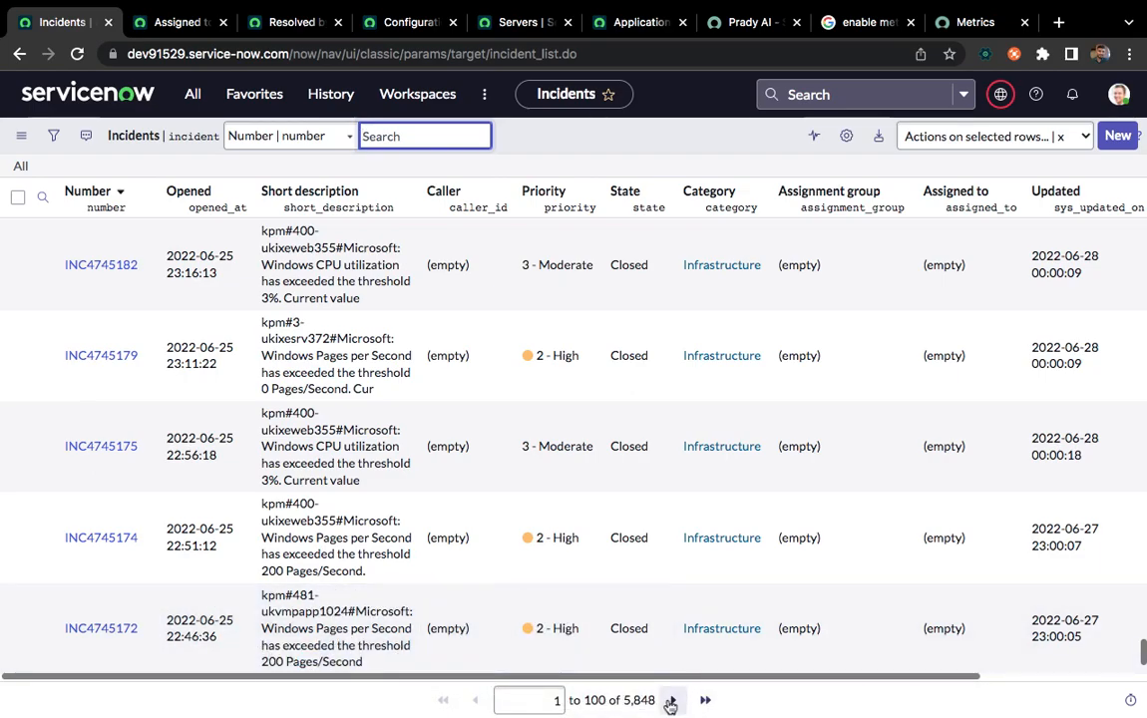
pyautogui.click(704, 701)
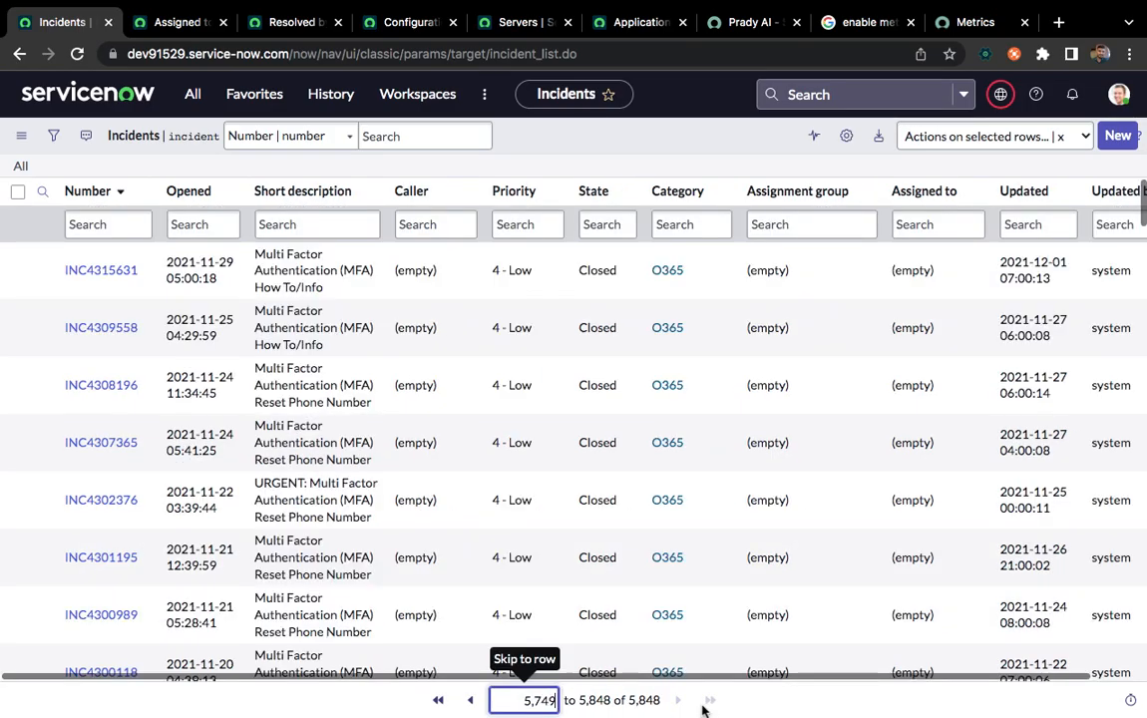
pyautogui.scroll(-20, 560, 533)
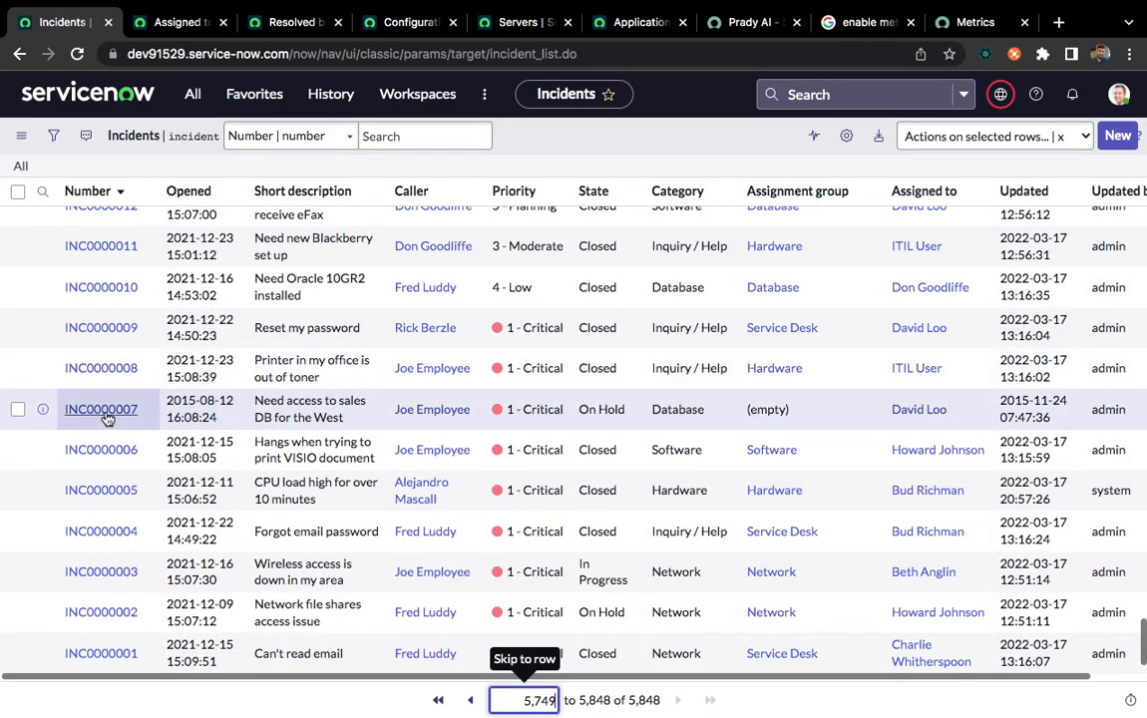
pyautogui.click(104, 413)
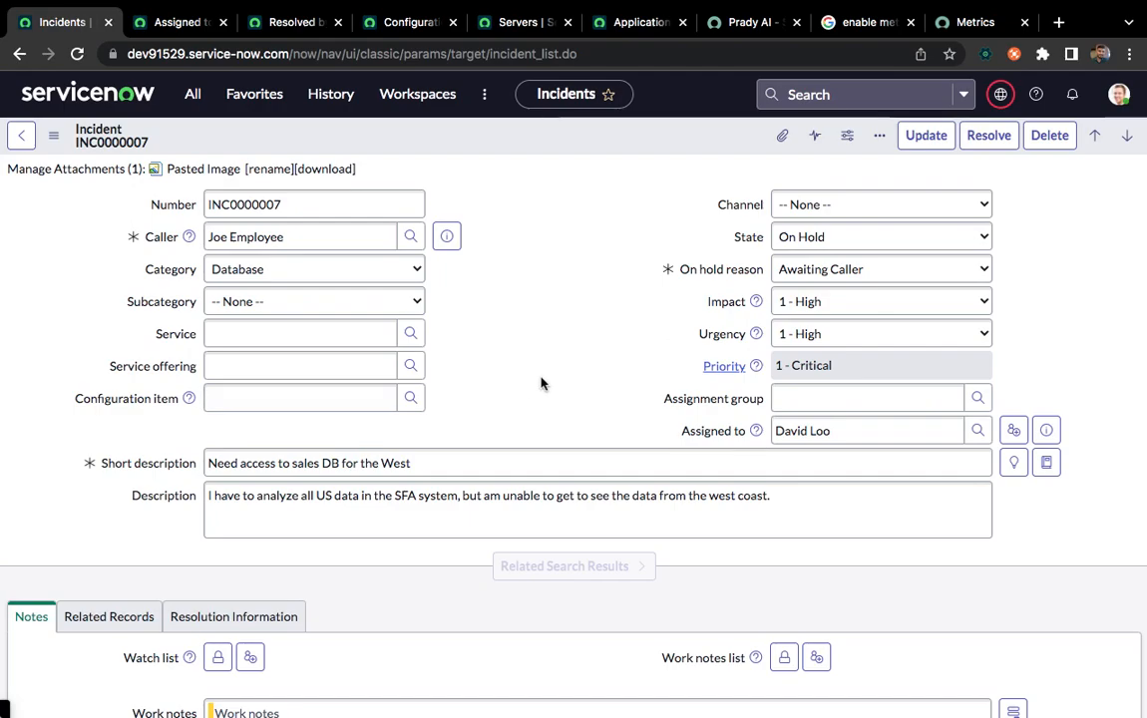
# Clear the Assigned to field of incident INC0000007 and save the record
pyautogui.doubleClick(848, 435)
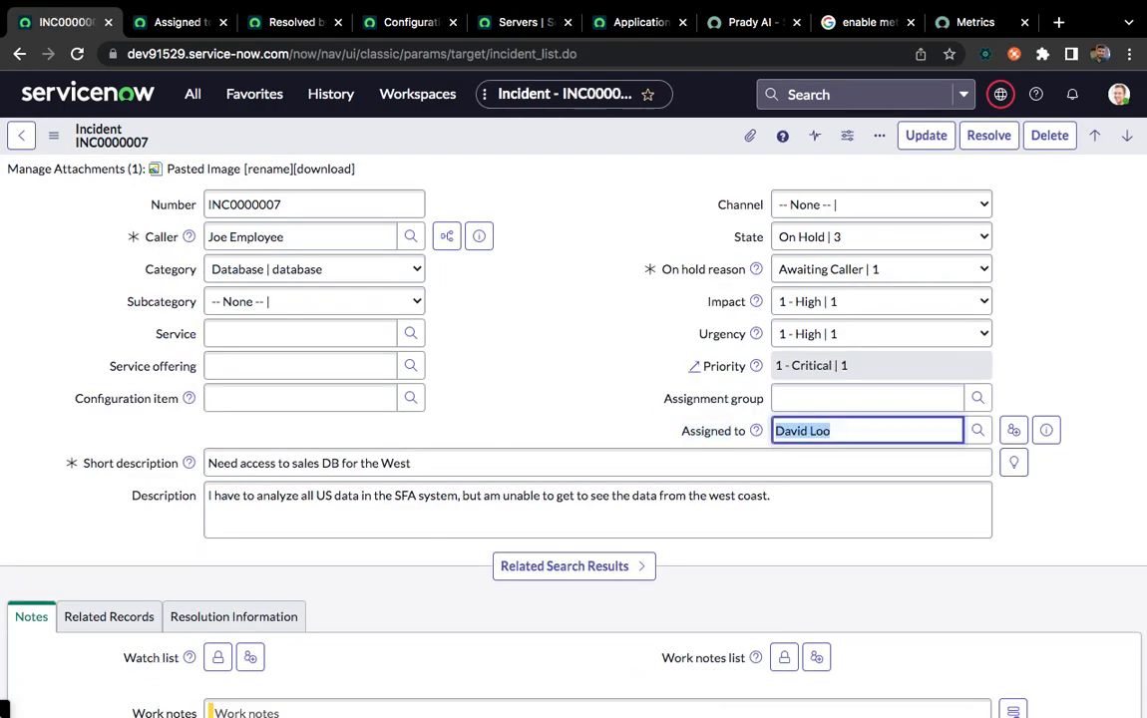
pyautogui.press('BackSpace')
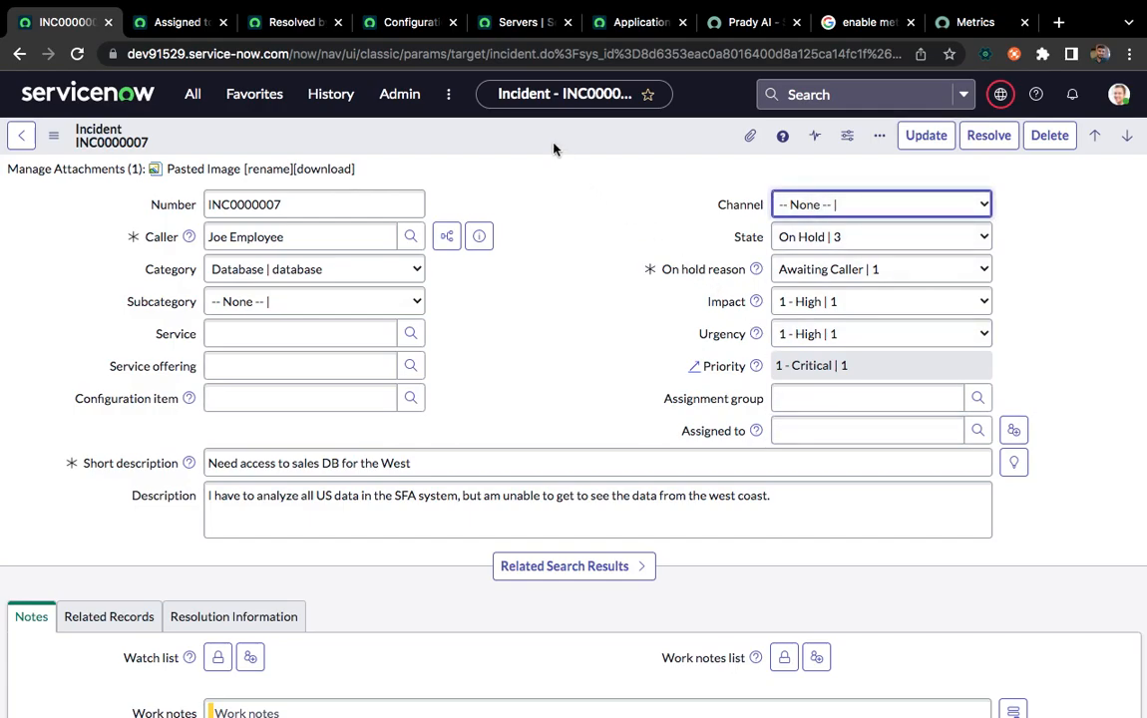
pyautogui.rightClick(555, 147)
pyautogui.click(587, 159)
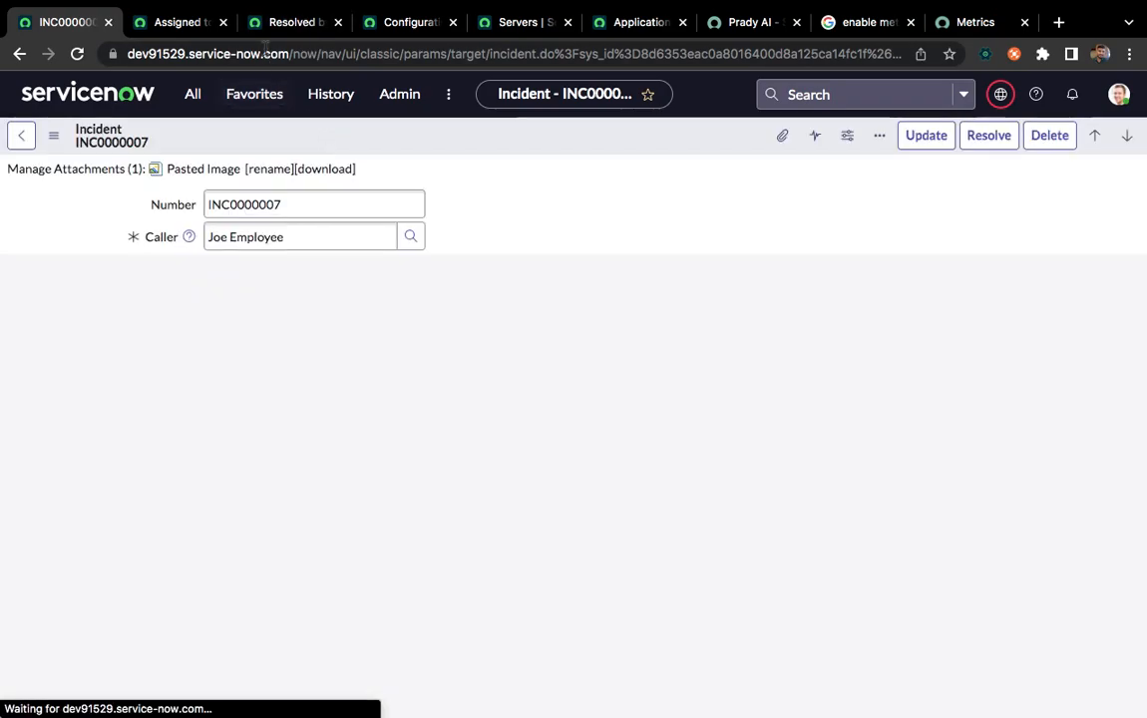
# Refresh the metric instances of the Assigned to Duration definition and filter out rows whose Value matches the assignee of INC5101558
pyautogui.click(289, 22)
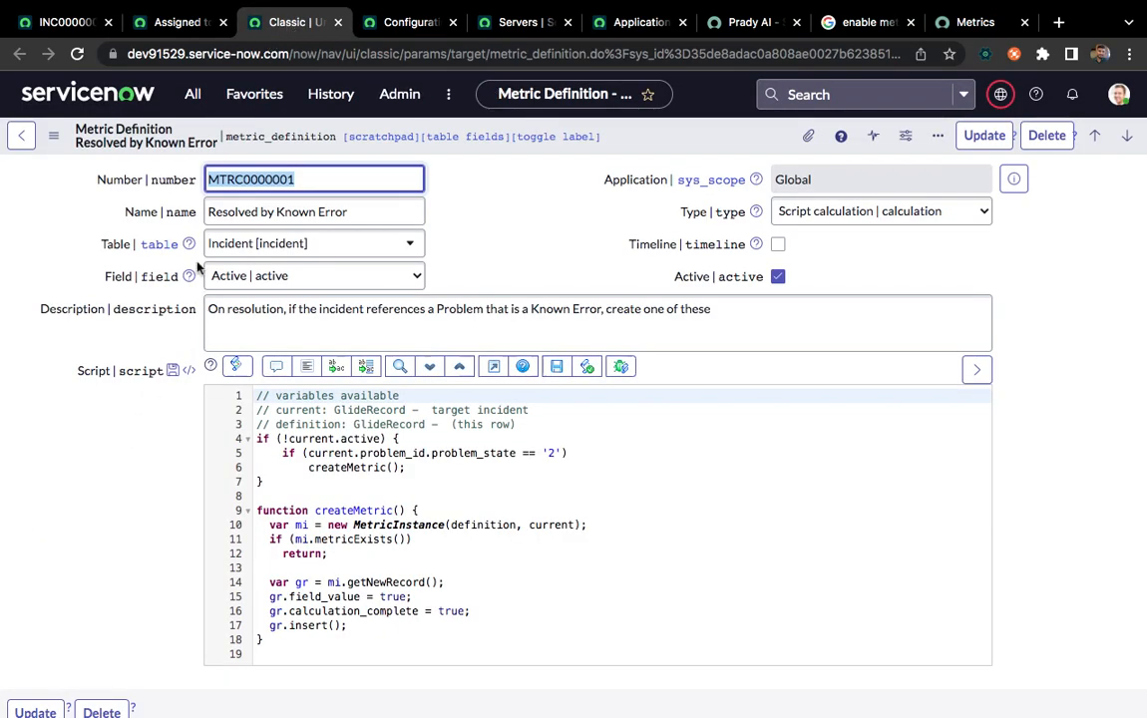
pyautogui.click(177, 22)
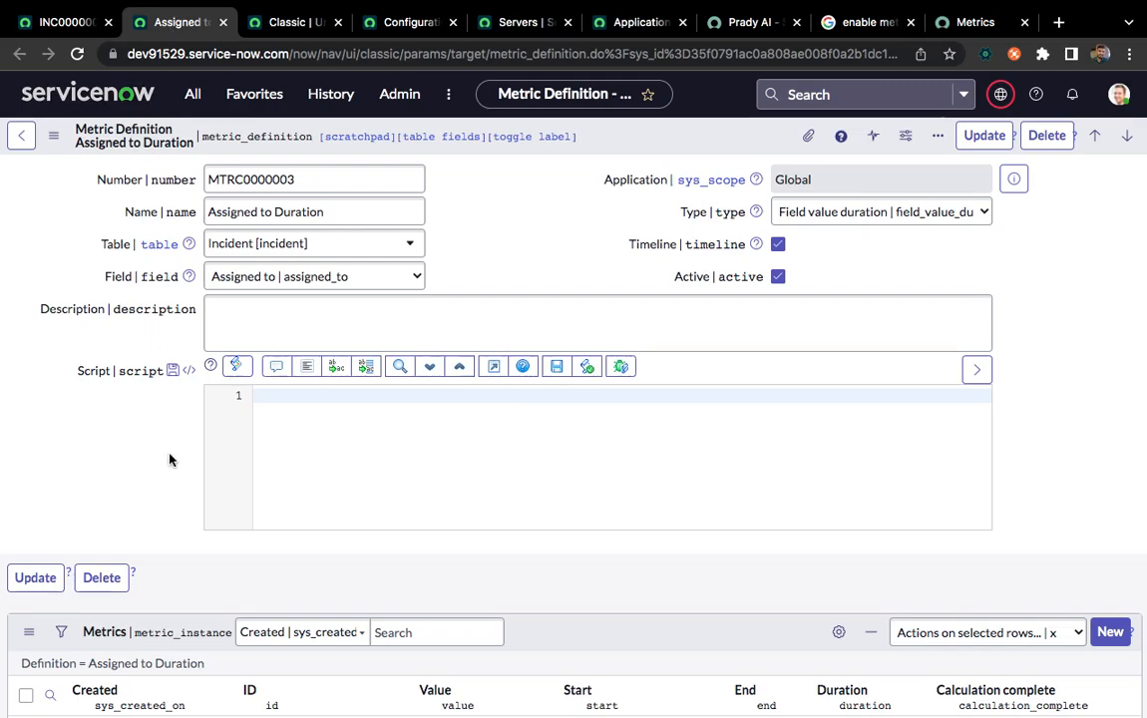
pyautogui.scroll(-3, 169, 469)
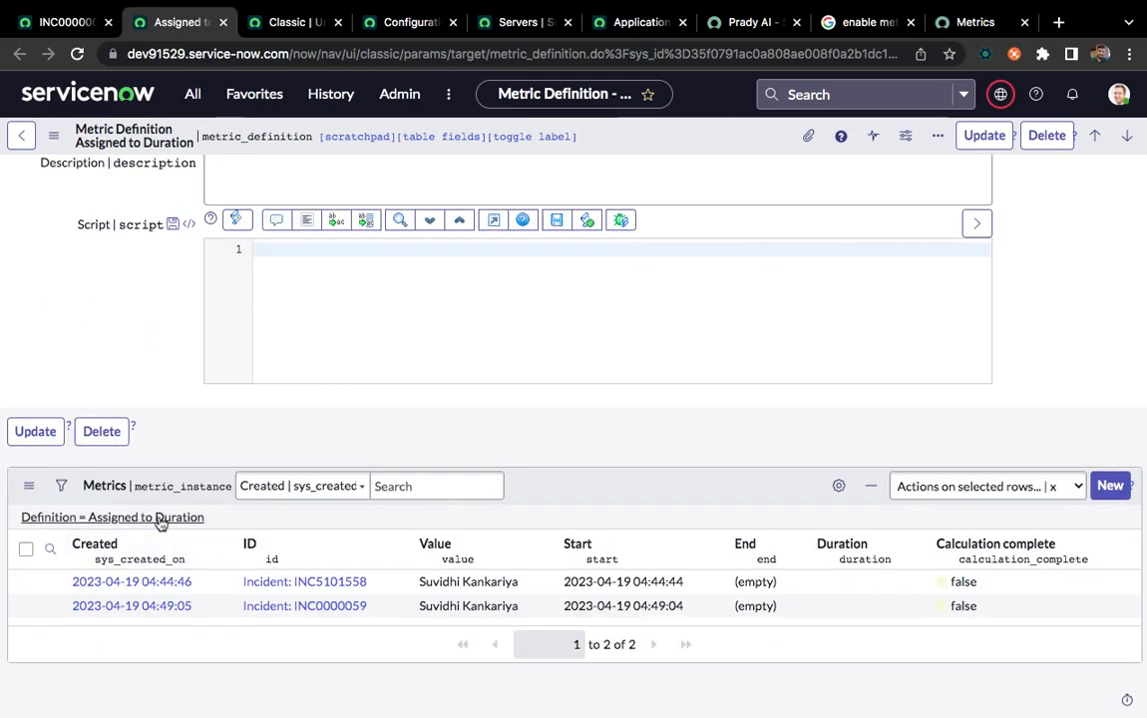
pyautogui.click(159, 518)
pyautogui.scroll(-1, 339, 422)
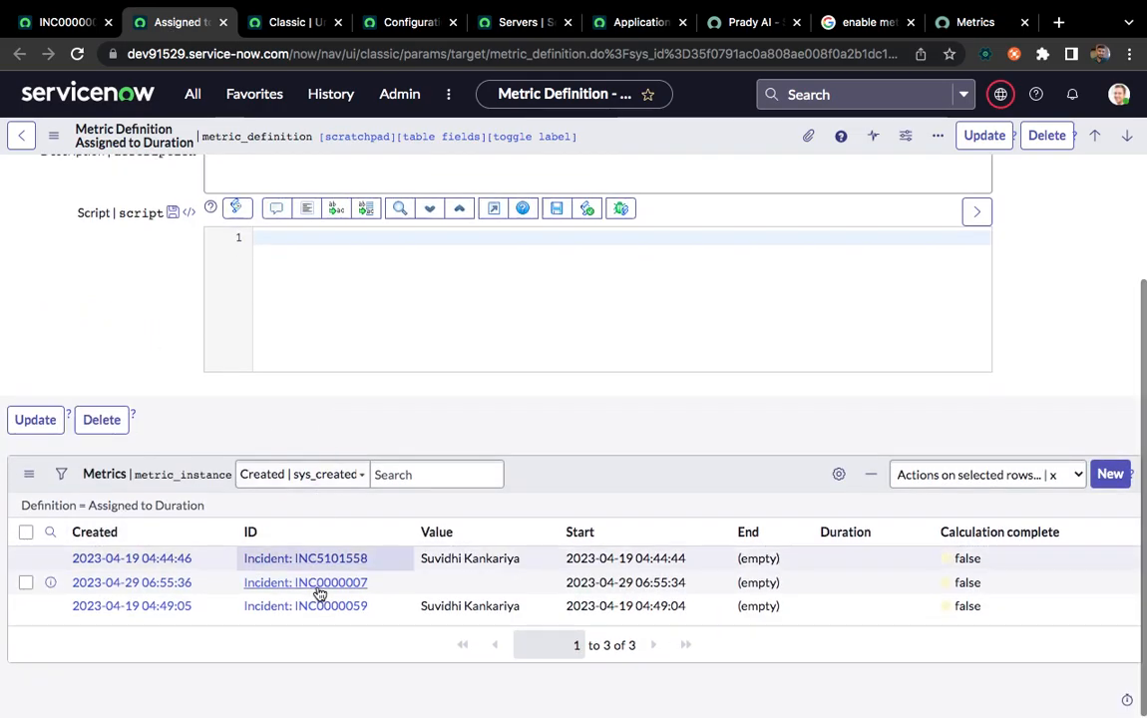
pyautogui.rightClick(471, 558)
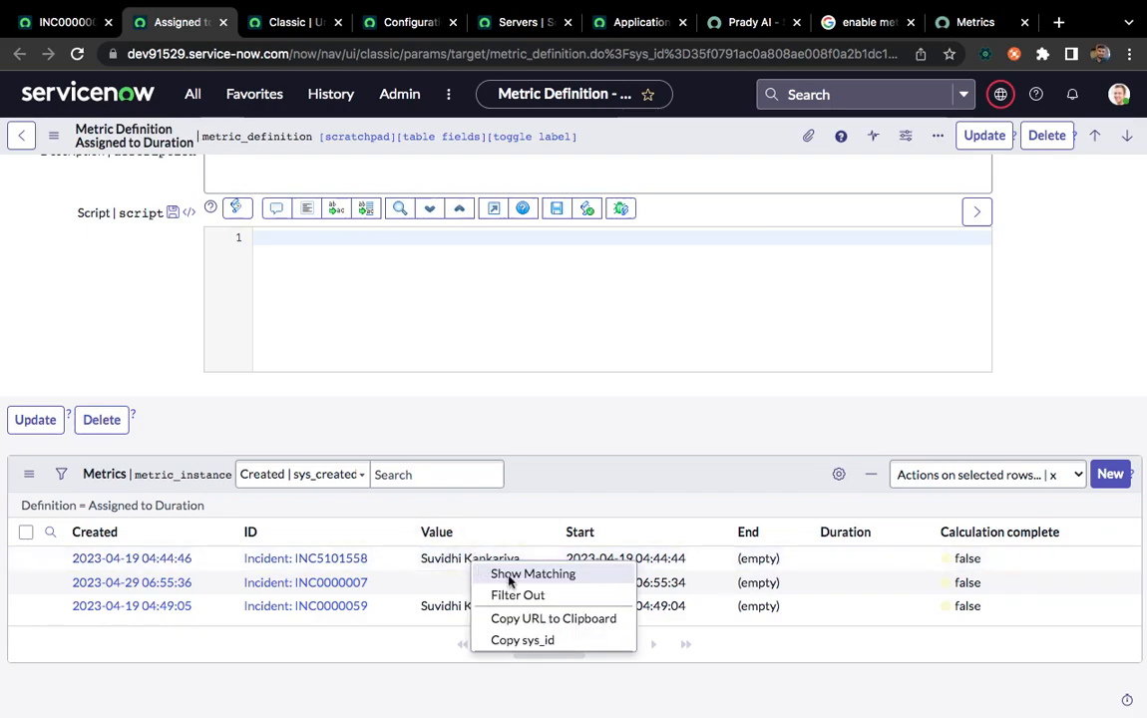
pyautogui.click(512, 598)
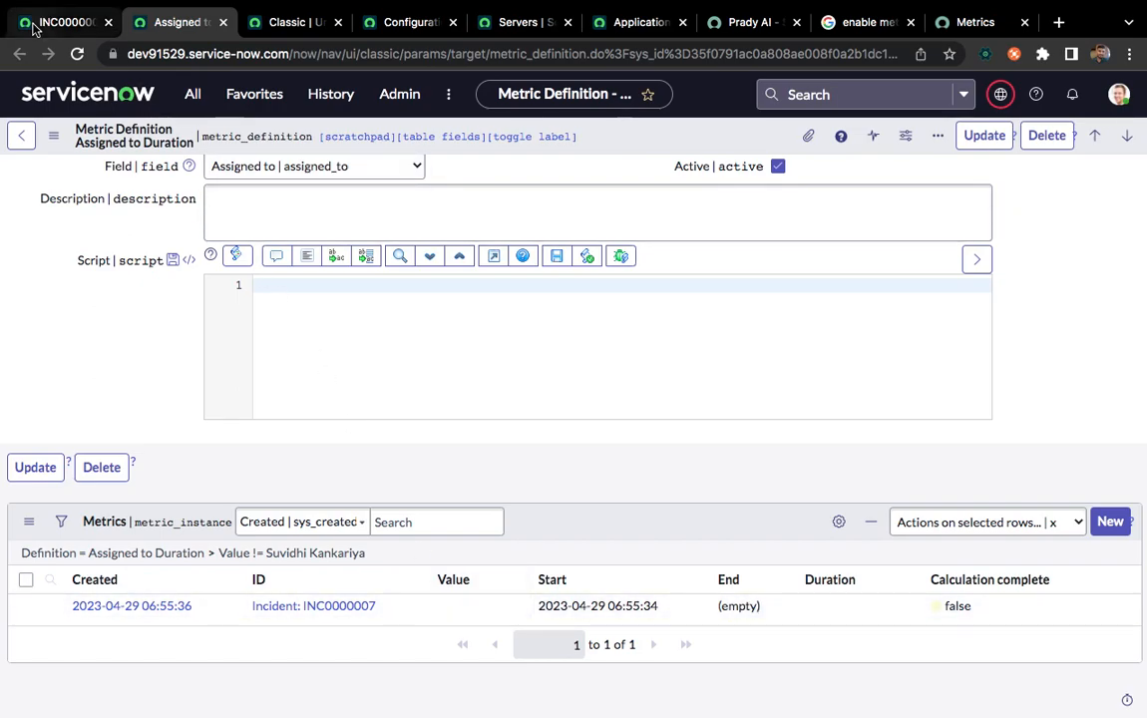
# Return to incident INC0000007, search the Assigned to user lookup by a first name and by "admin", and clear each name filter
pyautogui.click(61, 22)
pyautogui.click(917, 451)
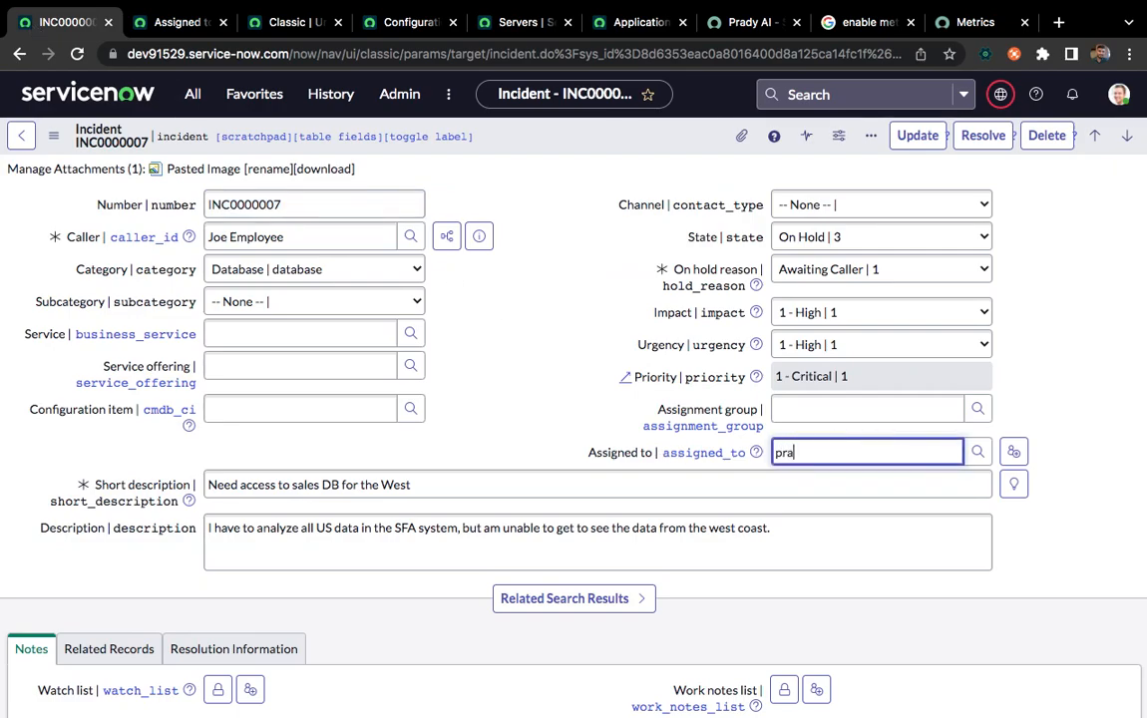
pyautogui.write('pradyumna')
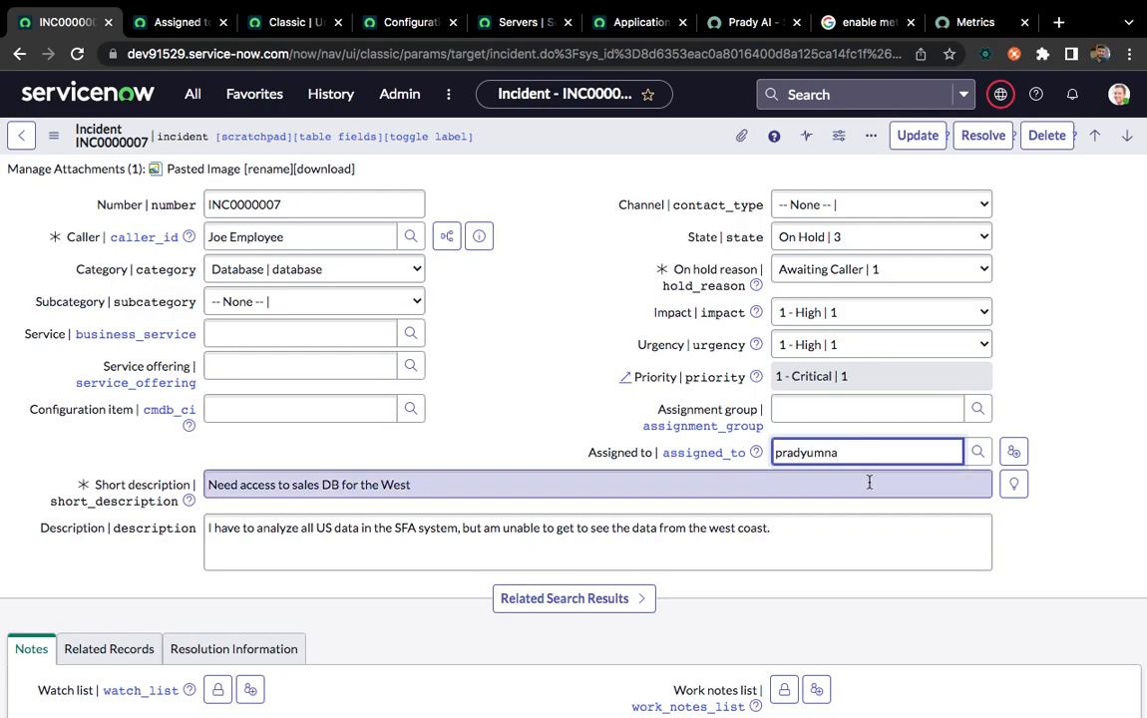
pyautogui.click(977, 452)
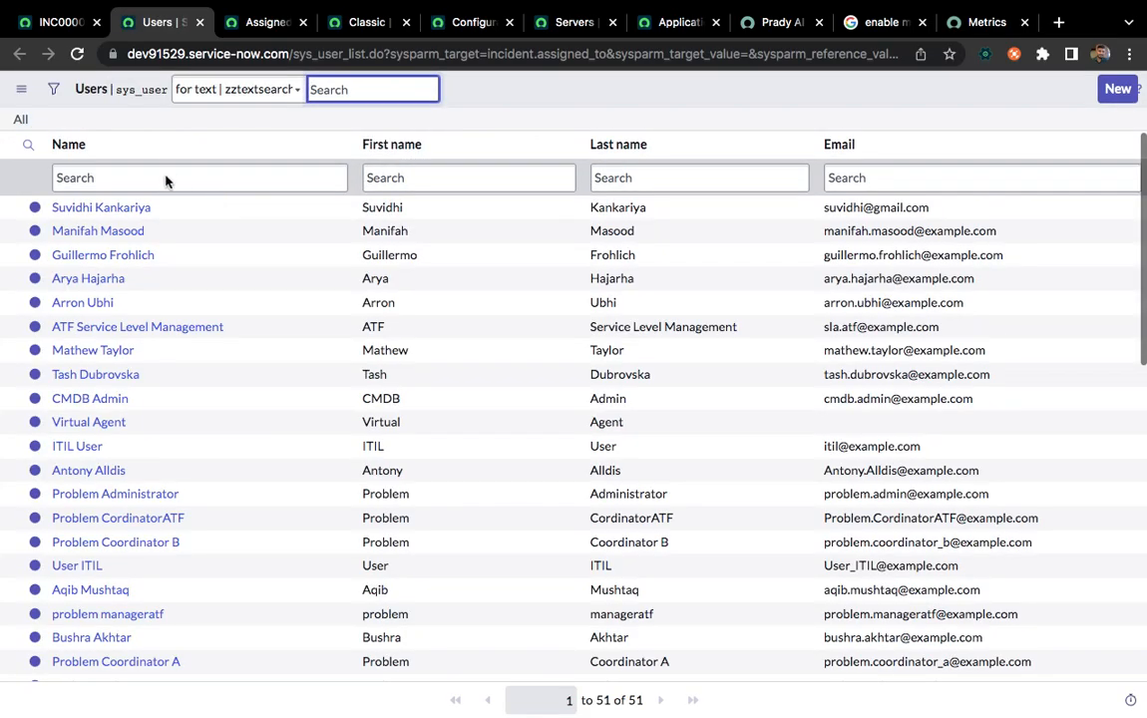
pyautogui.click(164, 178)
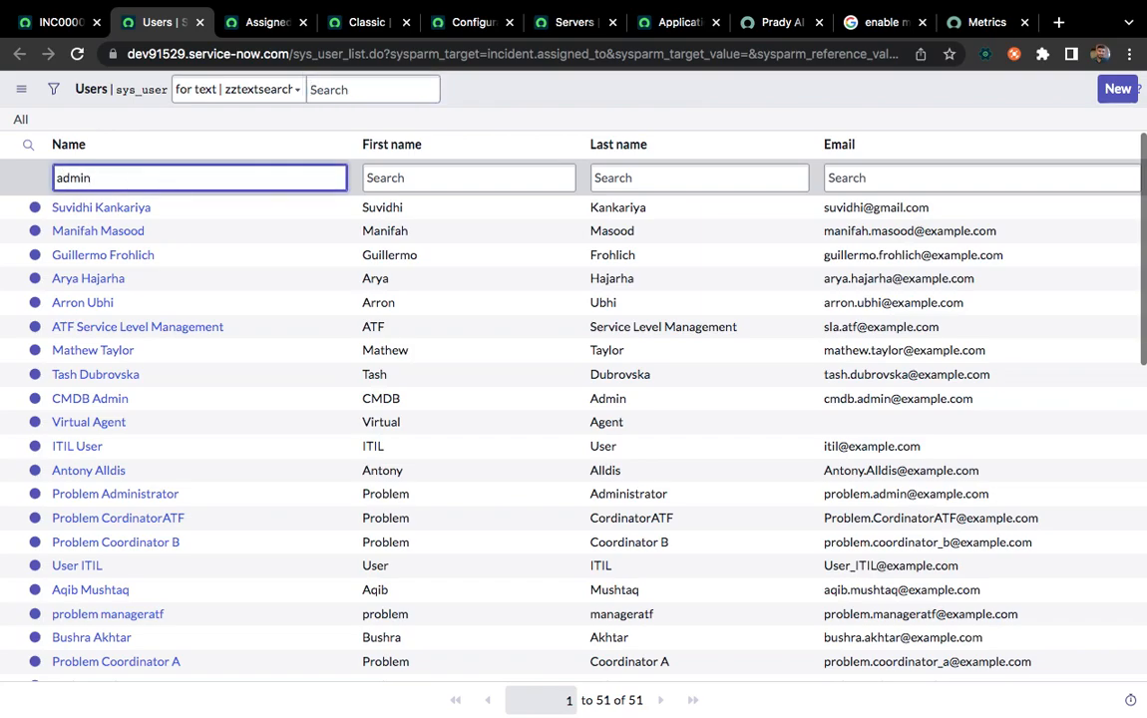
pyautogui.press('Return')
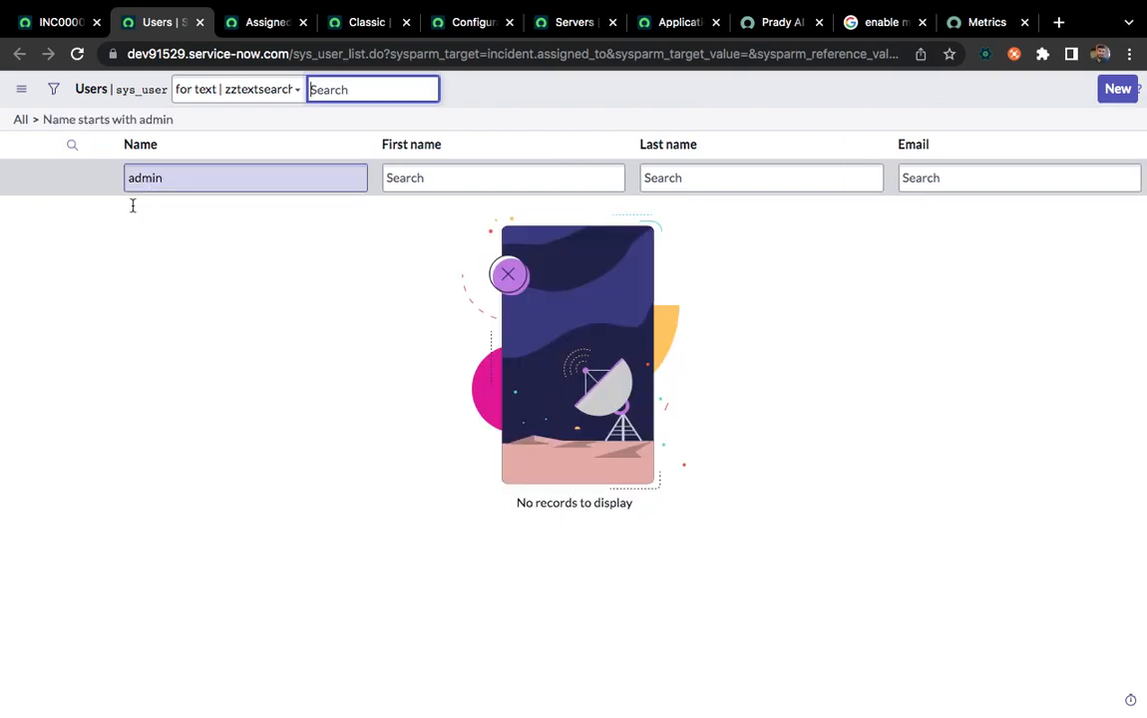
pyautogui.click(35, 119)
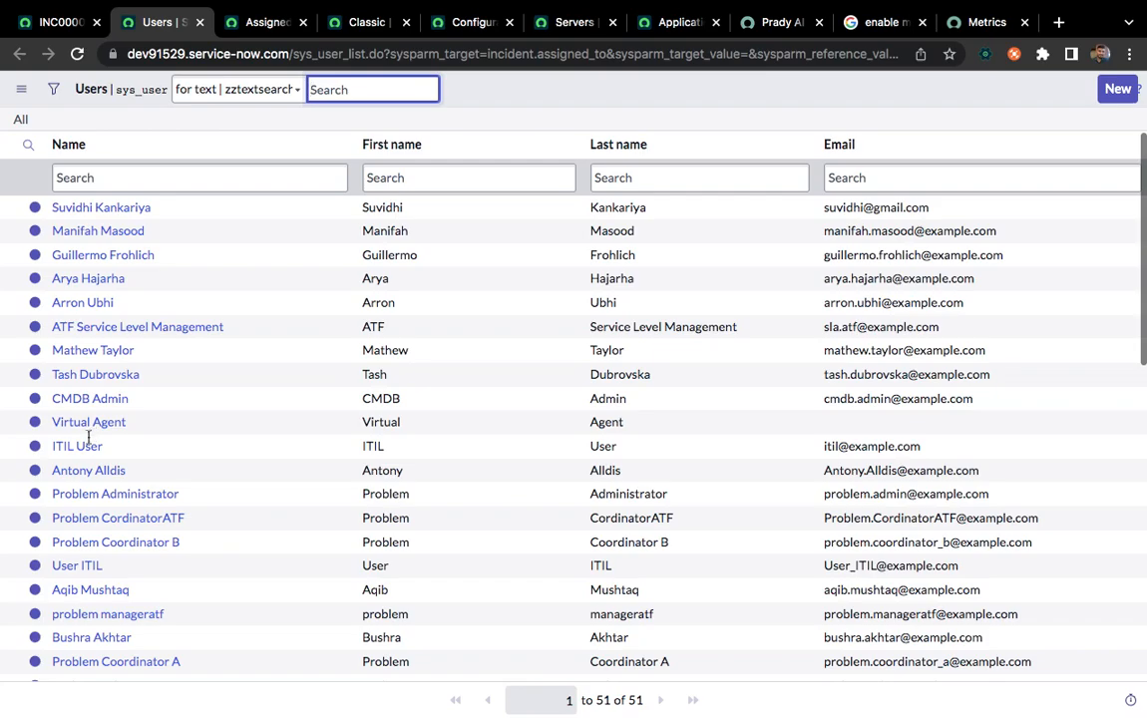
# Assign the incident to the second user in the unfiltered lookup list and save the record
pyautogui.click(92, 232)
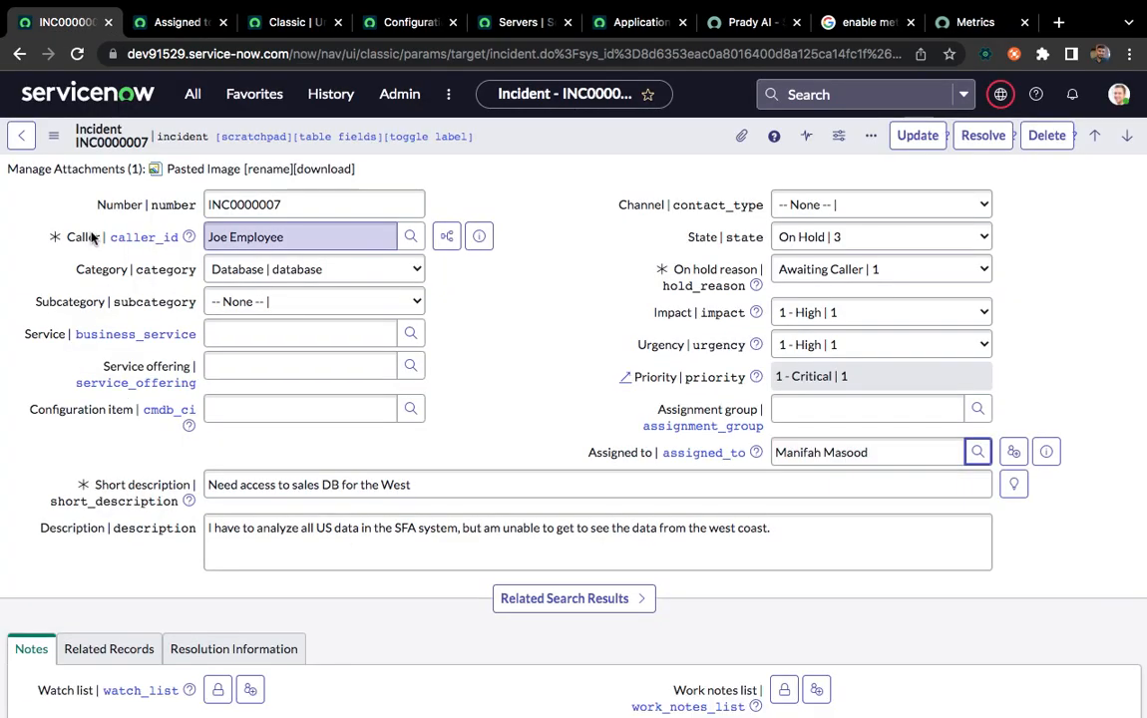
pyautogui.rightClick(534, 144)
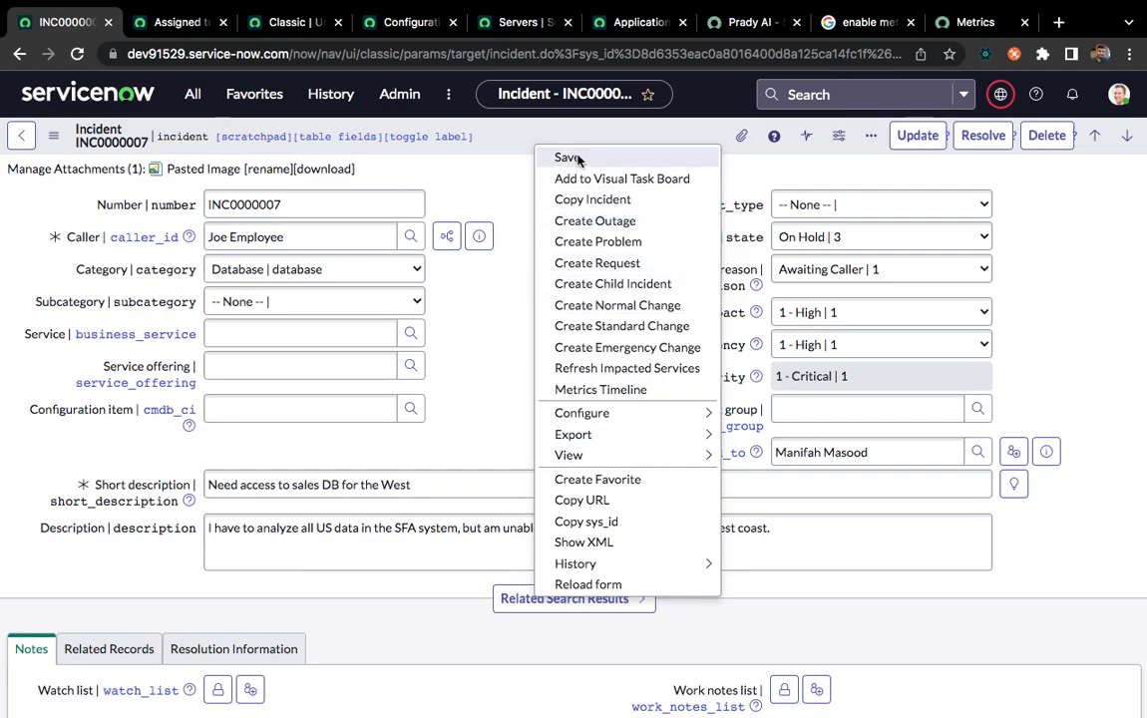
pyautogui.click(575, 157)
# Return to the Assigned to Duration definition, refresh its filtered metric instances and examine the rows for INC0000007
pyautogui.click(166, 22)
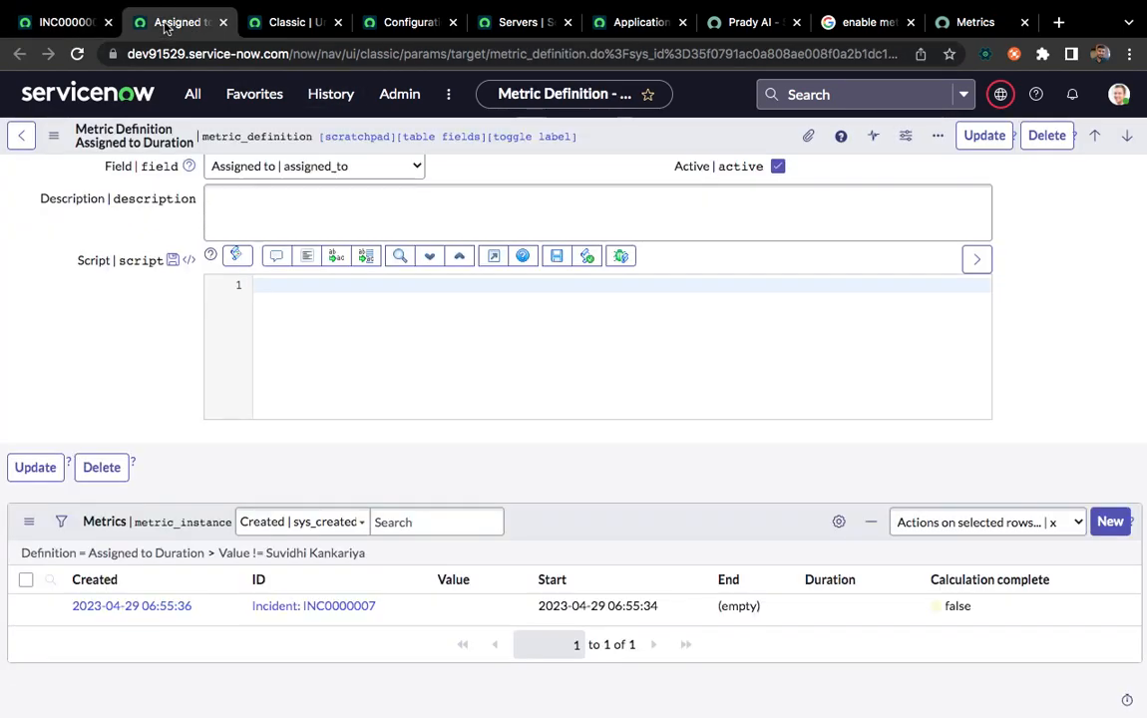
pyautogui.click(281, 551)
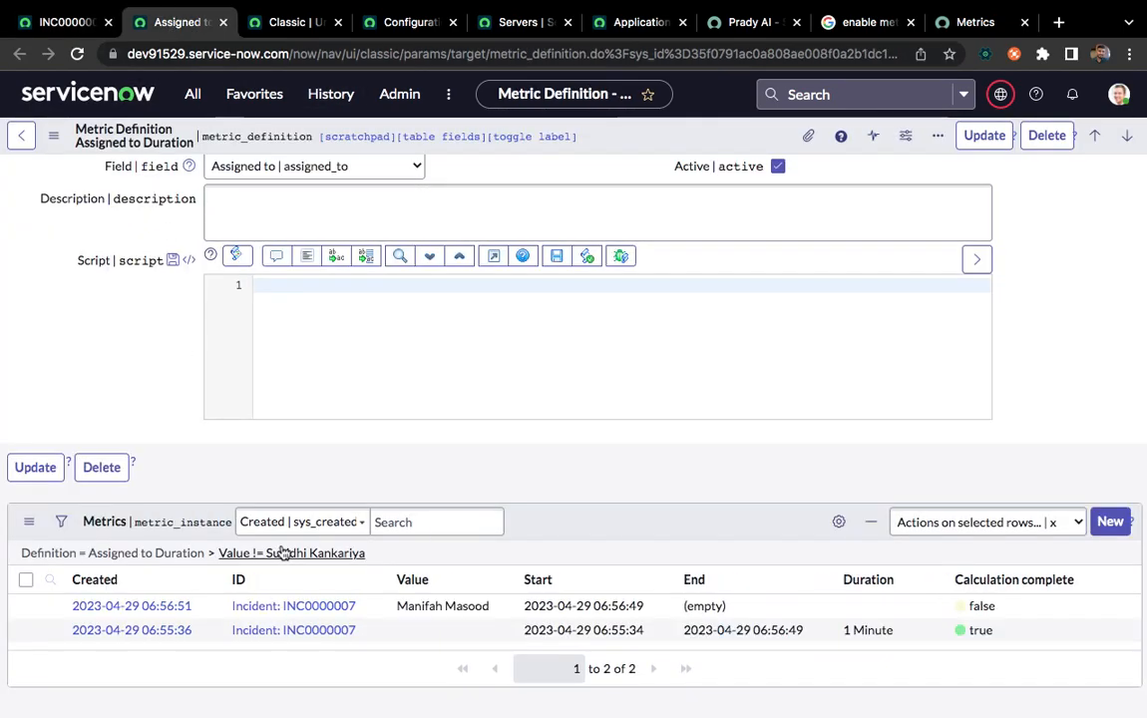
pyautogui.scroll(-1, 519, 474)
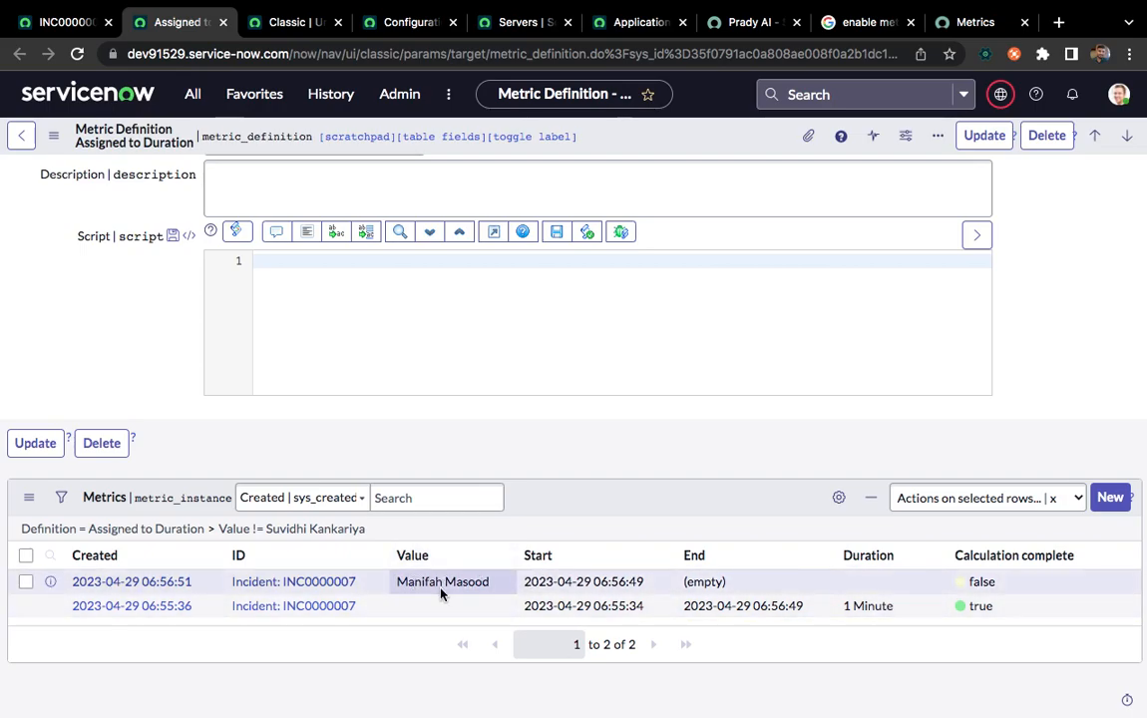
# Reassign incident INC0000007 to a different user from further down the lookup list and save the record
pyautogui.click(52, 20)
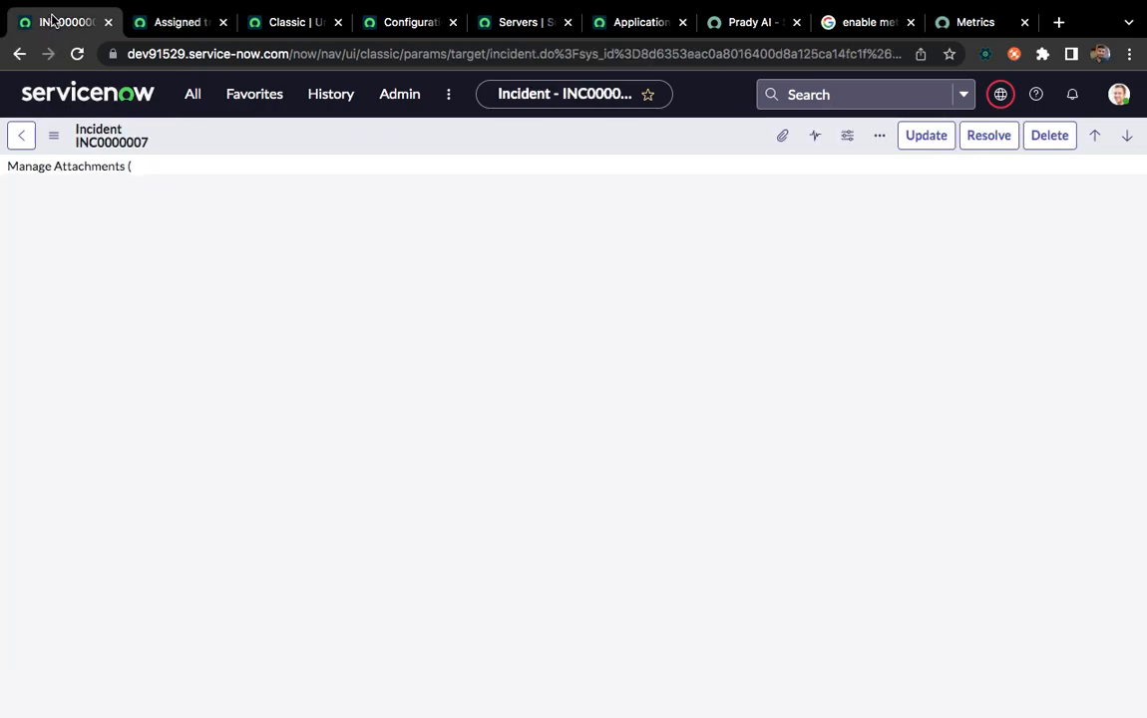
pyautogui.click(898, 447)
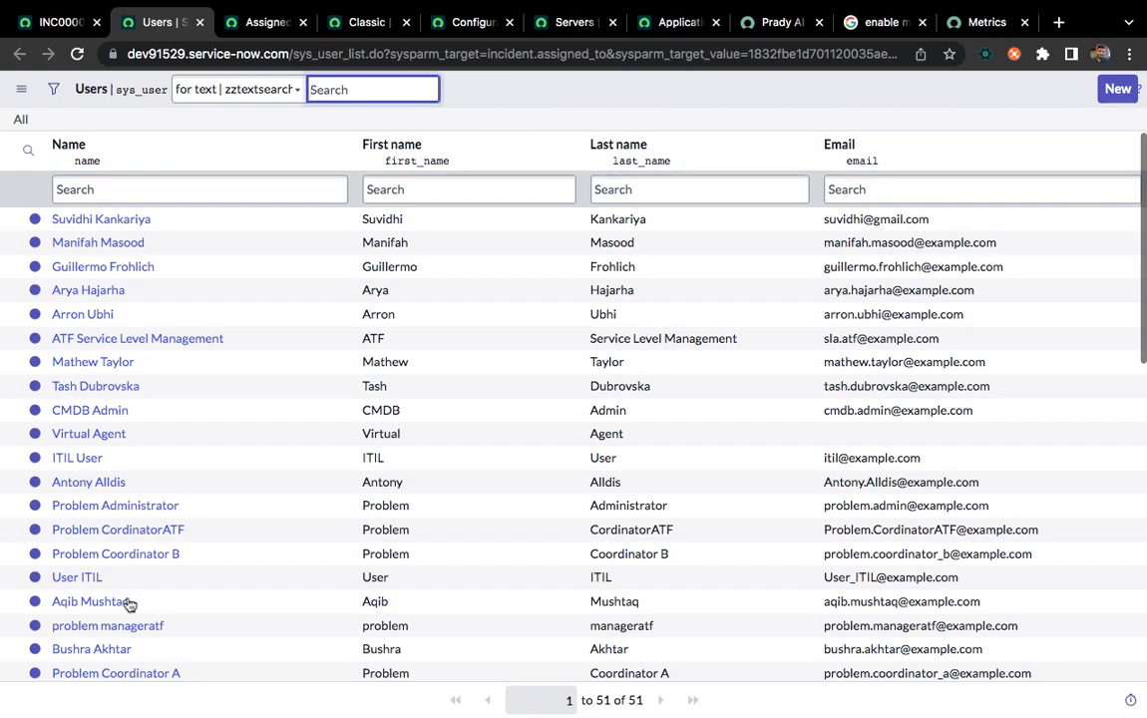
pyautogui.scroll(-4, 130, 605)
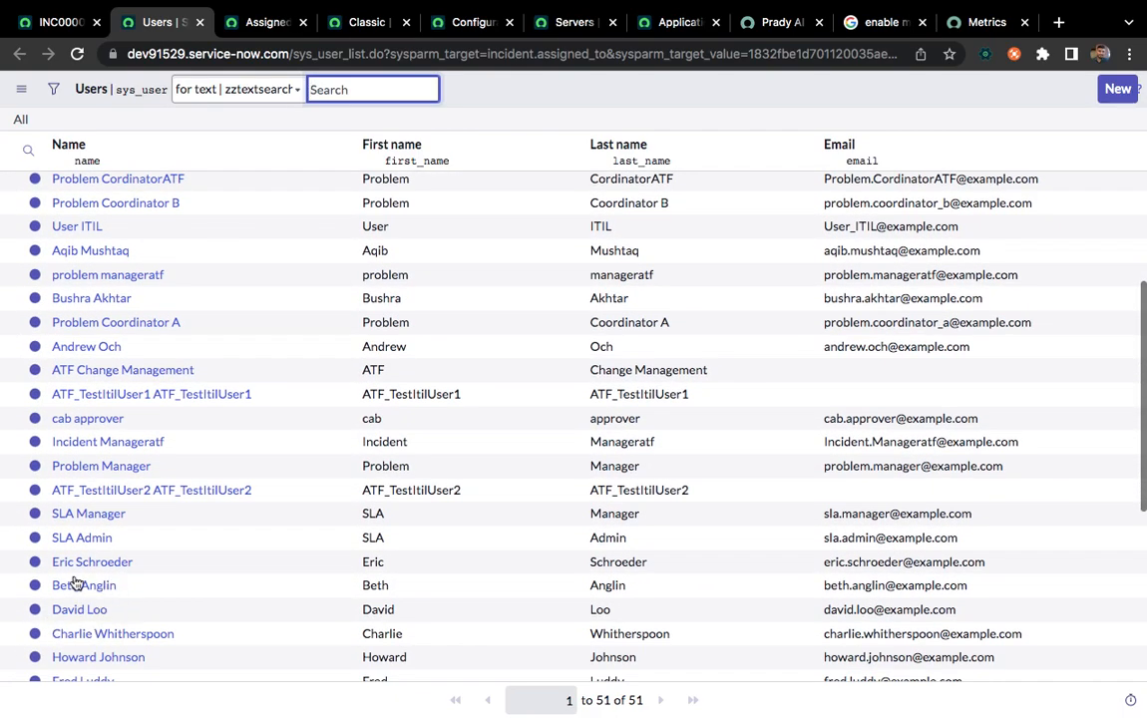
pyautogui.click(84, 564)
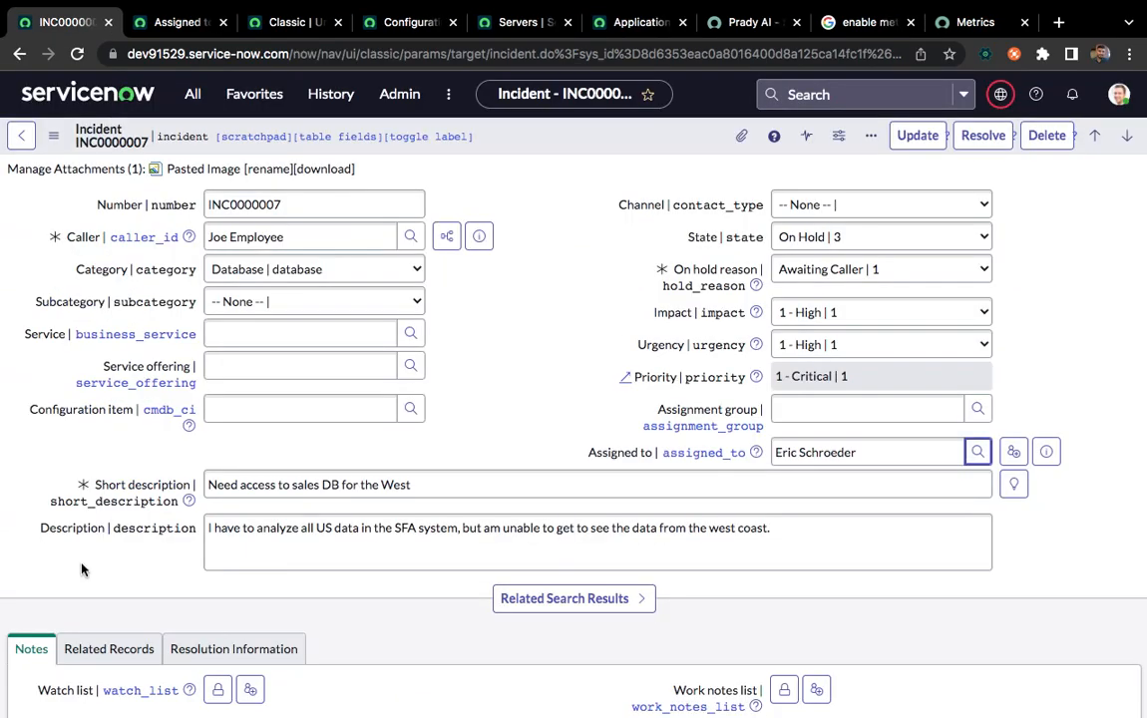
pyautogui.rightClick(548, 142)
pyautogui.click(578, 154)
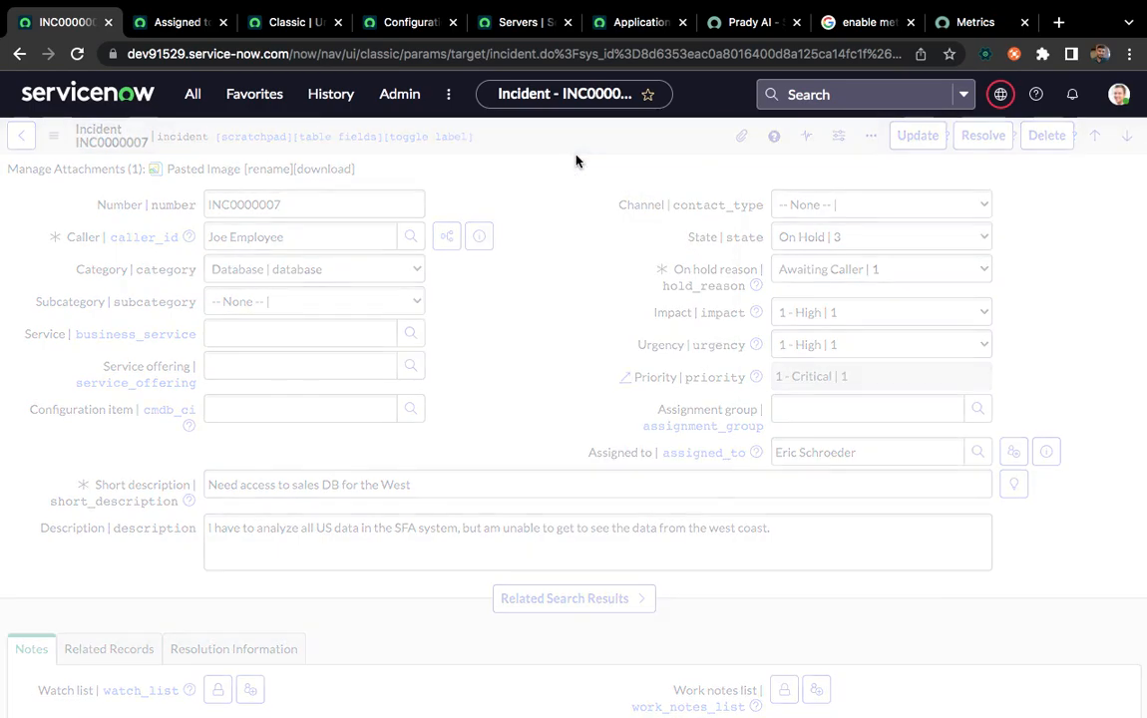
# Refresh the Assigned to Duration metric instances again and compare the start, end and duration values for each assignee
pyautogui.click(183, 24)
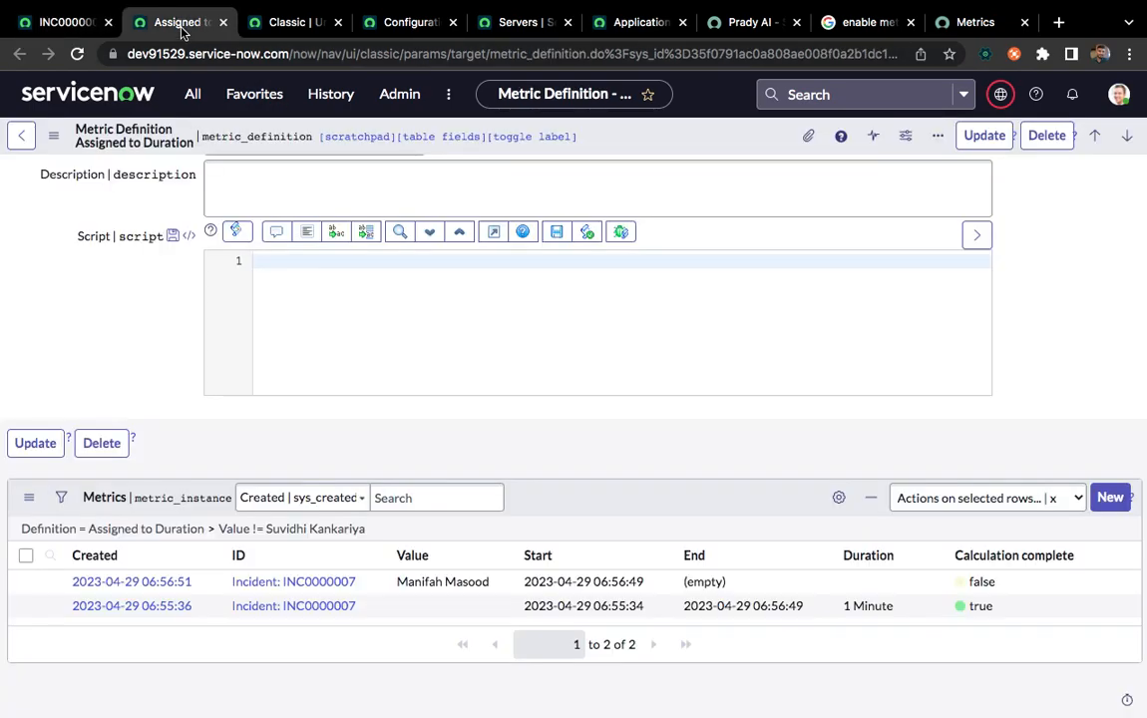
pyautogui.click(294, 529)
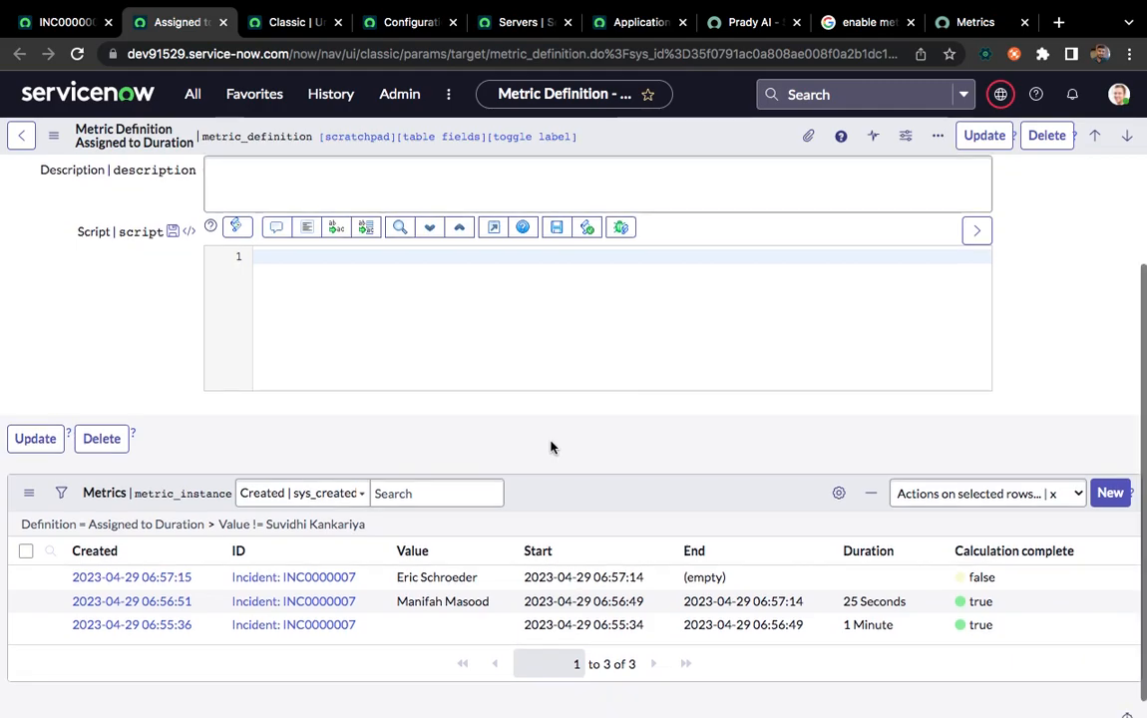
pyautogui.scroll(-1, 550, 446)
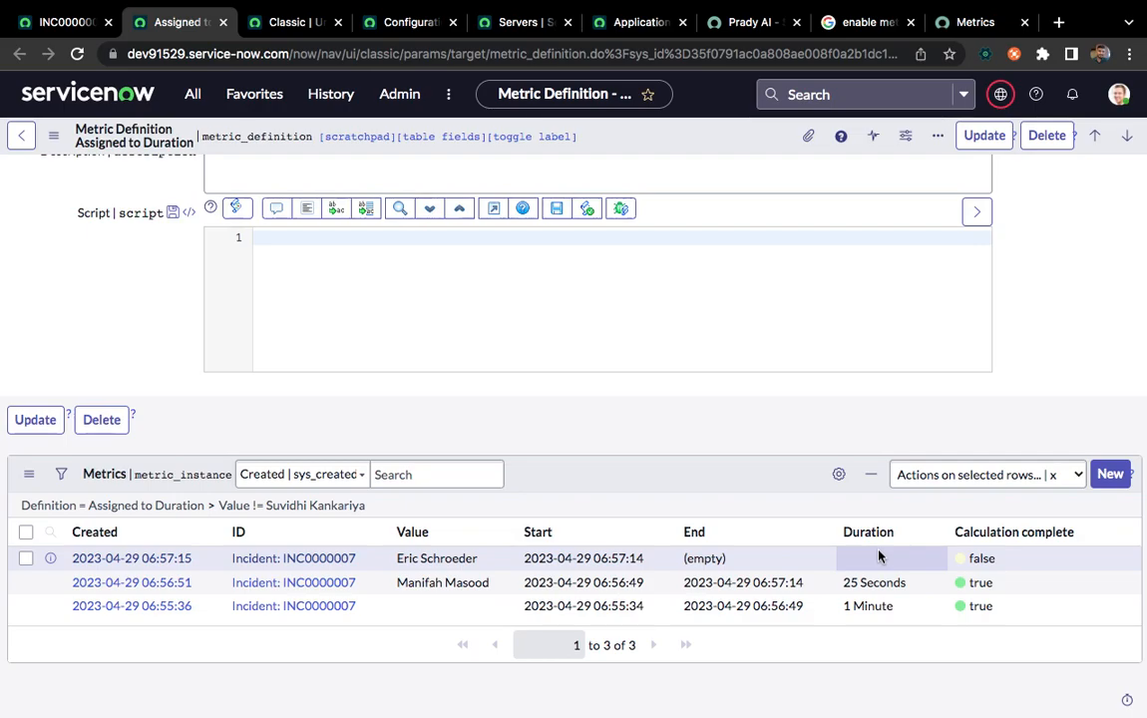
# Examine the Type options of the Assigned to Duration definition, comparing Field value duration with Script calculation
pyautogui.scroll(3, 547, 456)
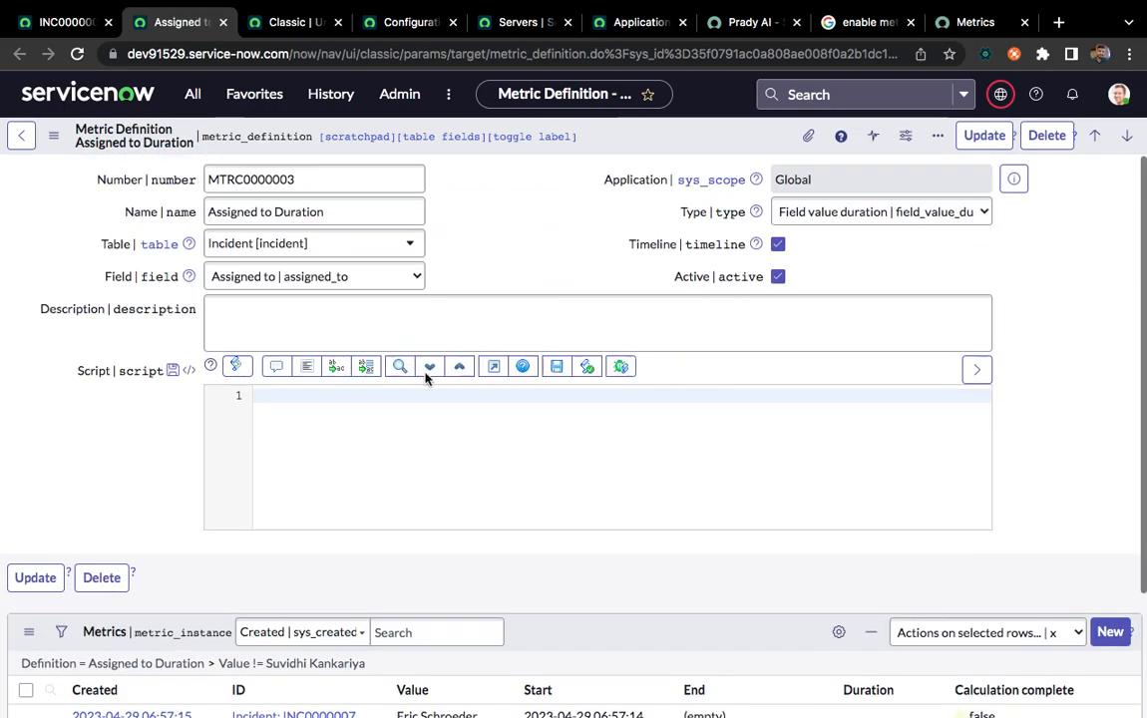
pyautogui.click(847, 217)
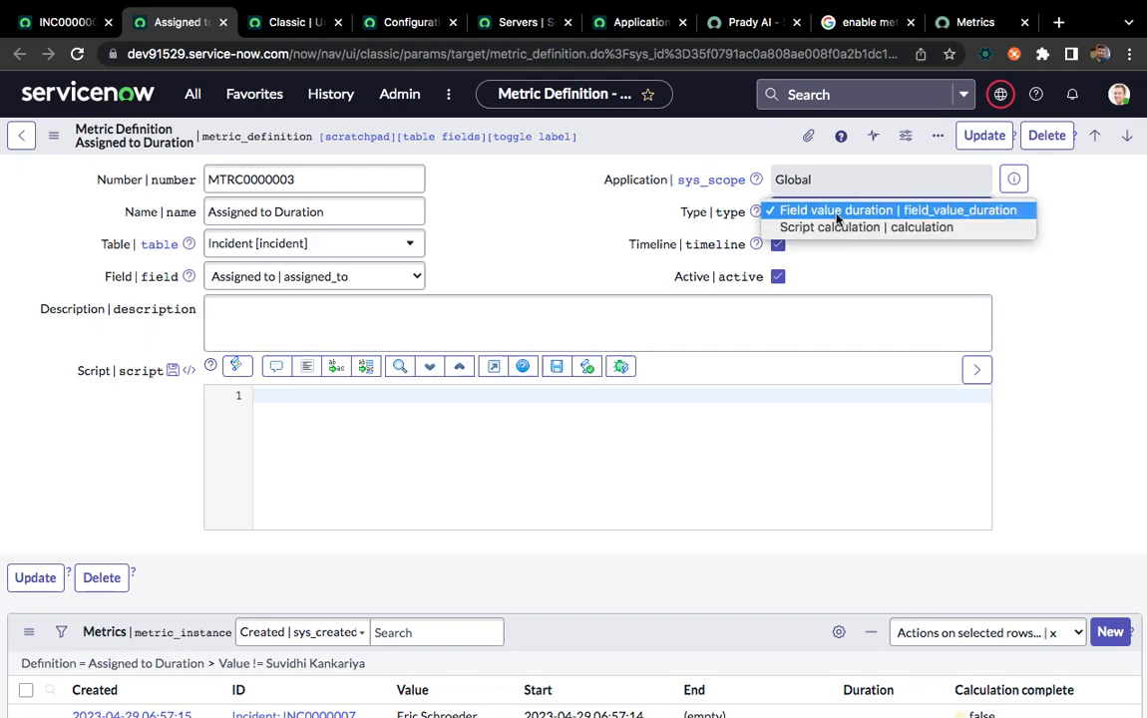
pyautogui.click(514, 182)
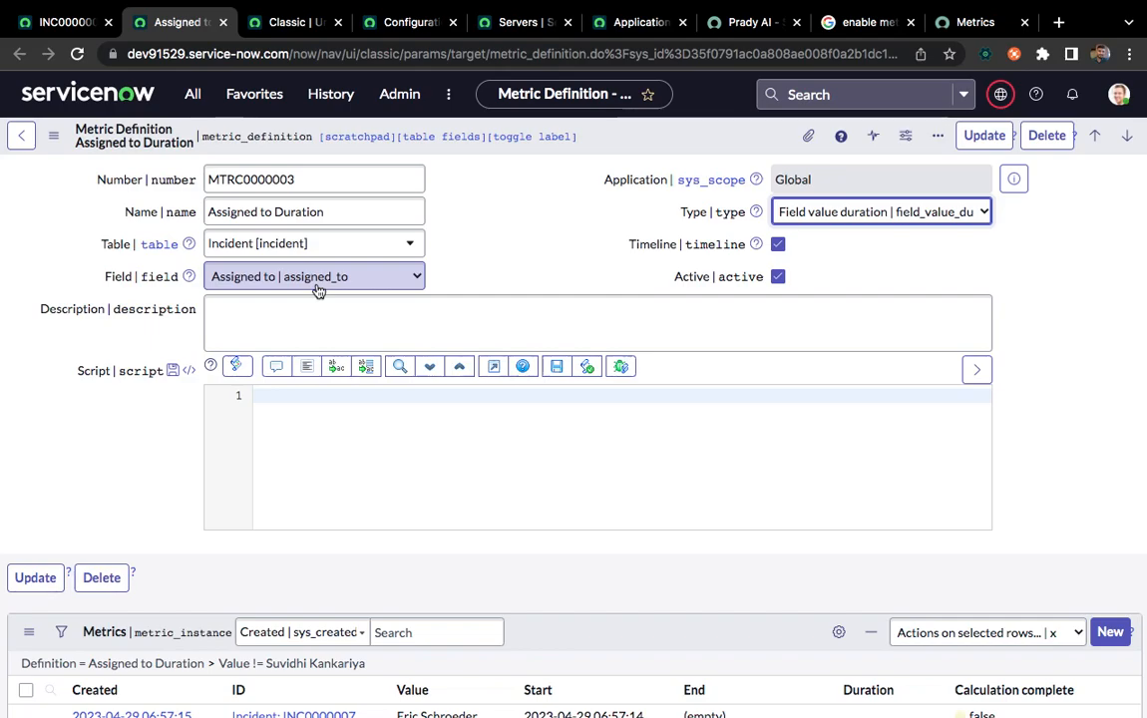
pyautogui.click(312, 400)
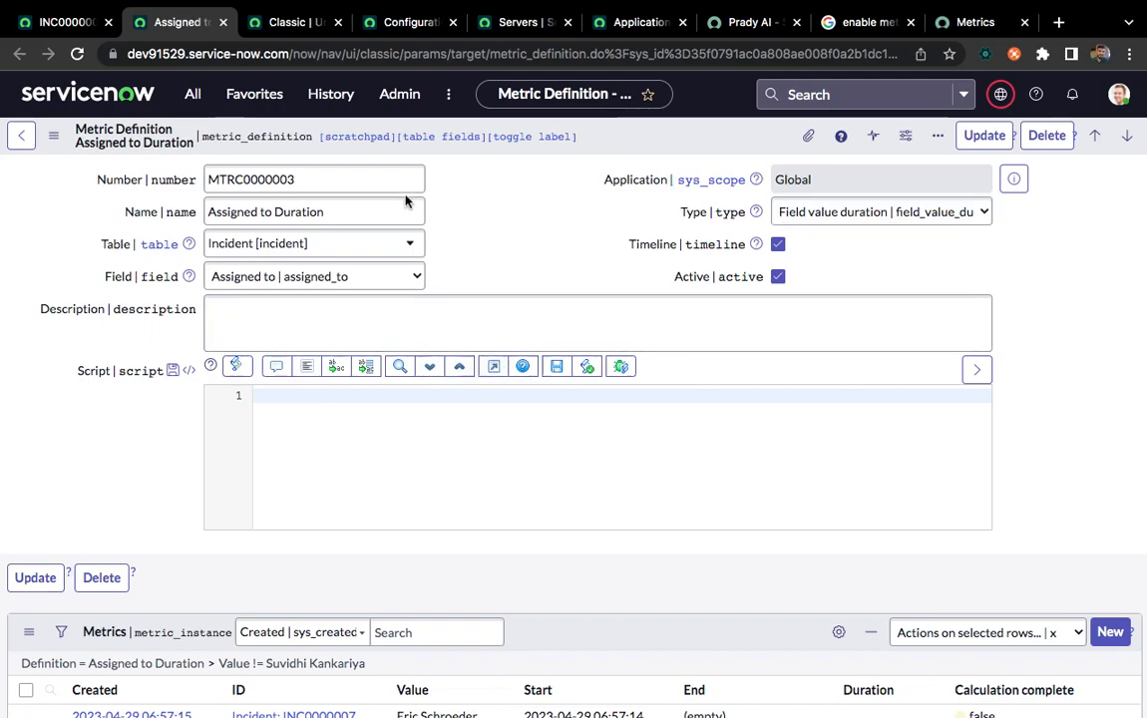
pyautogui.click(835, 212)
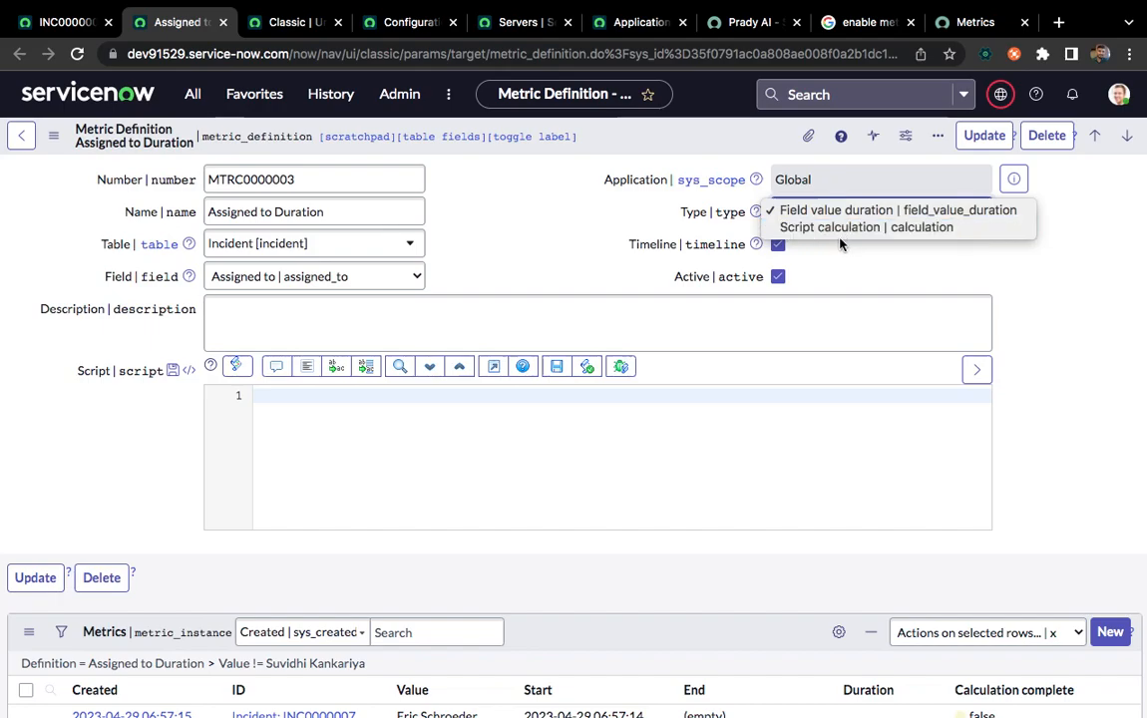
# Switch to the Resolved by Known Error metric definition and close the Assigned to Duration page
pyautogui.click(269, 25)
pyautogui.click(270, 25)
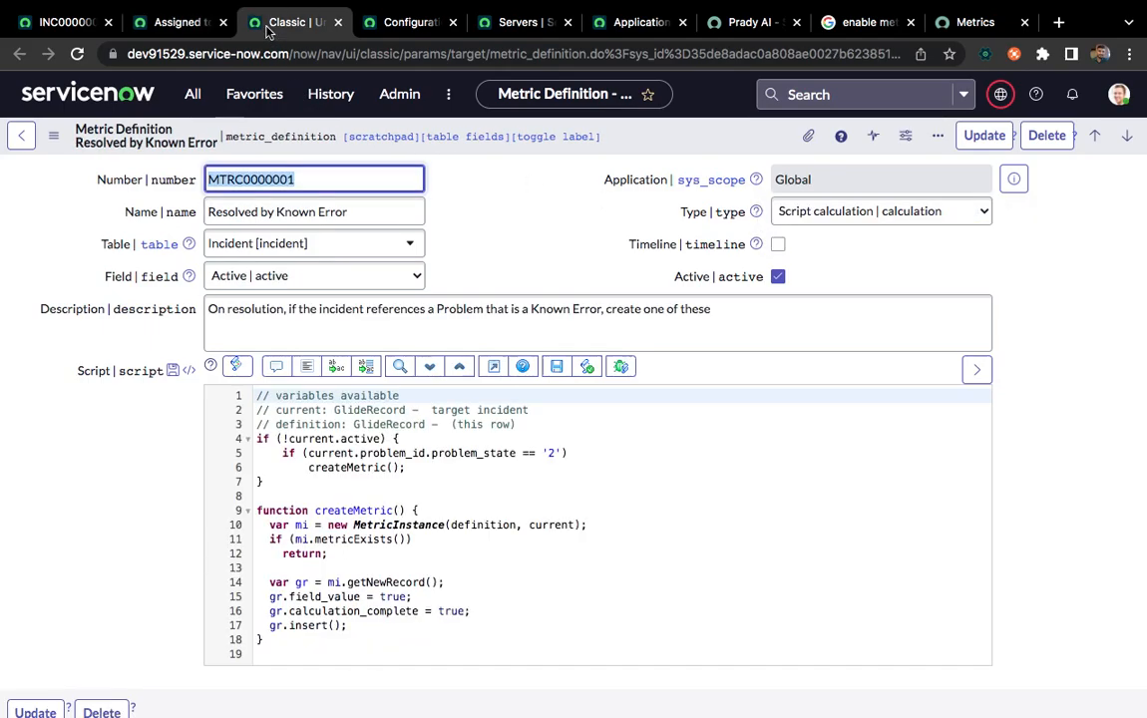
pyautogui.click(223, 22)
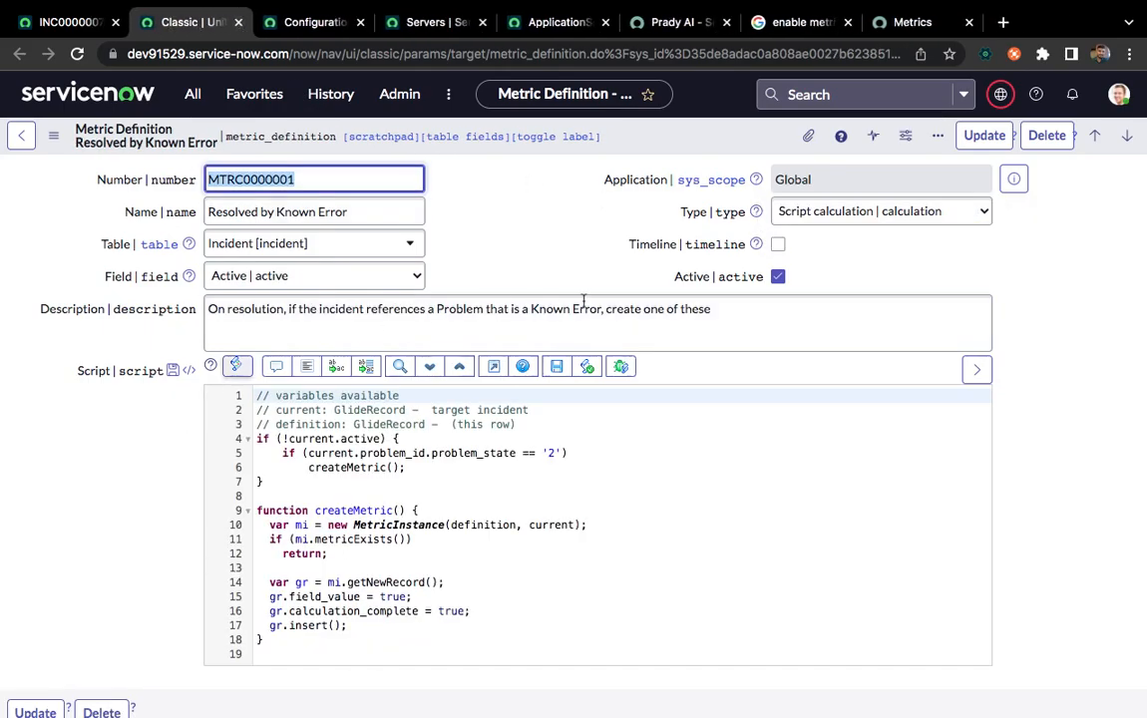
pyautogui.click(510, 223)
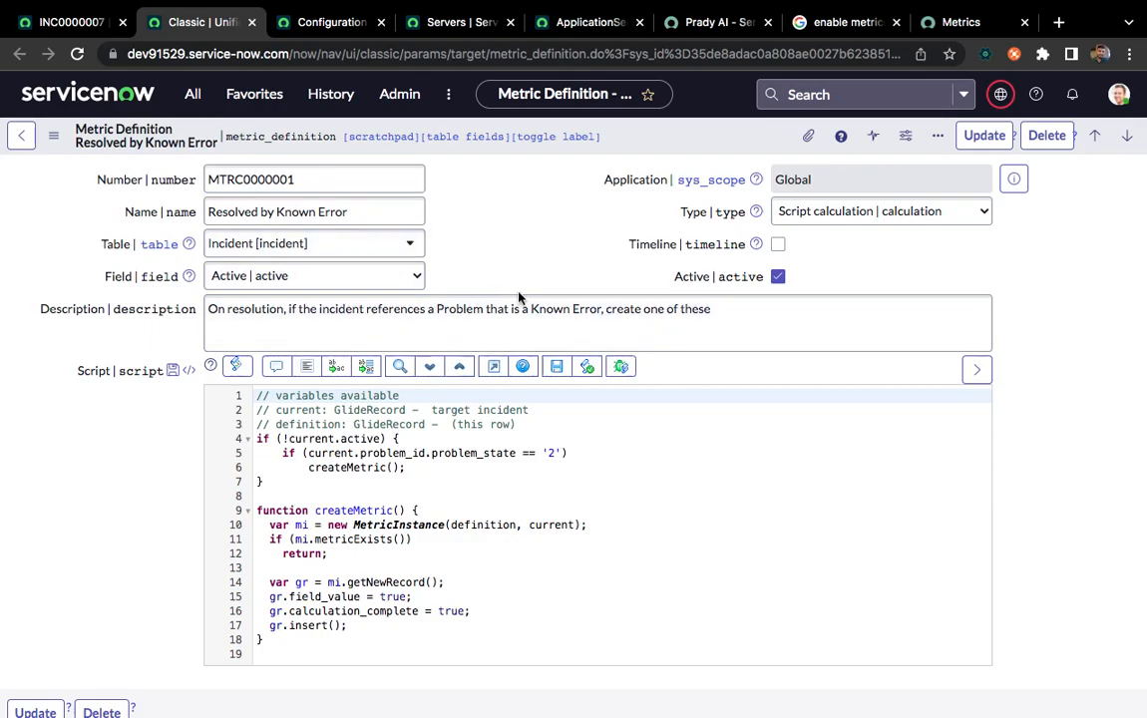
# Examine the current.active and problem_state conditions in the Resolved by Known Error script, checking them against incident INC0000007
pyautogui.scroll(-2, 186, 536)
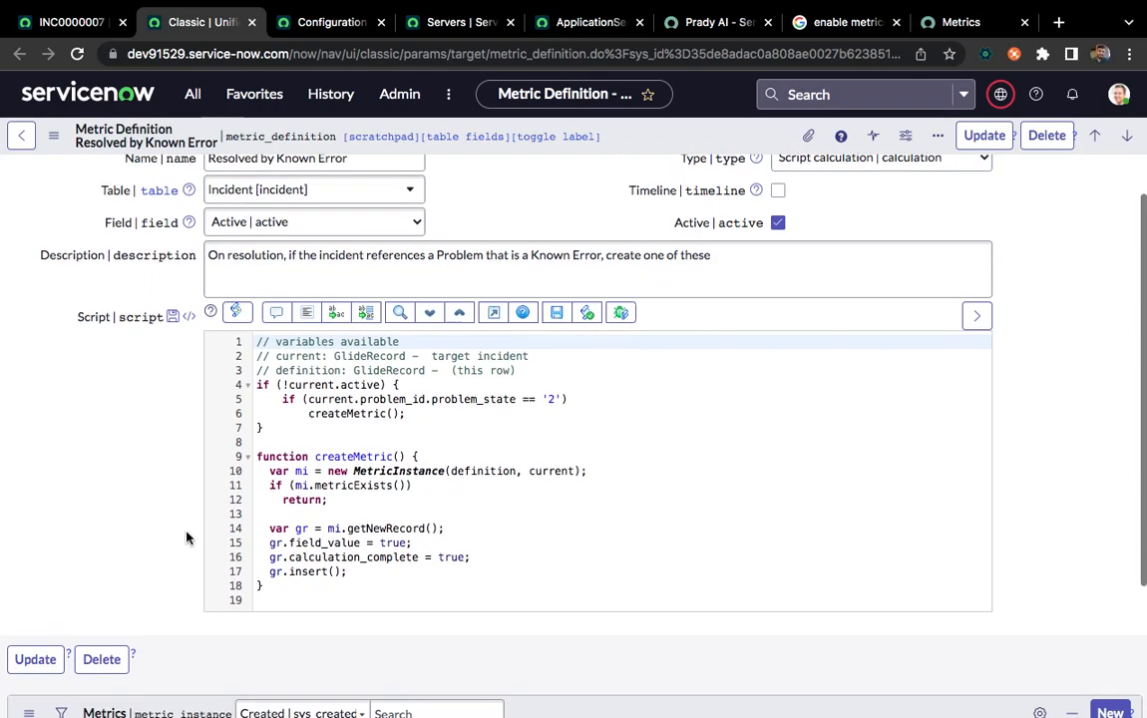
pyautogui.click(313, 385)
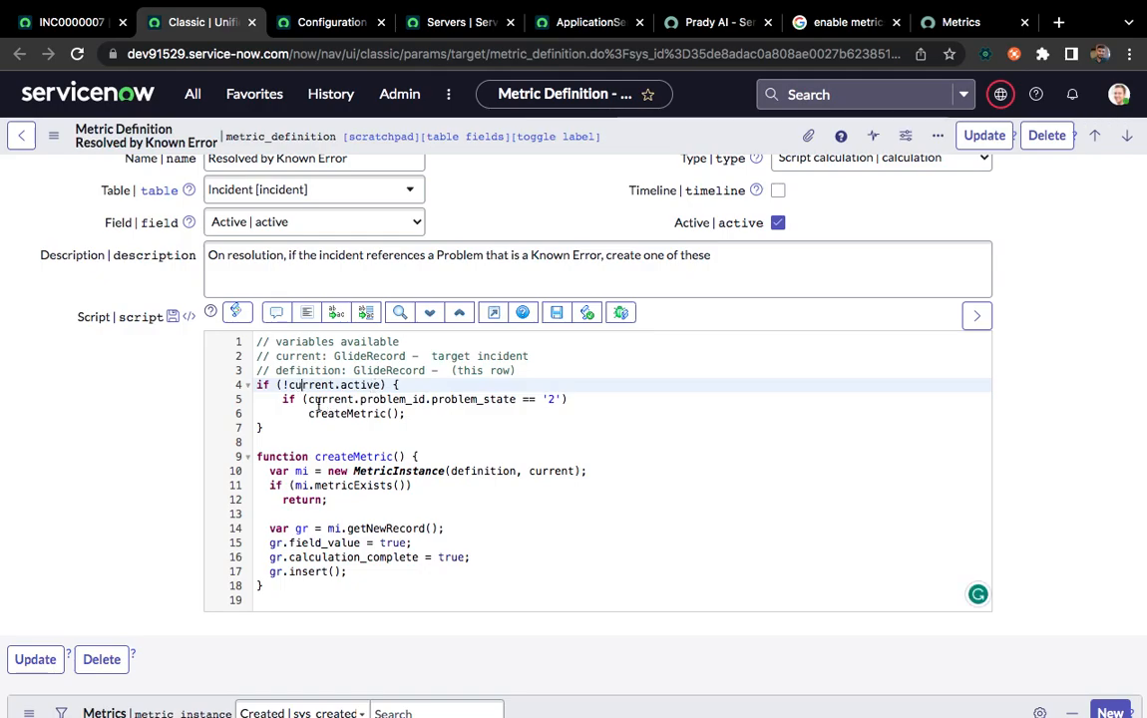
pyautogui.click(70, 22)
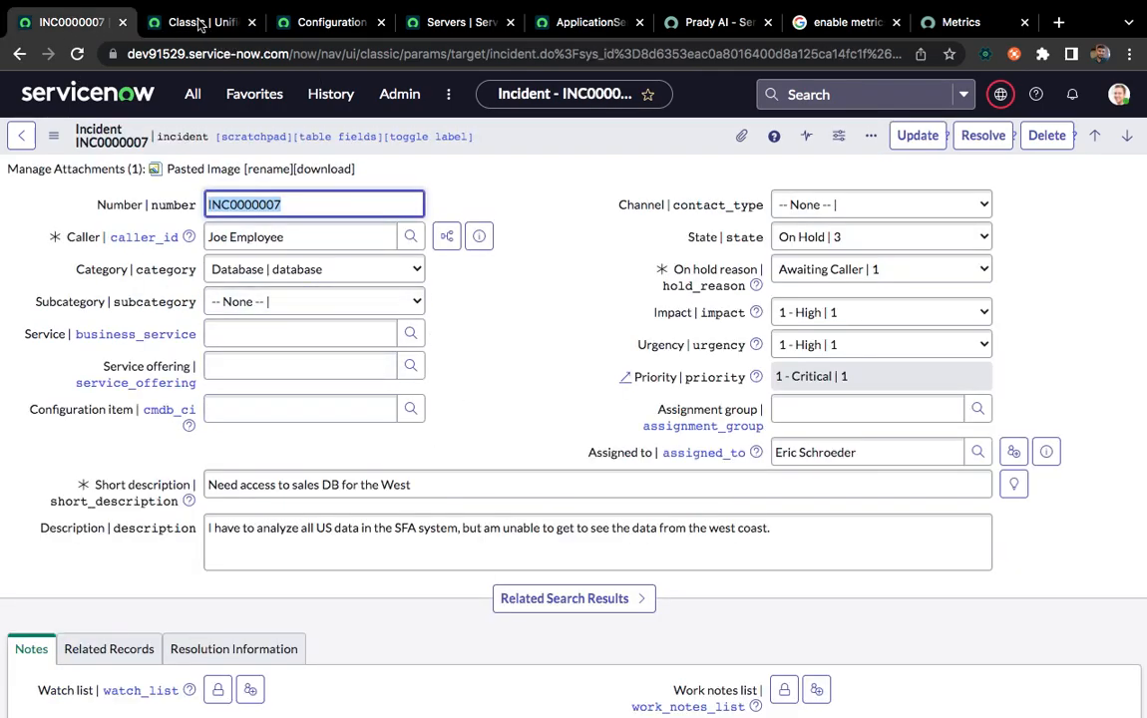
pyautogui.click(198, 22)
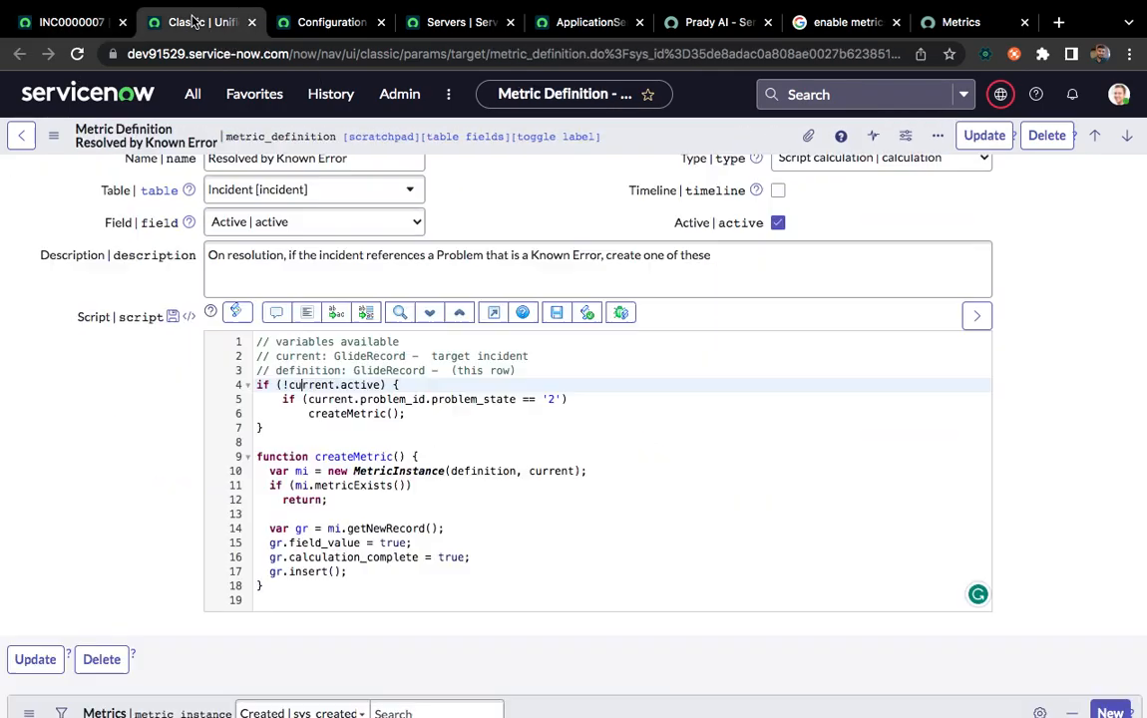
pyautogui.doubleClick(359, 385)
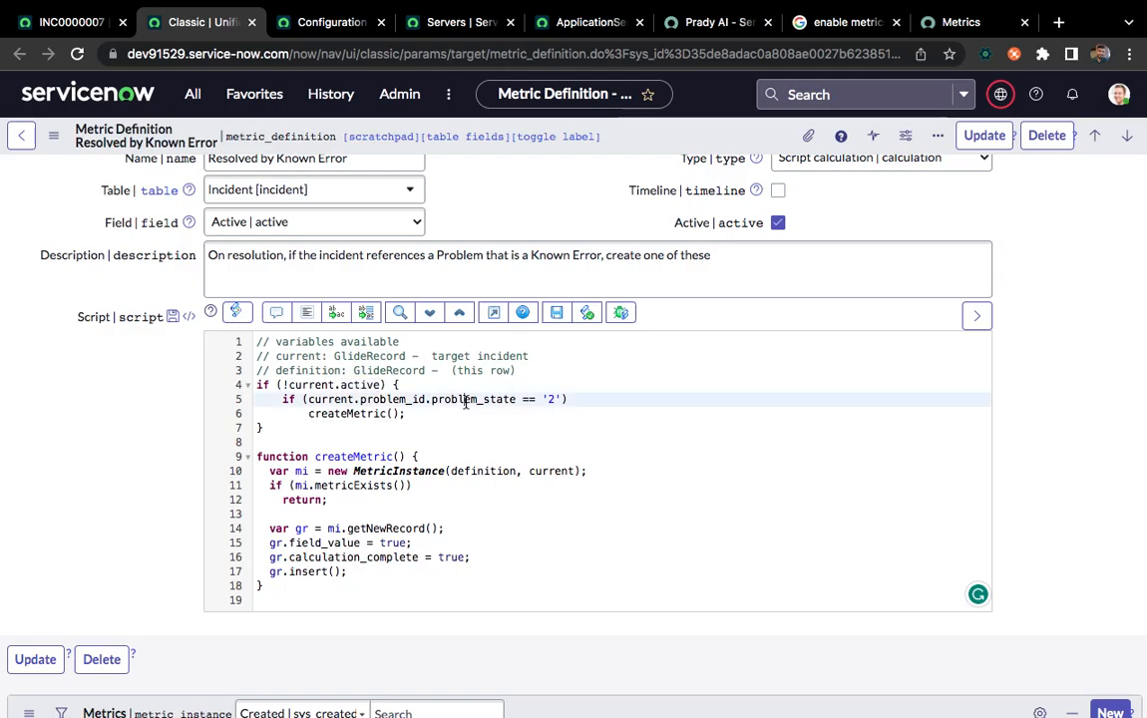
pyautogui.doubleClick(466, 399)
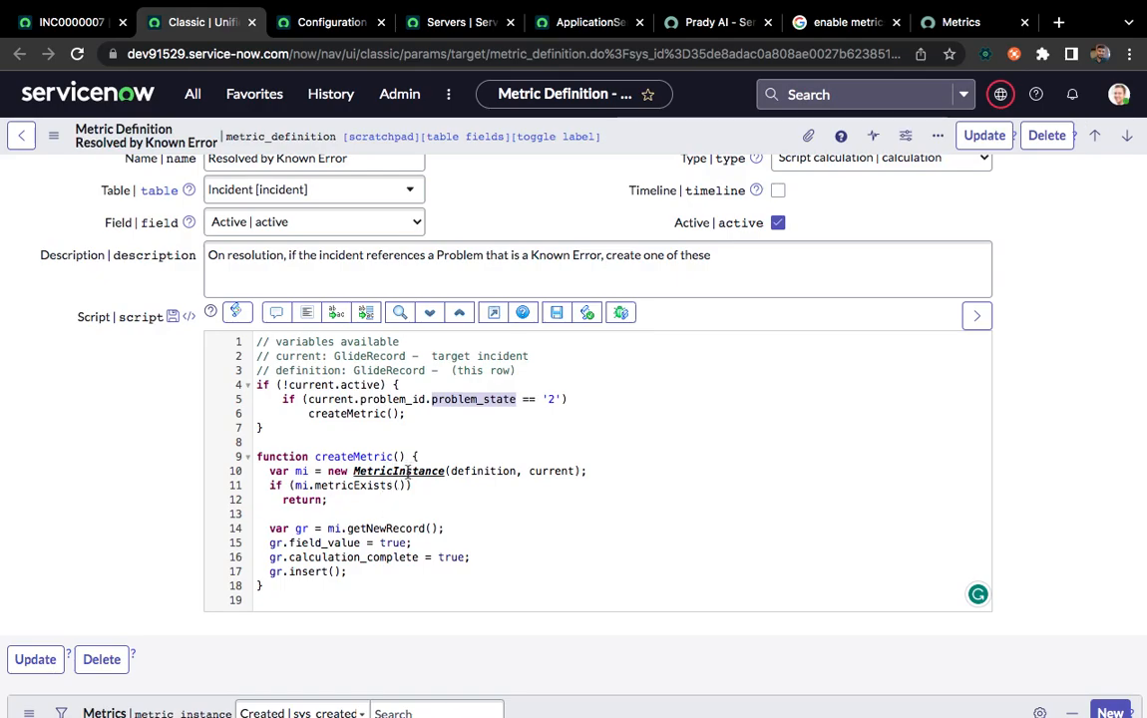
# Examine how the createMetric function instantiates MetricInstance with the definition and current arguments
pyautogui.click(411, 475)
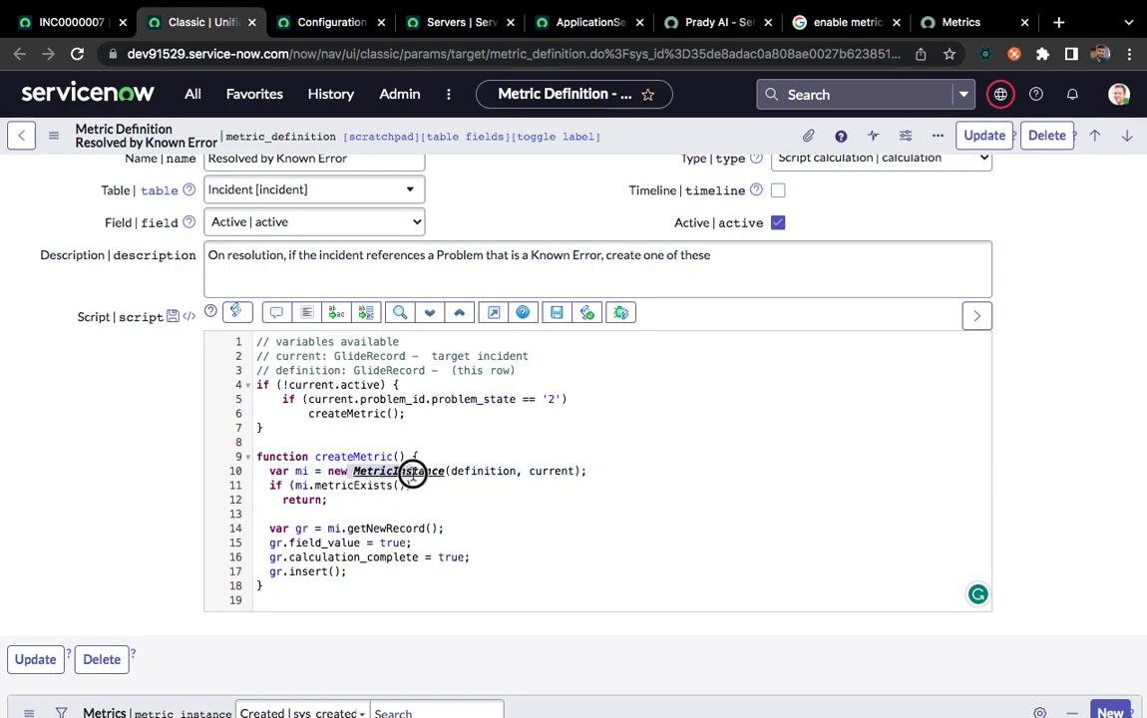
pyautogui.moveTo(451, 470); pyautogui.dragTo(575, 471)
pyautogui.click(477, 474)
pyautogui.doubleClick(476, 473)
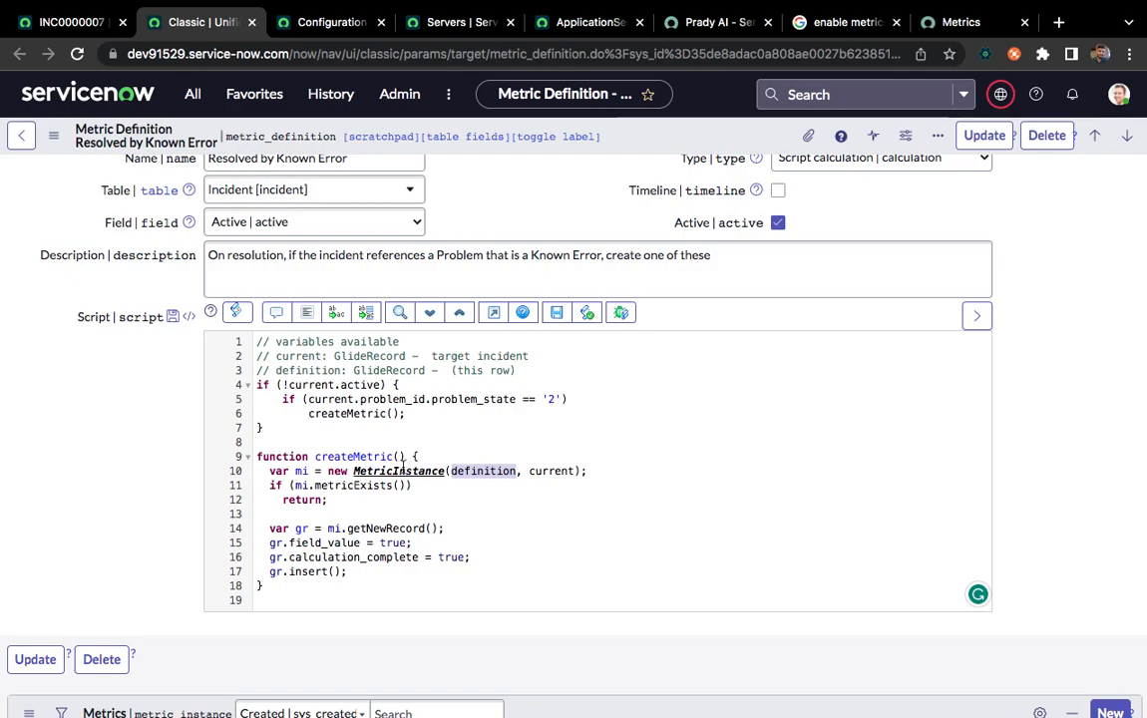
pyautogui.scroll(2, 174, 384)
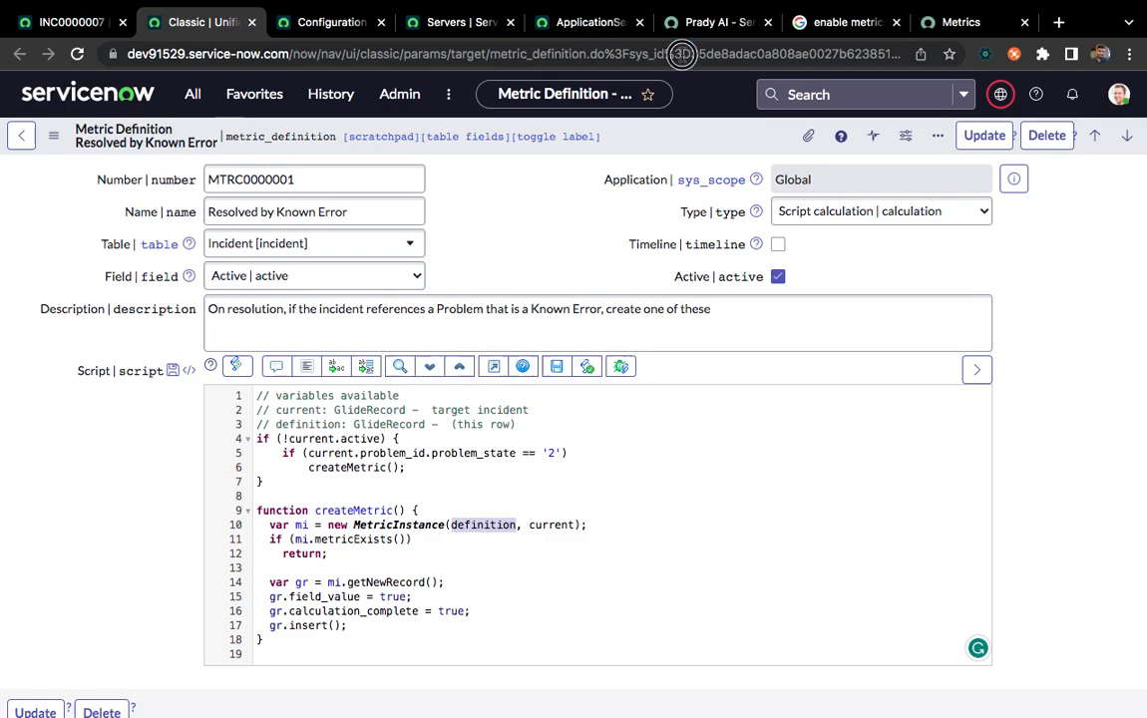
pyautogui.click(681, 54)
pyautogui.click(551, 212)
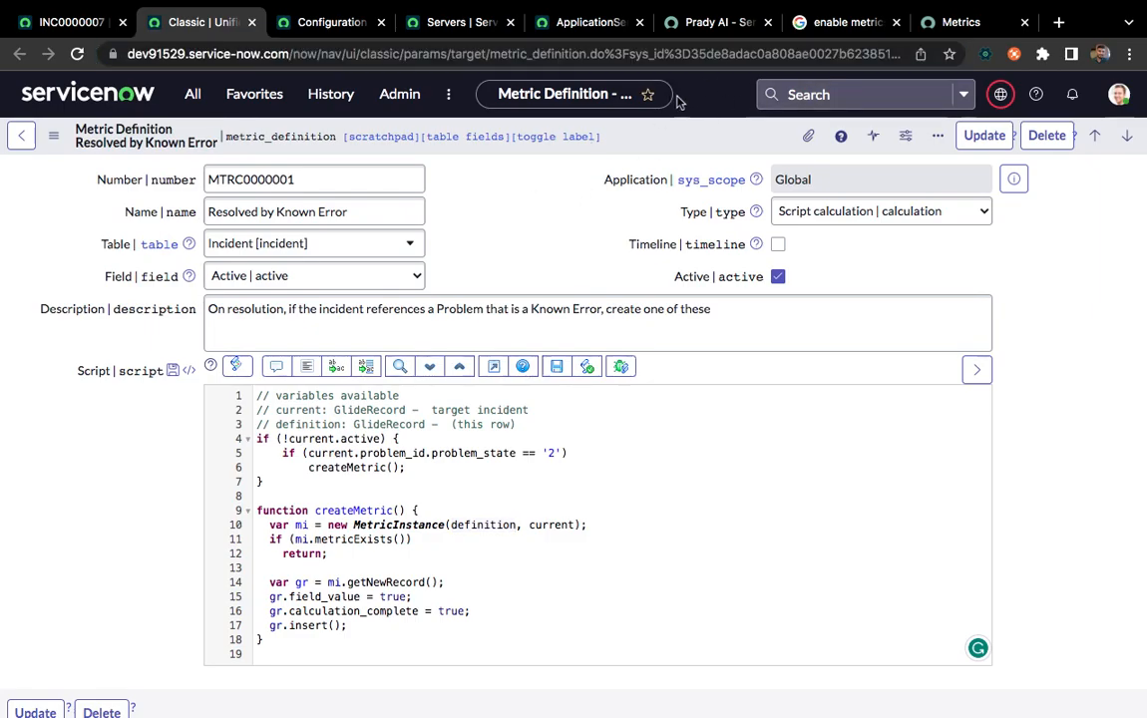
# Check the definition's related metric instances and examine the getNewRecord call in its script
pyautogui.scroll(-3, 466, 205)
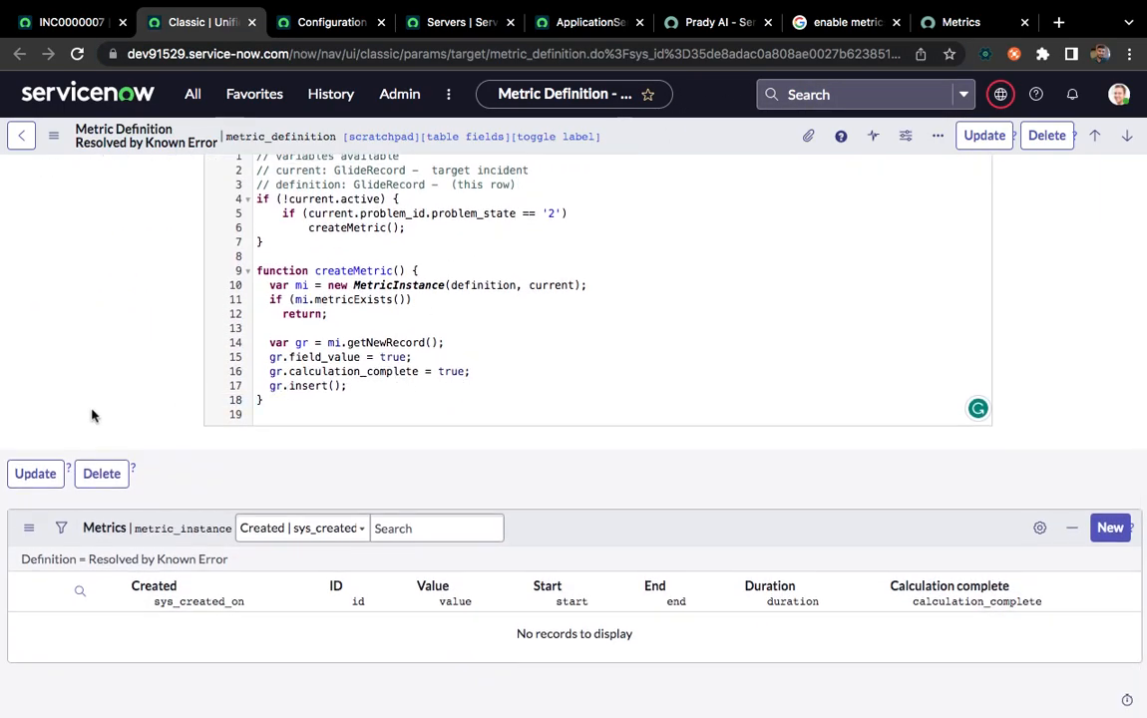
pyautogui.scroll(1, 86, 375)
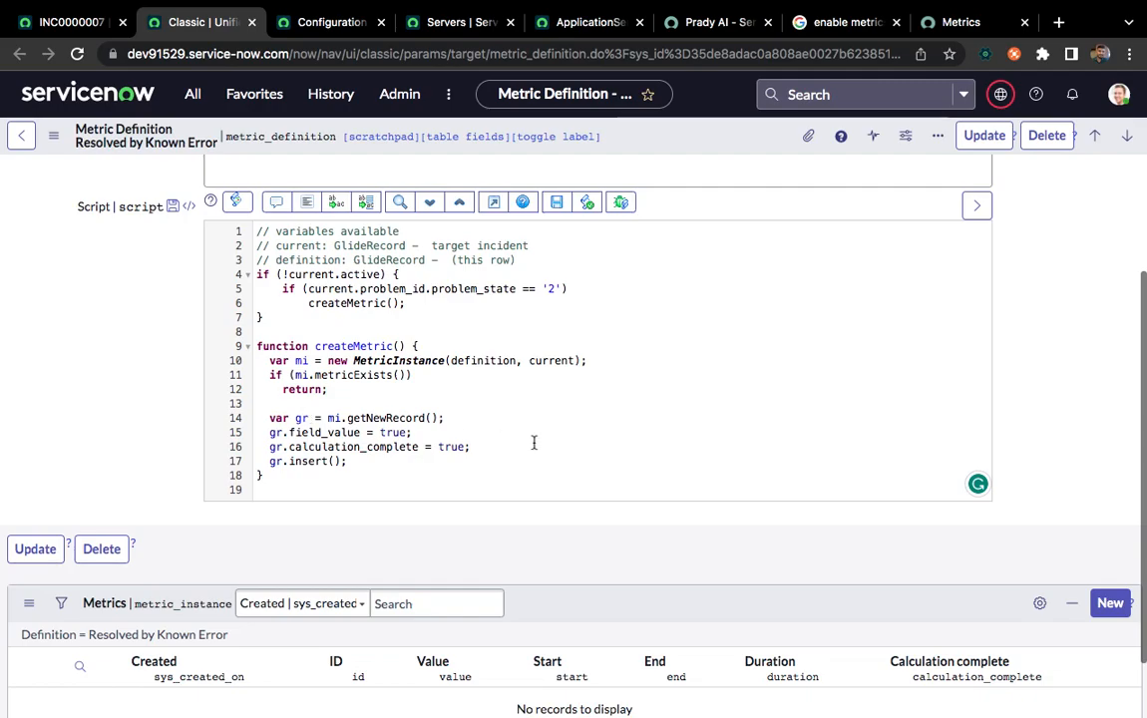
pyautogui.doubleClick(389, 419)
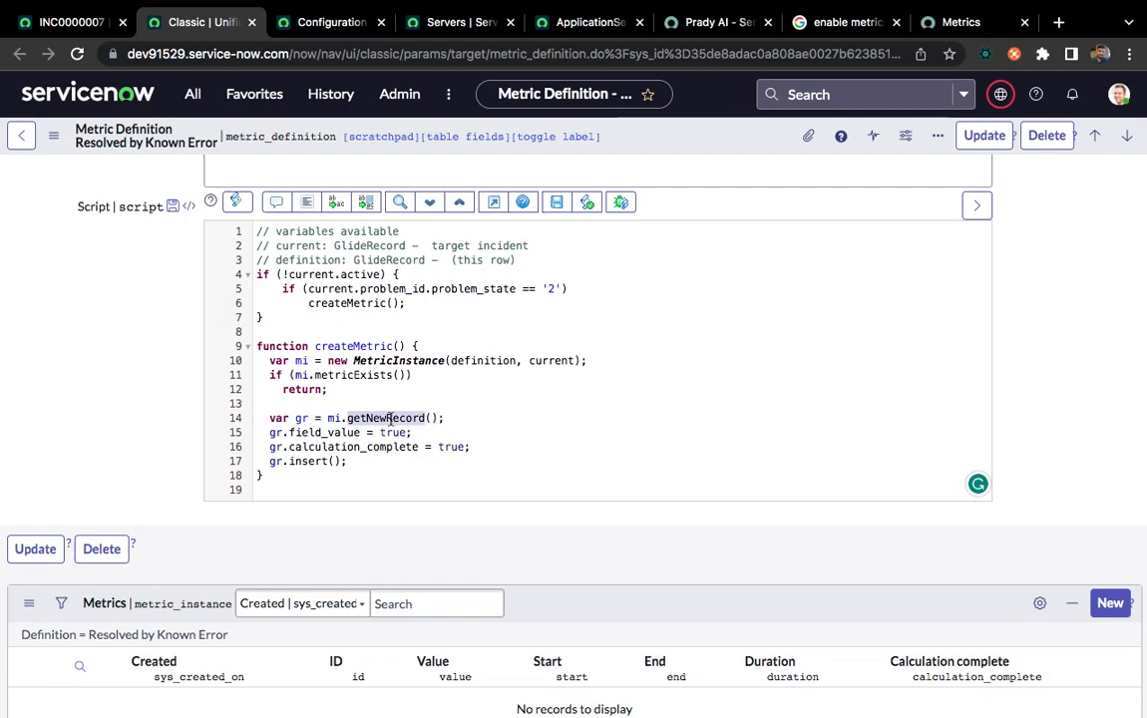
# Open the MetricInstance script include from its reference in the Resolved by Known Error script and bring it into view
pyautogui.rightClick(415, 359)
pyautogui.press('Escape')
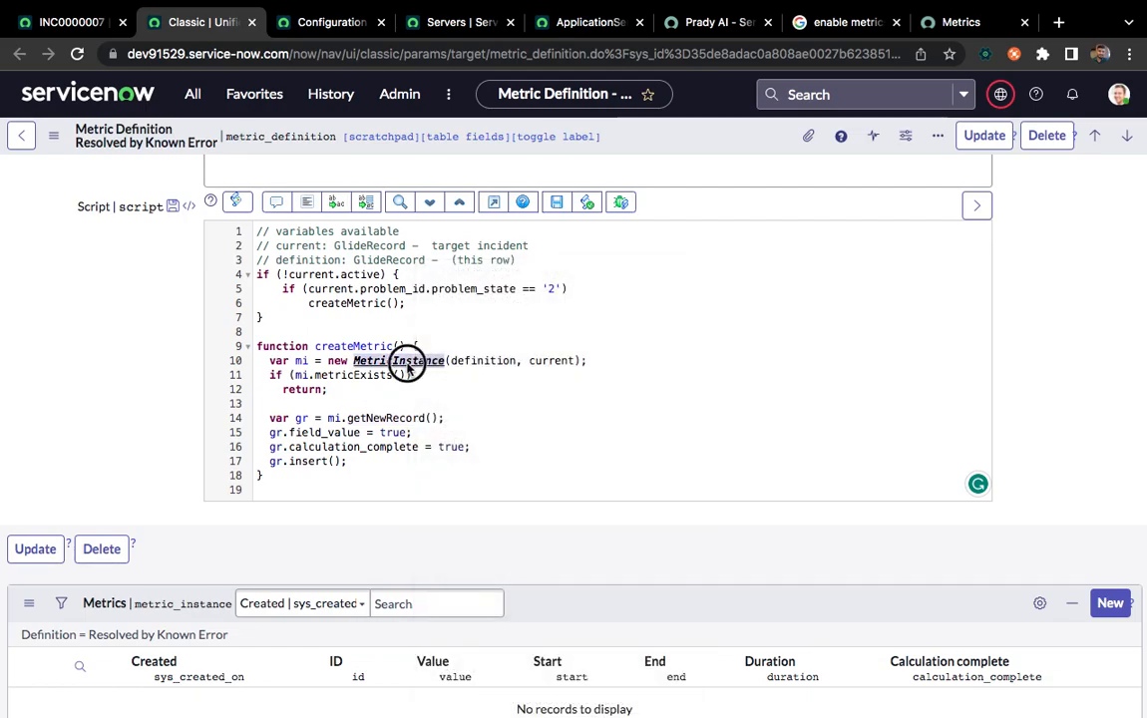
pyautogui.rightClick(407, 365)
pyautogui.click(482, 389)
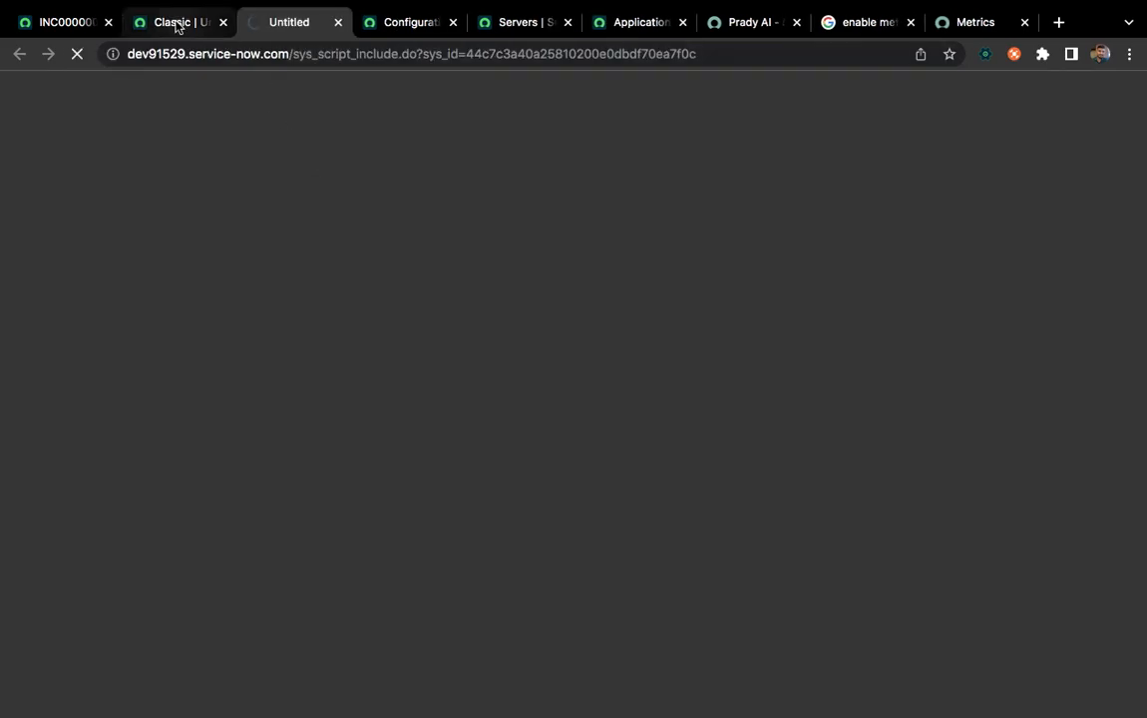
pyautogui.click(175, 24)
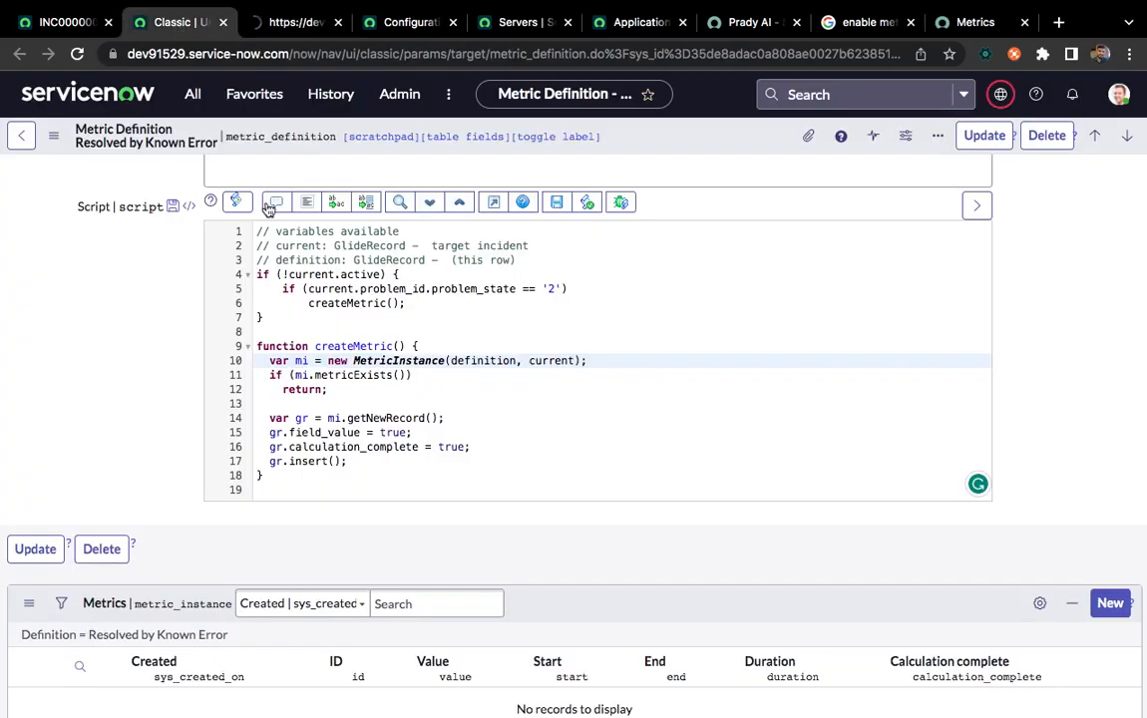
pyautogui.click(284, 24)
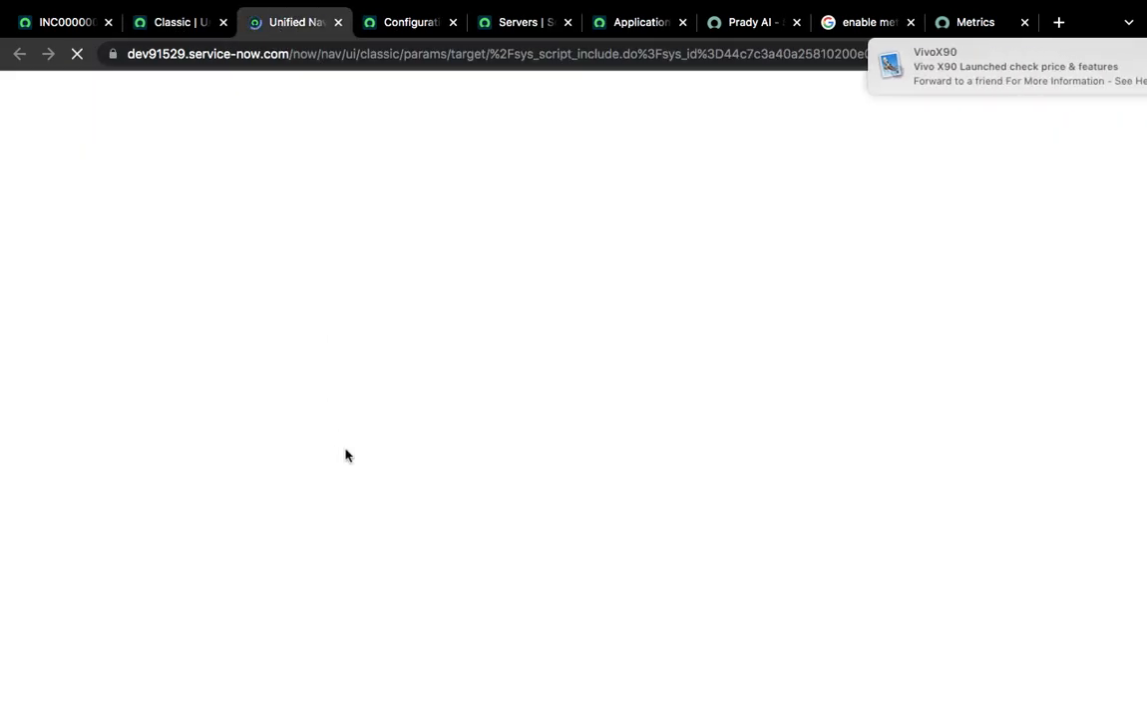
pyautogui.click(155, 22)
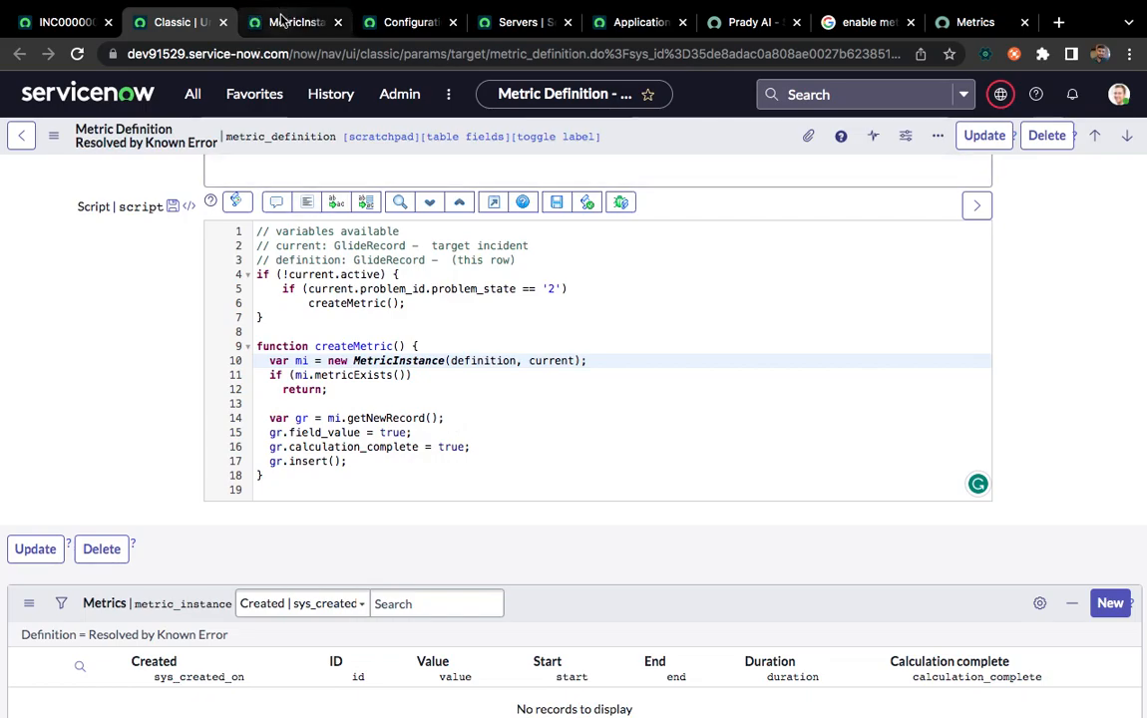
pyautogui.hotkey('ctrl', 'Tab')
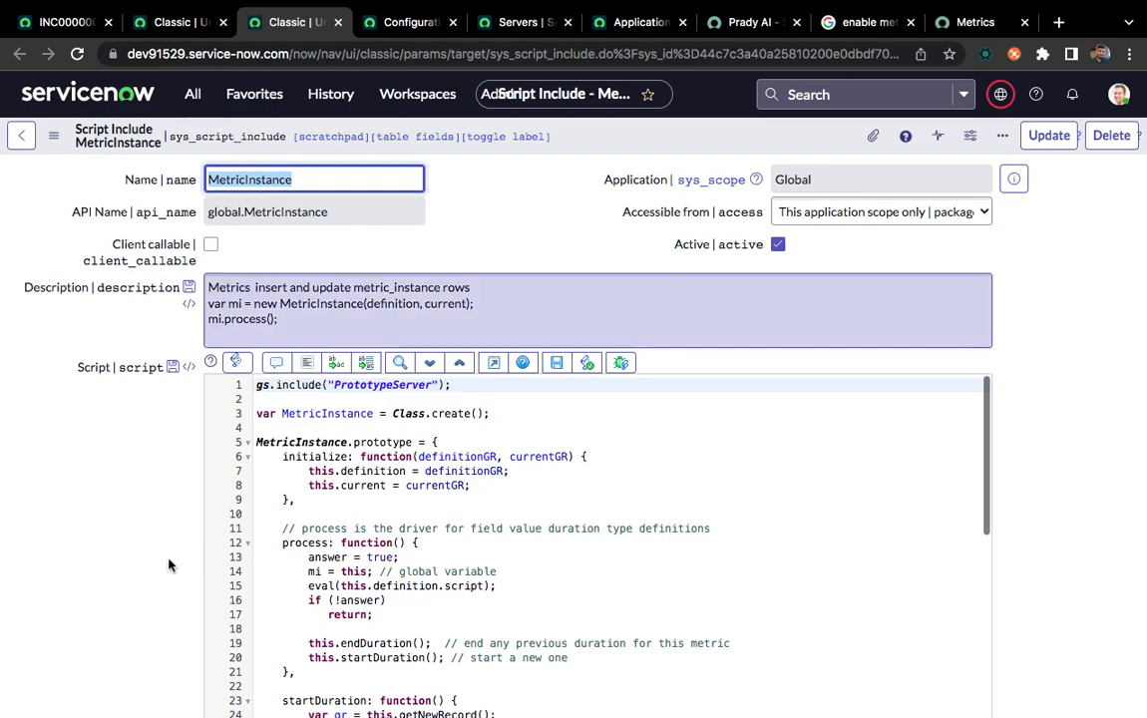
# Examine the MetricInstance script include, focusing on its getNewRecord and metricExists functions
pyautogui.scroll(-5, 168, 566)
pyautogui.scroll(-10, 401, 474)
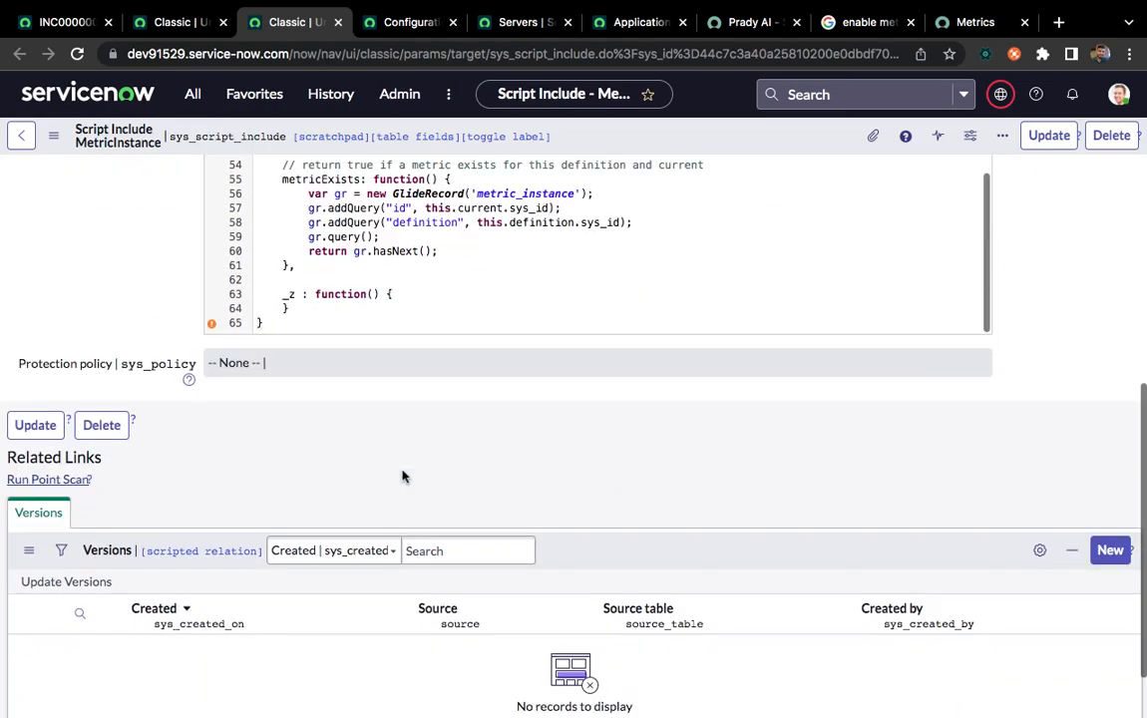
pyautogui.scroll(4, 402, 476)
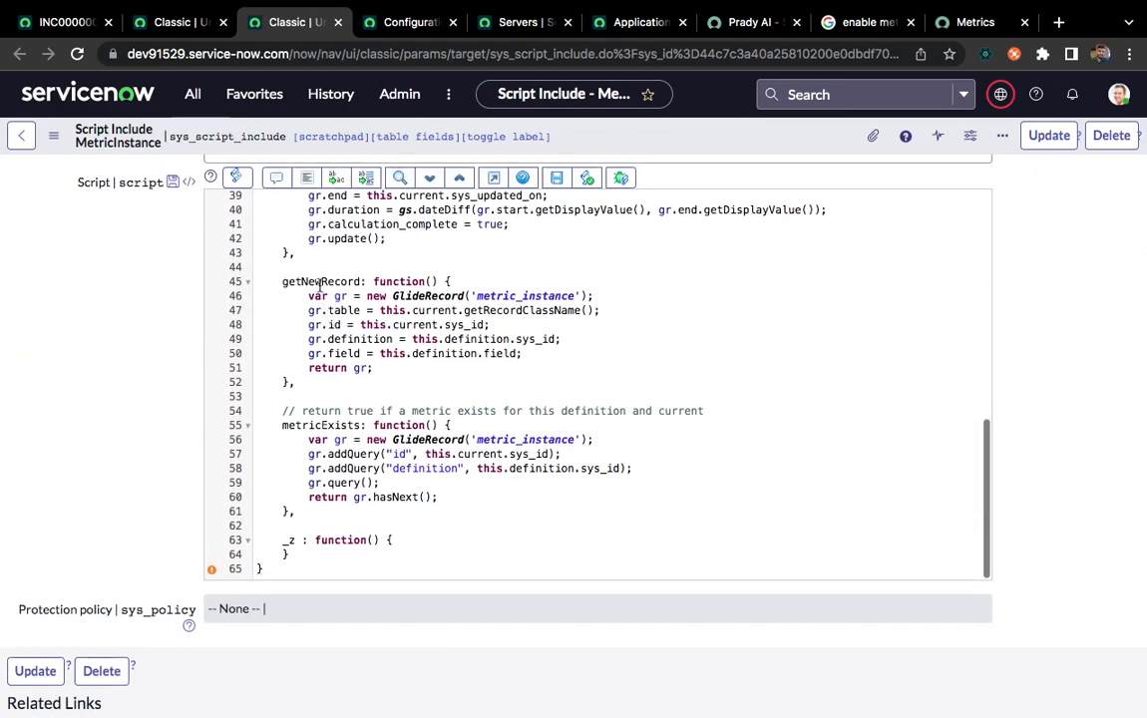
pyautogui.doubleClick(320, 282)
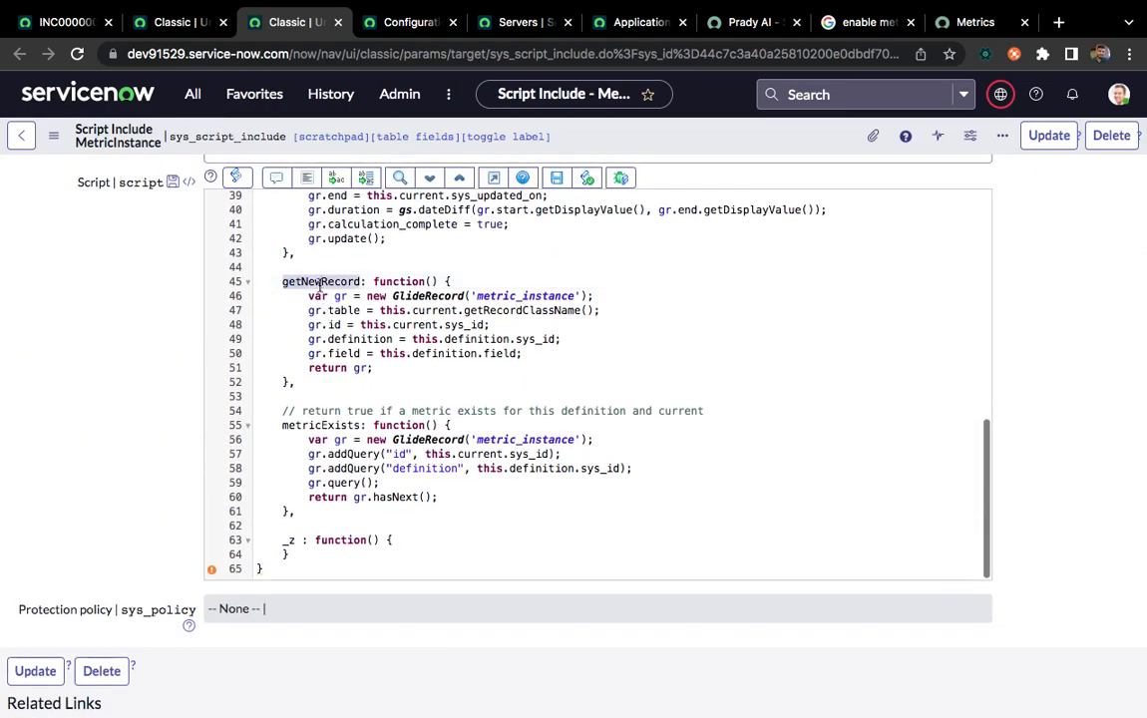
pyautogui.doubleClick(322, 425)
pyautogui.scroll(6, 436, 423)
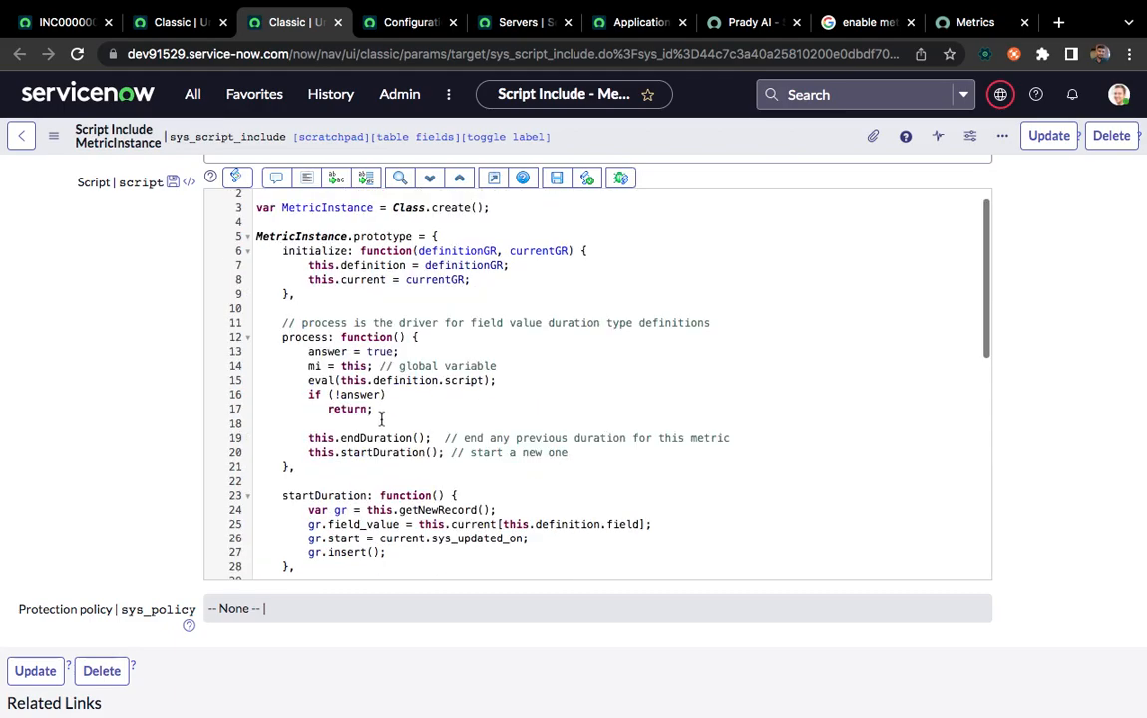
pyautogui.scroll(-5, 380, 419)
pyautogui.scroll(-2, 380, 419)
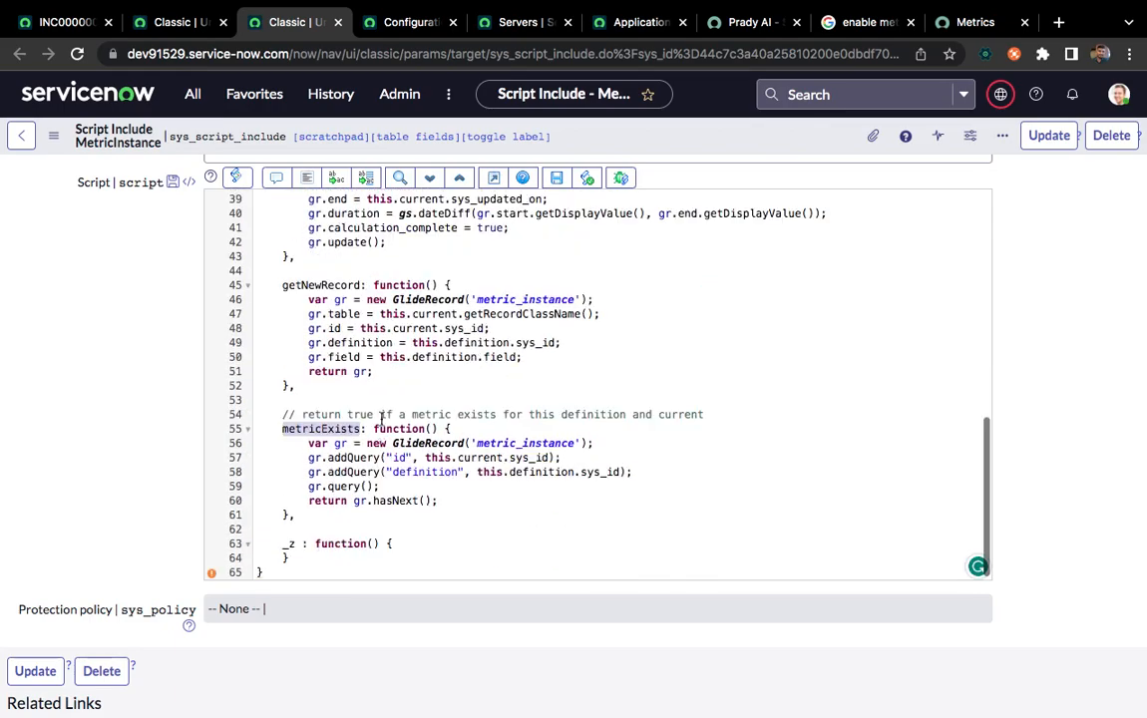
pyautogui.doubleClick(325, 286)
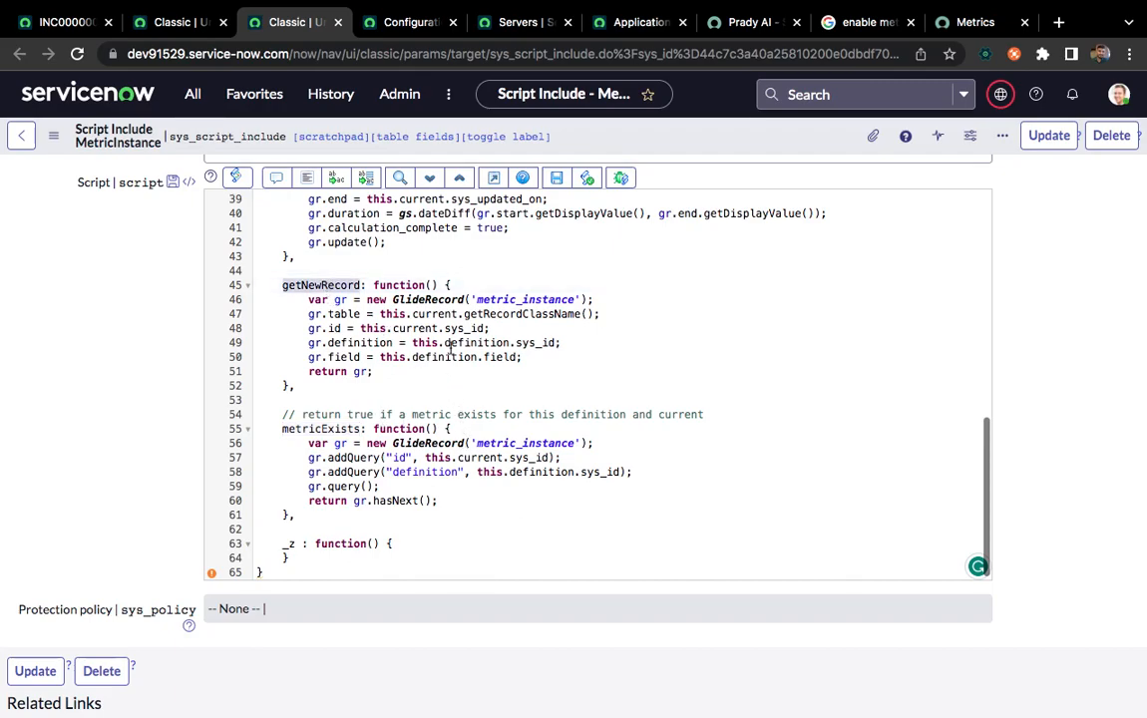
# Review the Resolved by Known Error metric definition's fields, script and related metrics against incident INC0000007
pyautogui.click(146, 30)
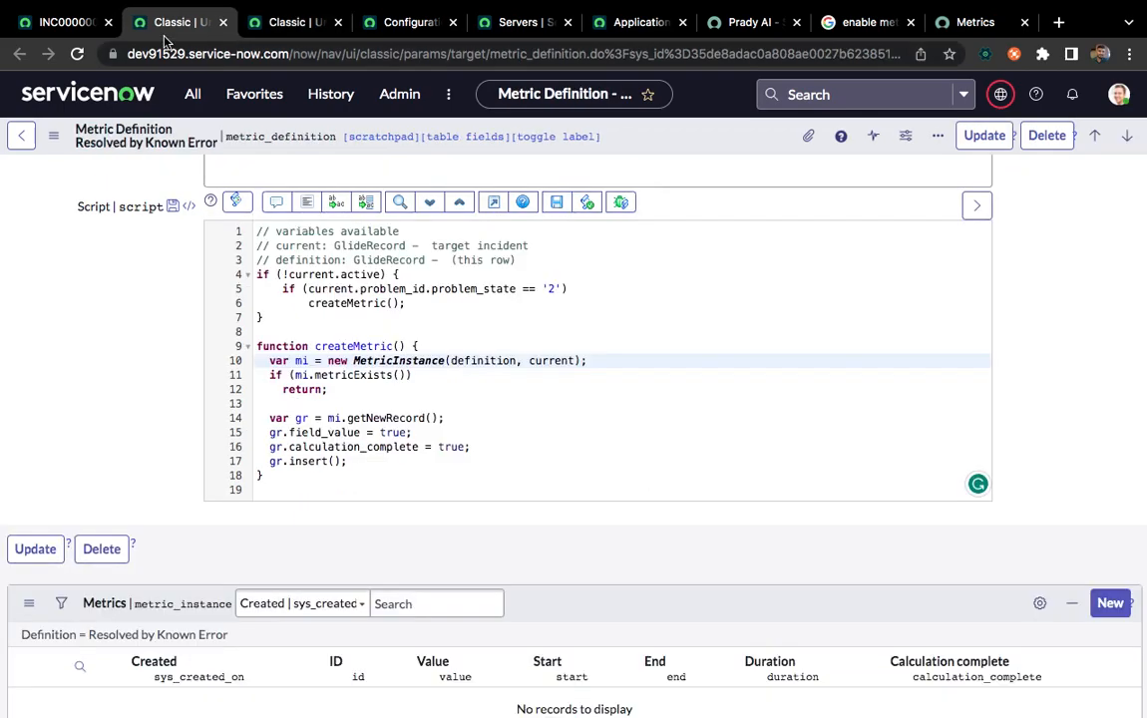
pyautogui.click(70, 22)
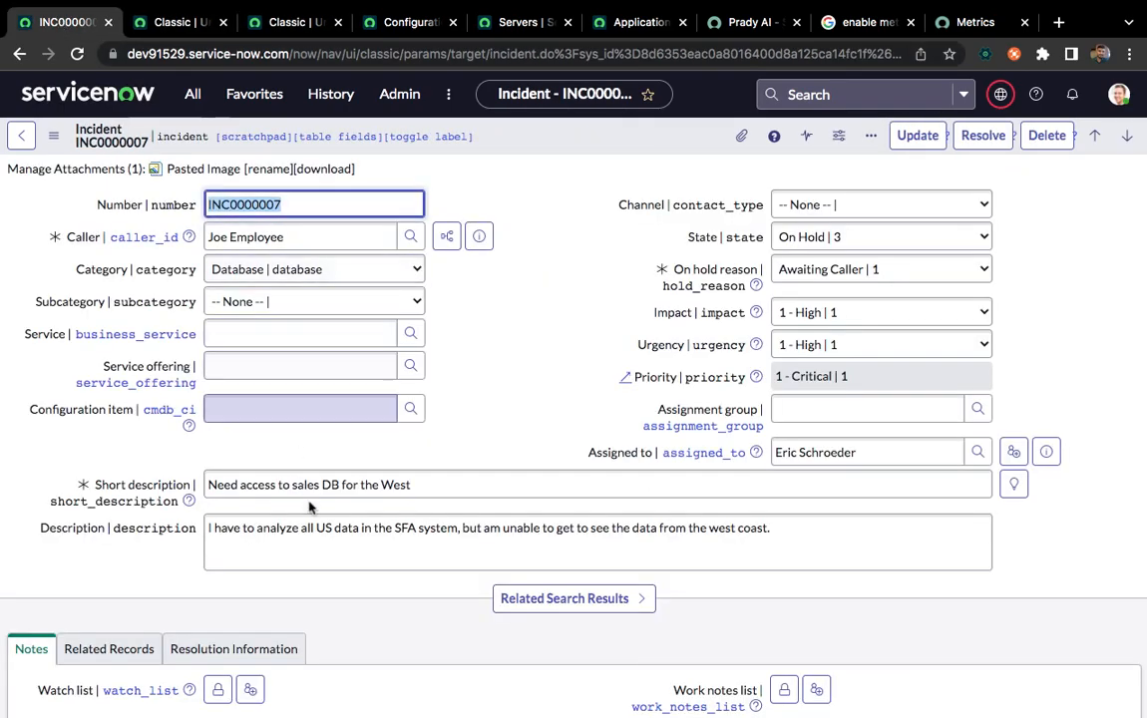
pyautogui.scroll(-3, 257, 262)
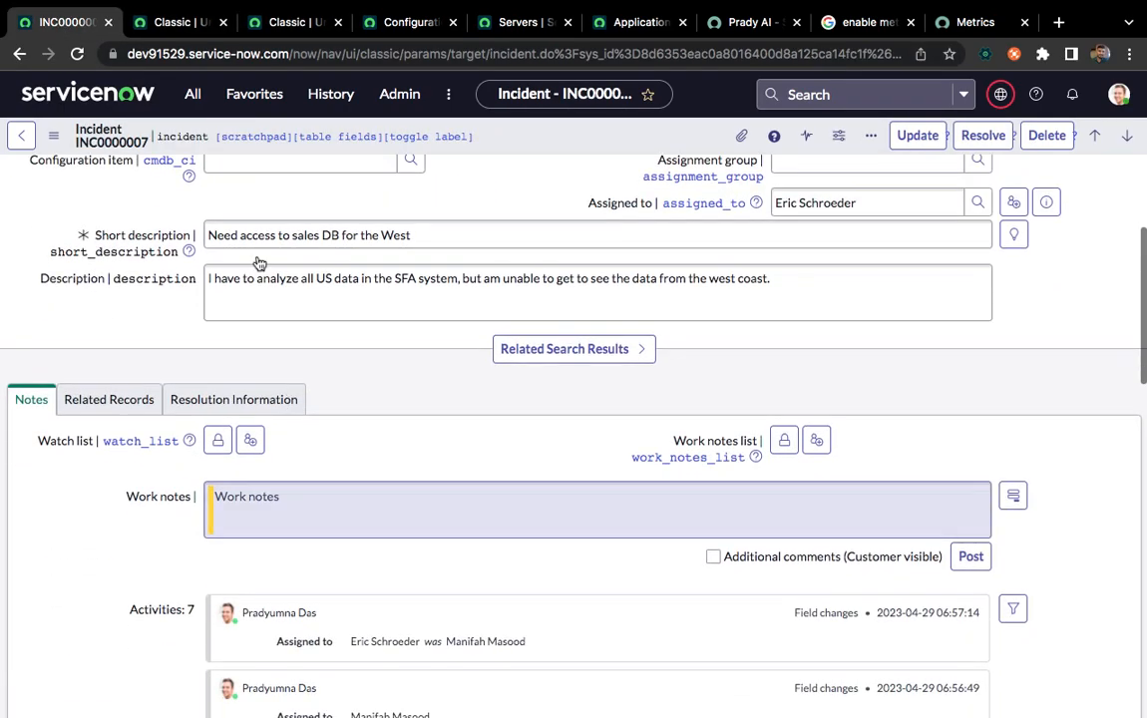
pyautogui.click(166, 22)
pyautogui.scroll(2, 175, 309)
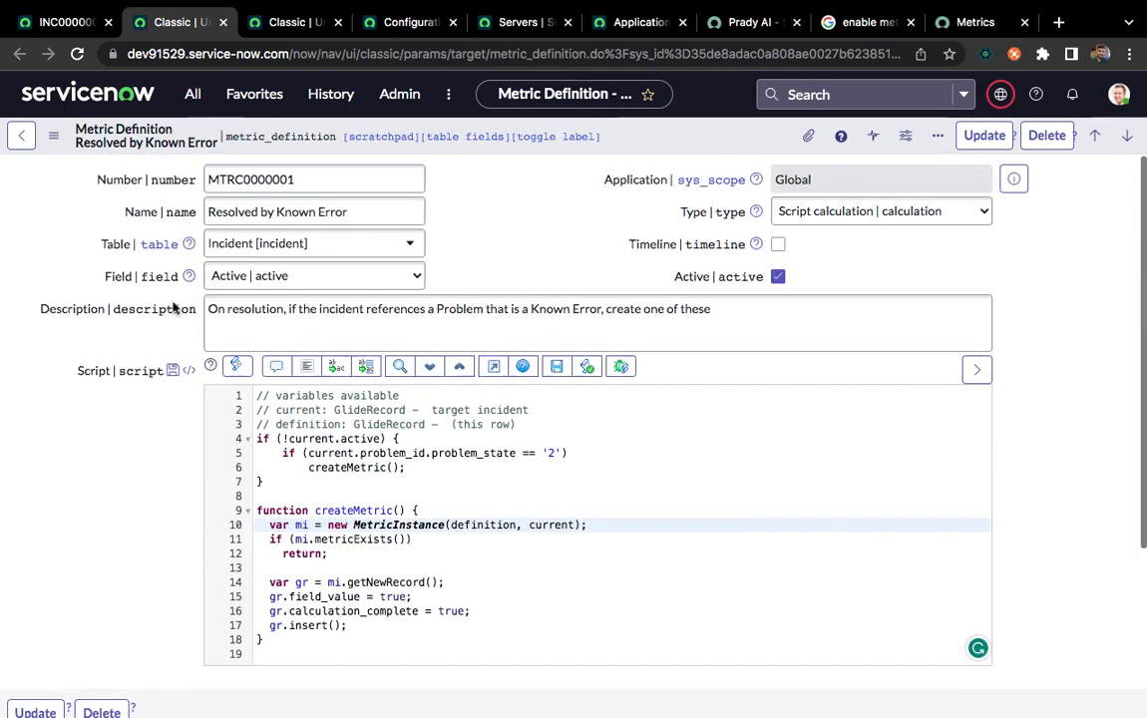
pyautogui.scroll(-5, 95, 443)
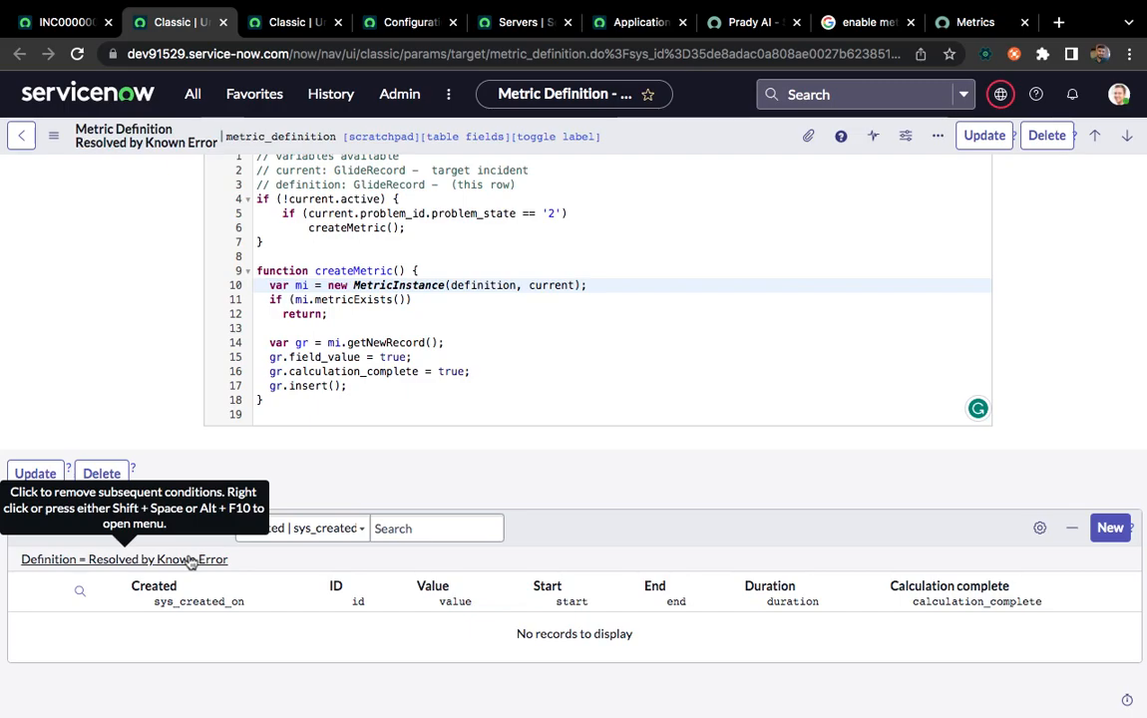
pyautogui.scroll(5, 165, 356)
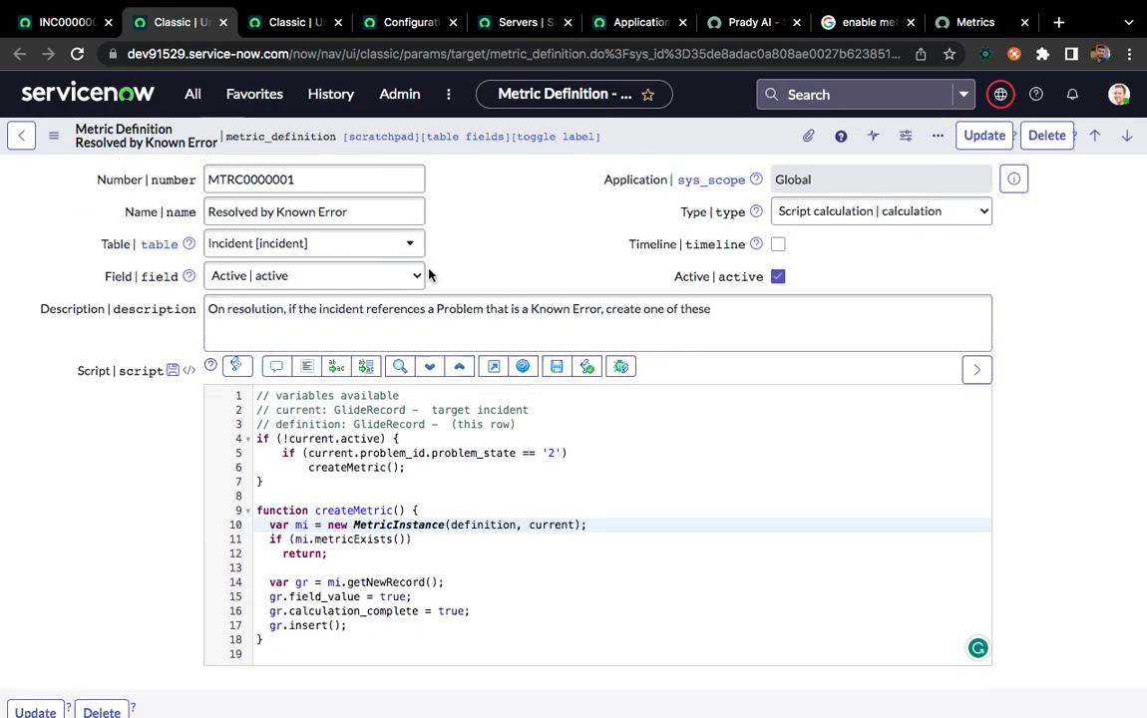
pyautogui.scroll(-3, 141, 467)
pyautogui.scroll(3, 140, 469)
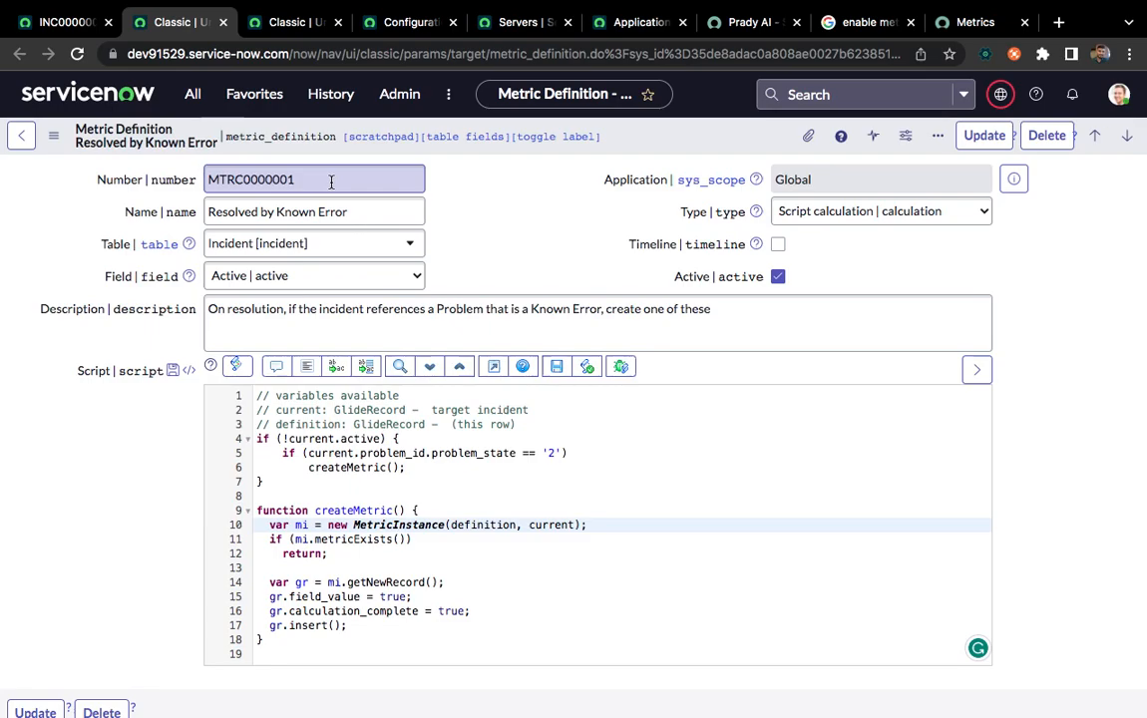
# Examine the script's !current.active block, including the problem state check and the createMetric call
pyautogui.click(278, 485)
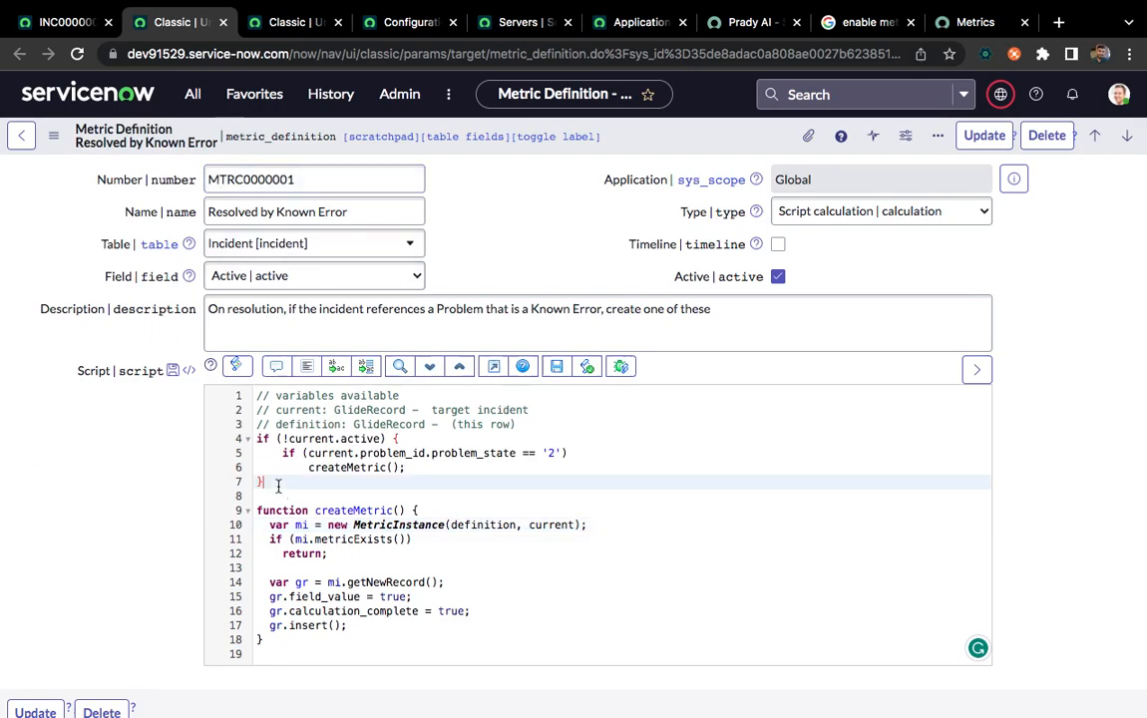
pyautogui.moveTo(256, 439); pyautogui.dragTo(263, 482)
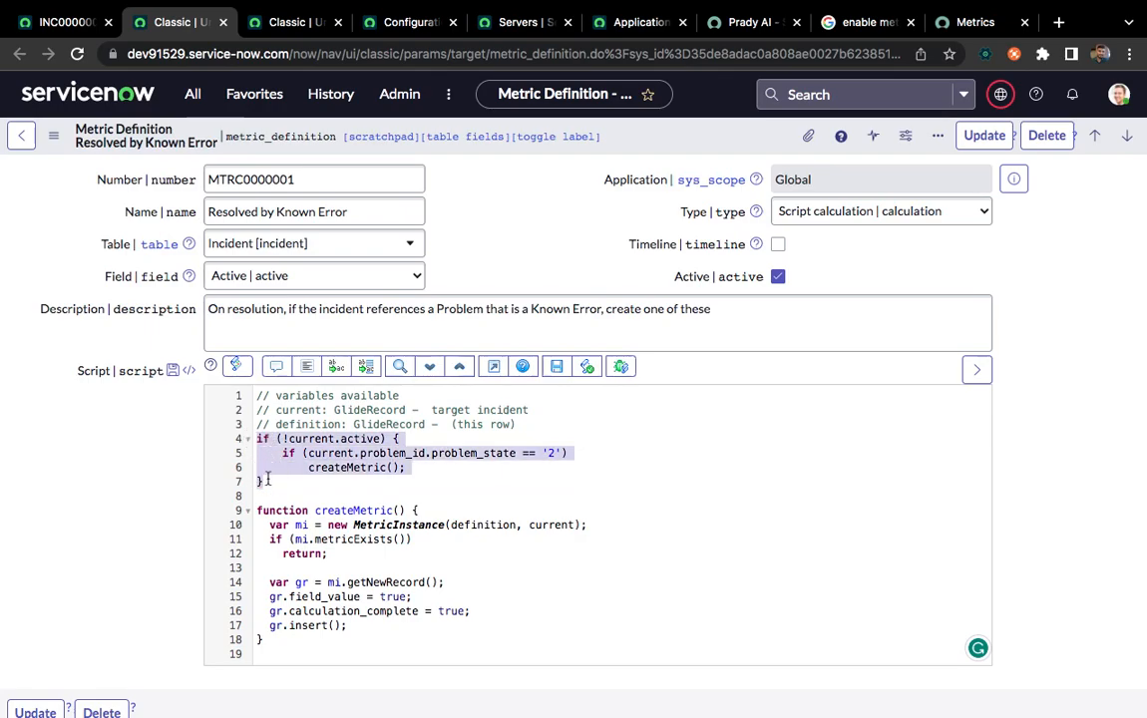
pyautogui.click(317, 453)
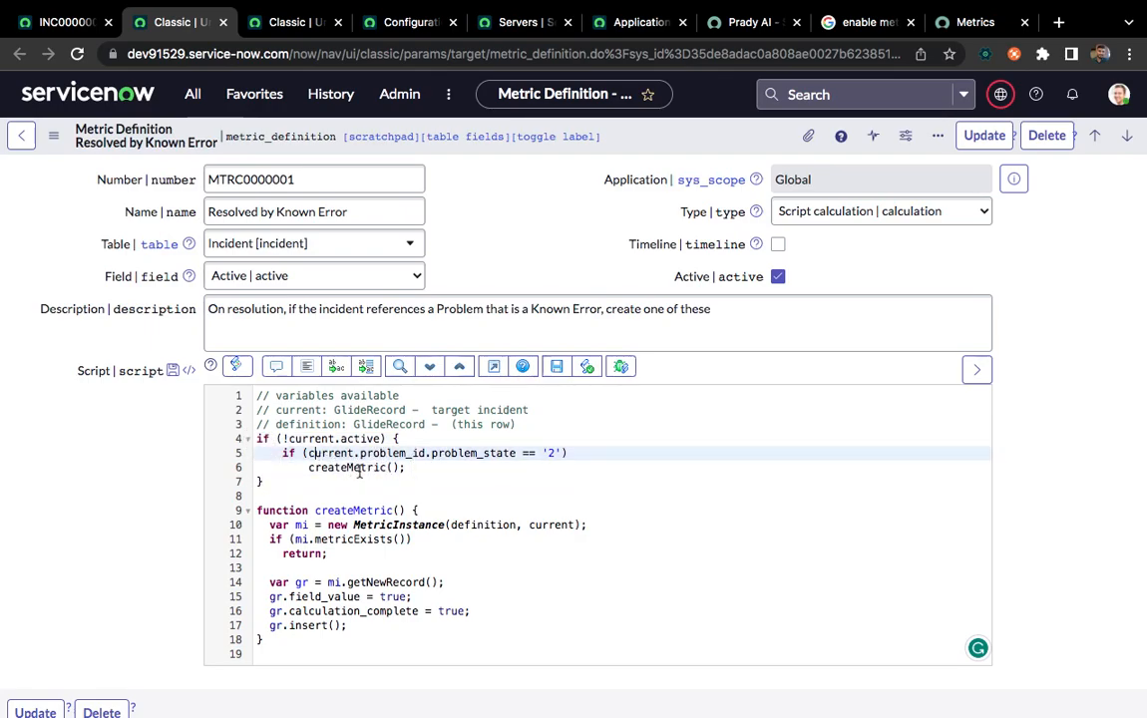
pyautogui.doubleClick(317, 465)
# Add an else branch with answer=false; after the !current.active block and auto-format the script
pyautogui.click(277, 484)
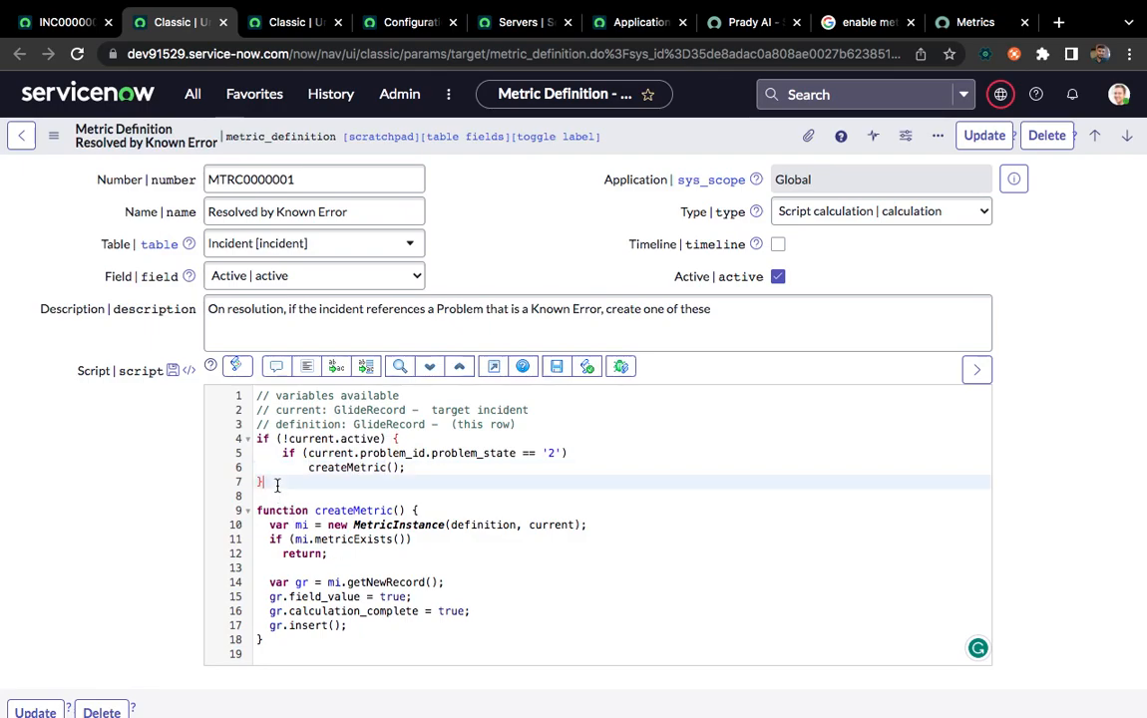
pyautogui.write('else{')
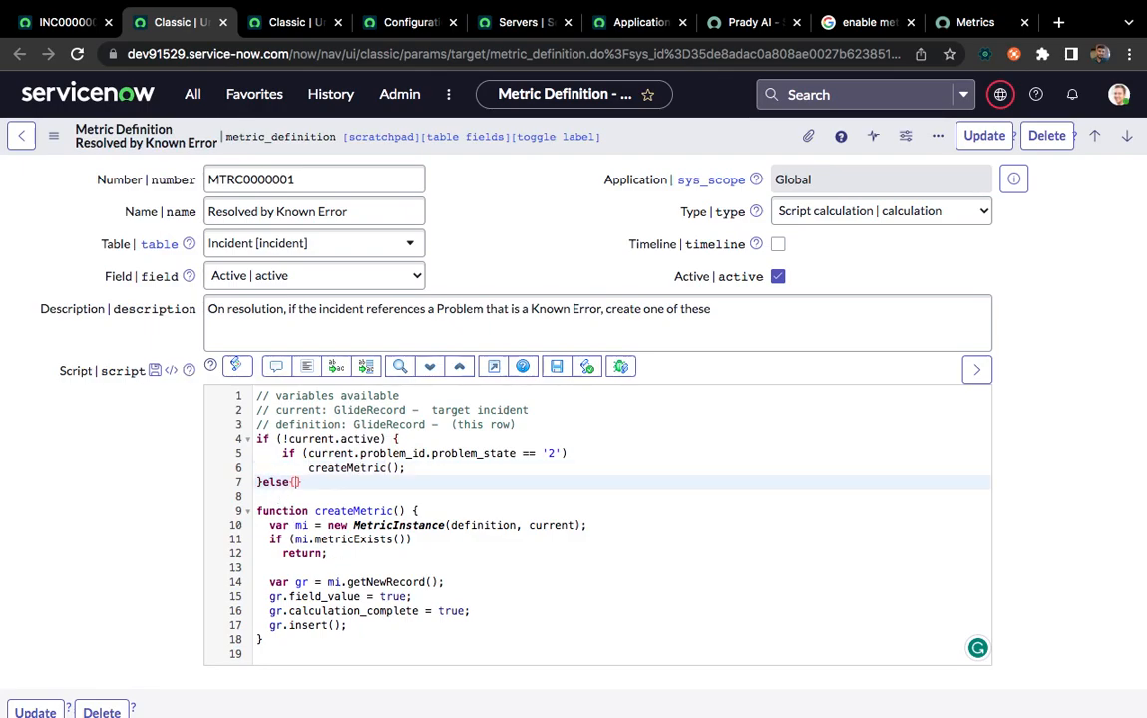
pyautogui.press('Return')
pyautogui.write('answer=false;')
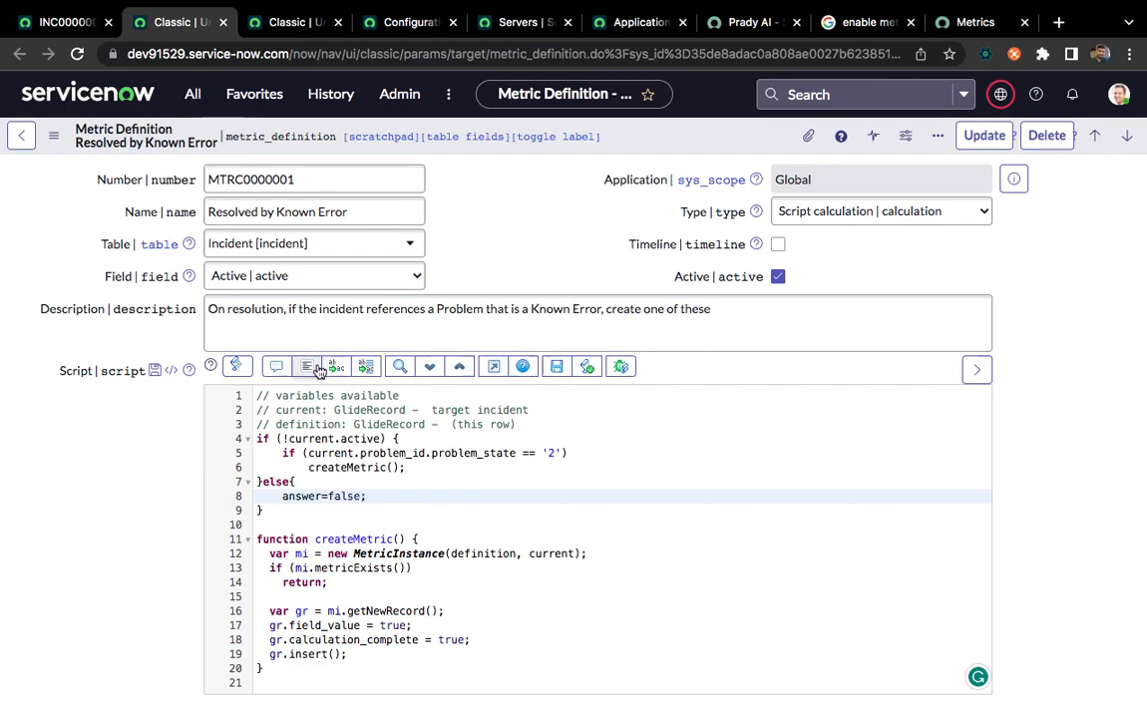
pyautogui.click(306, 366)
pyautogui.click(300, 482)
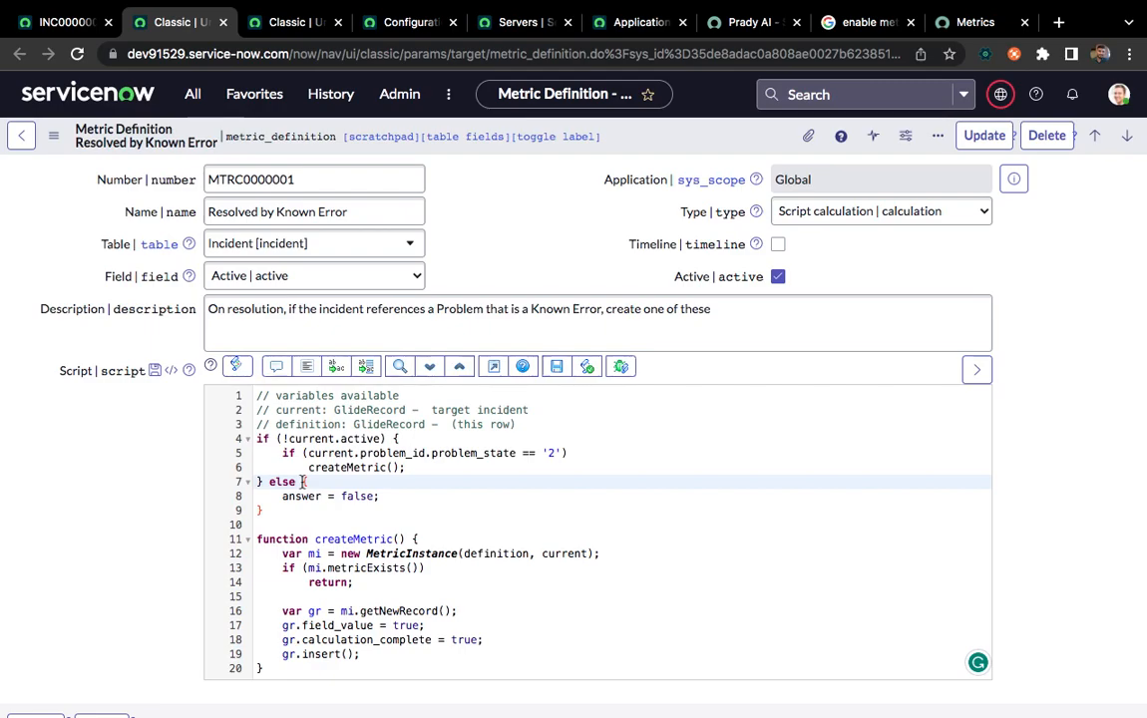
pyautogui.click(298, 511)
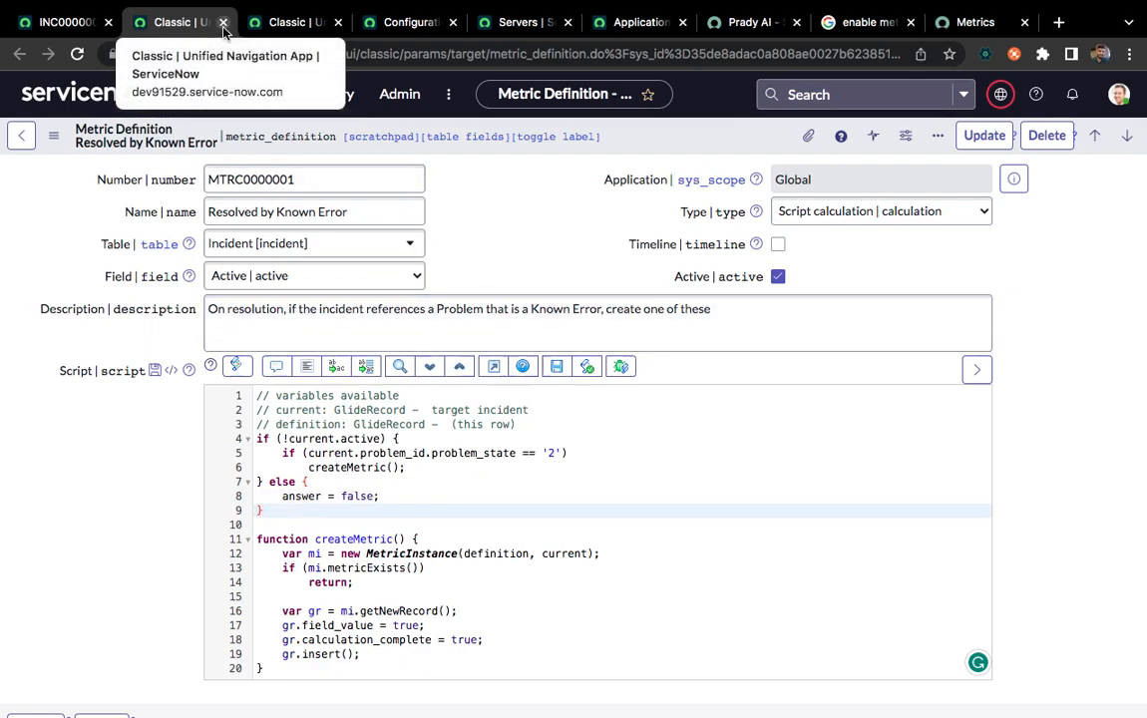
# Find the Metrics application by filtering the navigator for "metrics" and open its Business Rules list
pyautogui.click(76, 25)
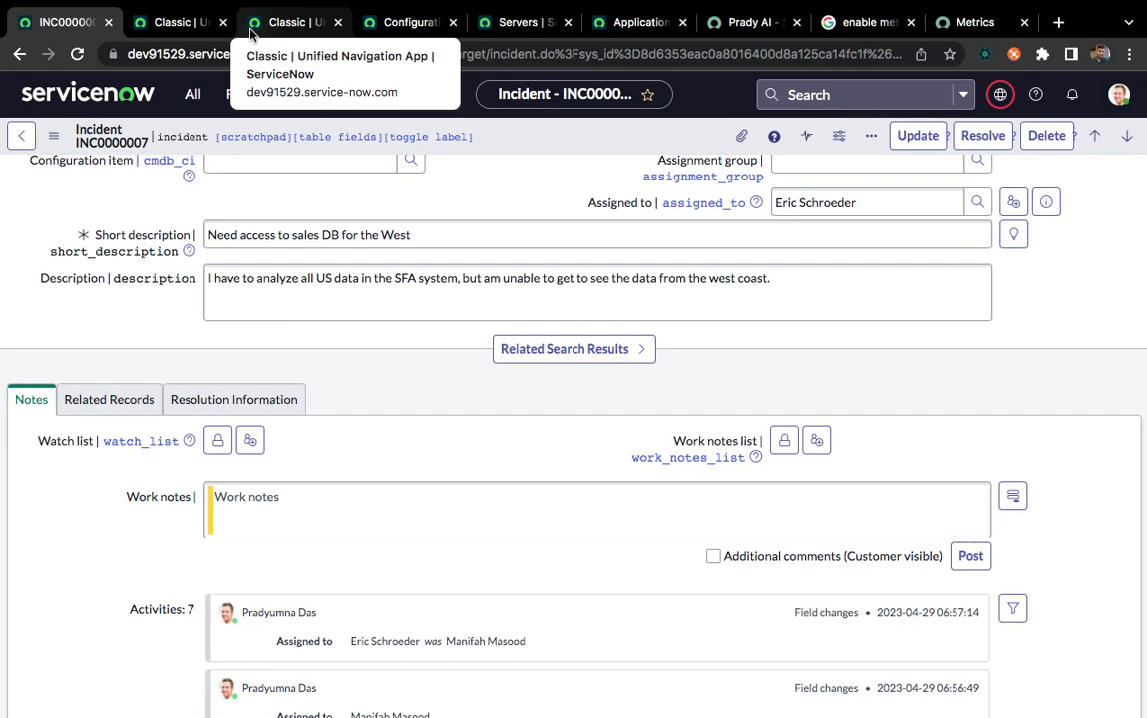
pyautogui.click(160, 22)
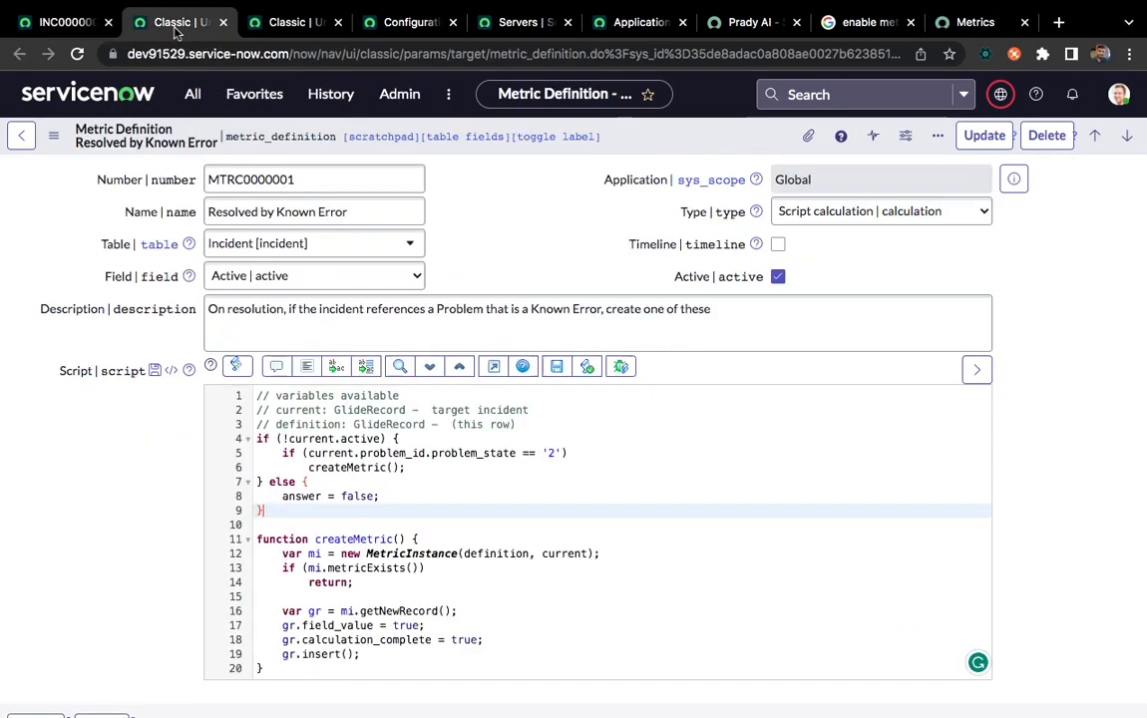
pyautogui.click(62, 22)
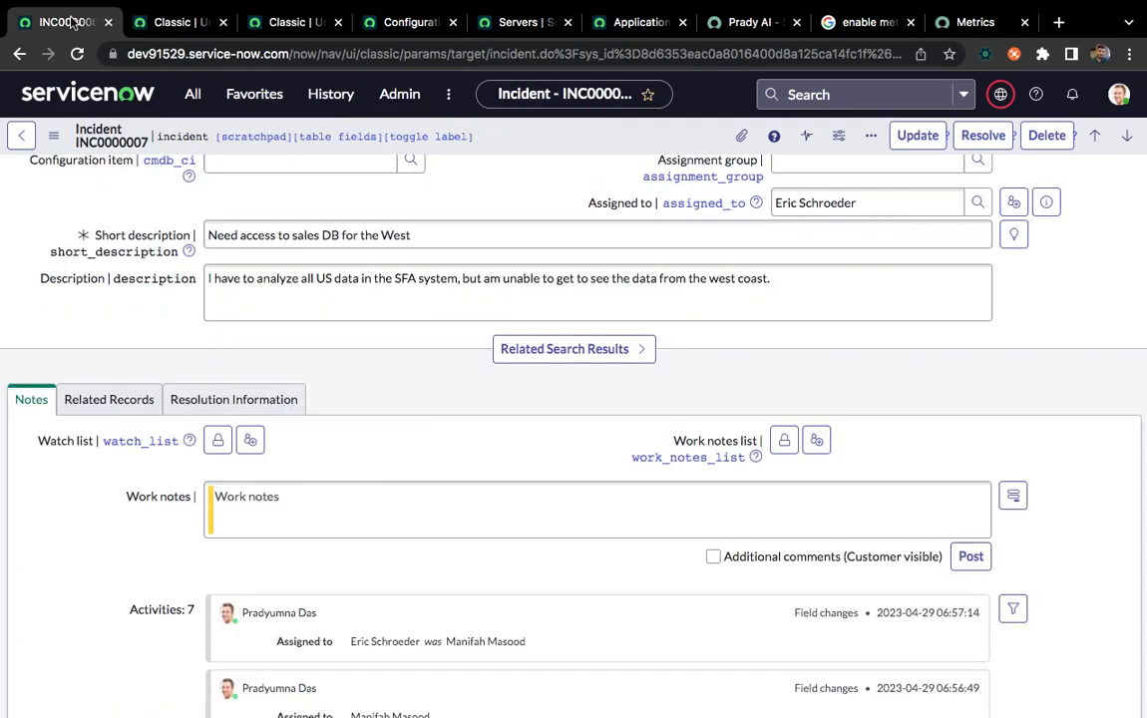
pyautogui.click(194, 99)
pyautogui.write('metric')
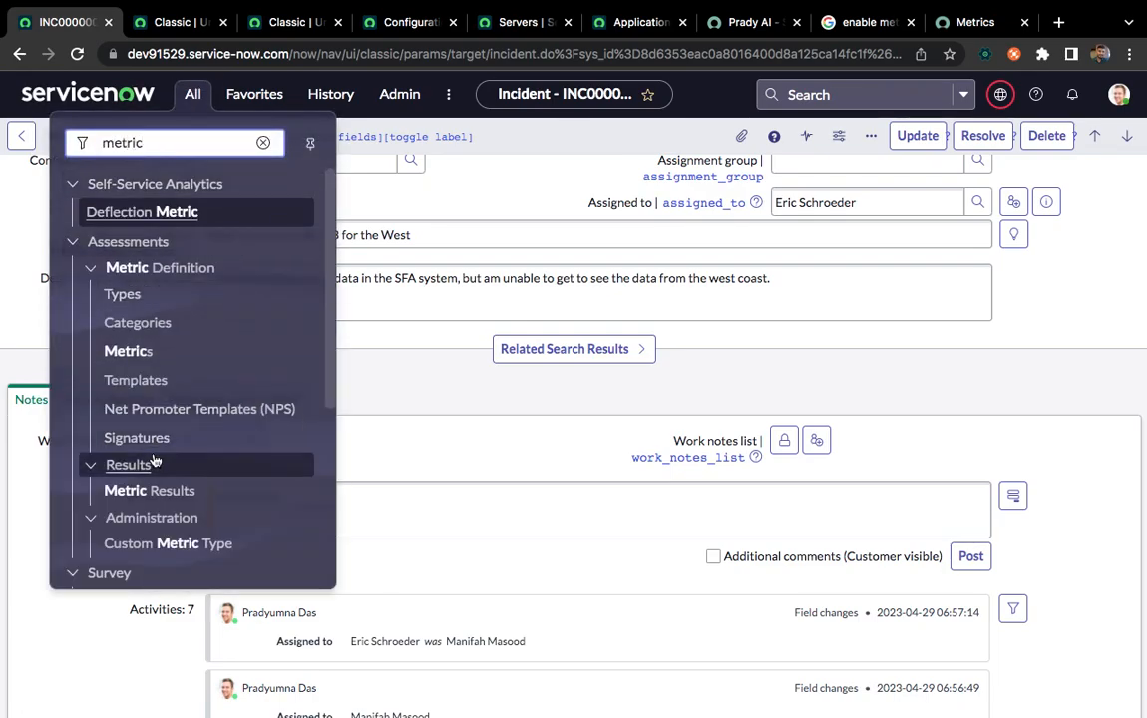
pyautogui.scroll(-2, 149, 464)
pyautogui.write('s')
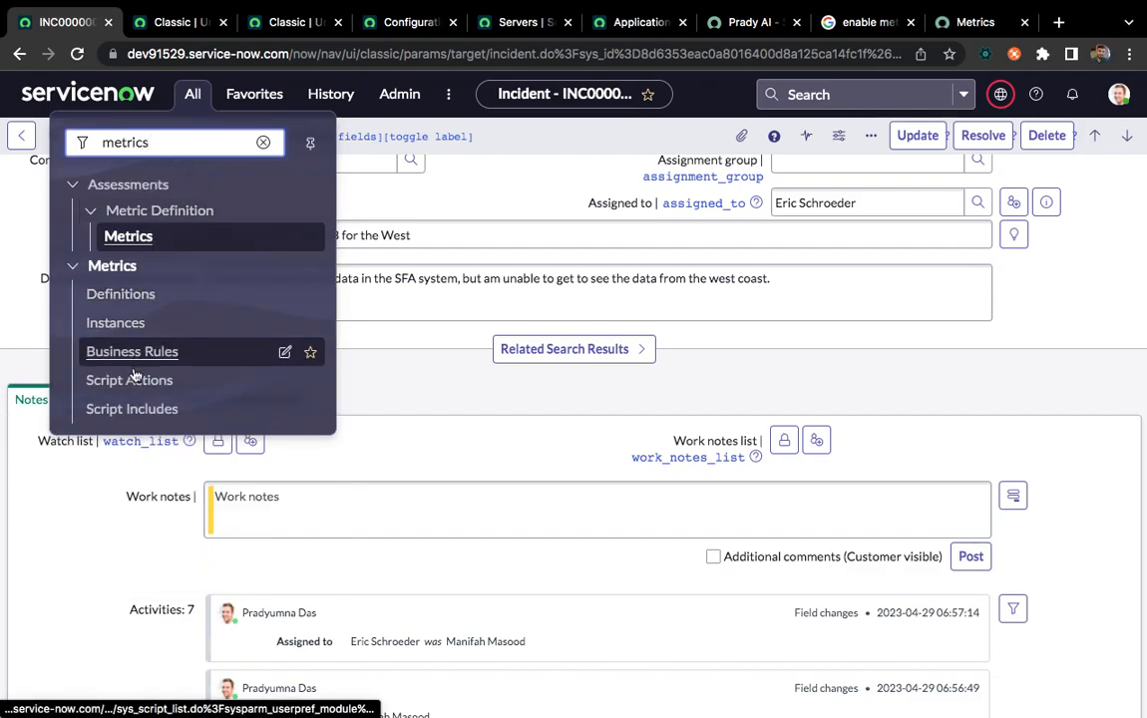
pyautogui.click(129, 354)
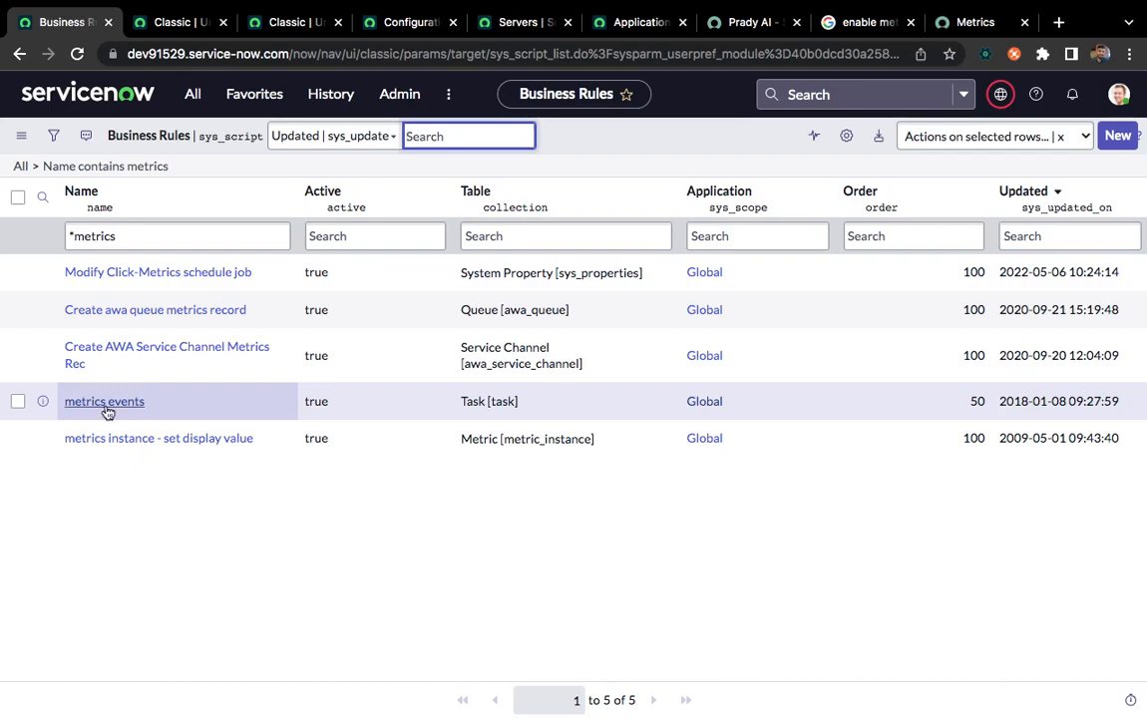
# Open the metrics events business rule and examine its table and the conditions under which it runs
pyautogui.click(115, 404)
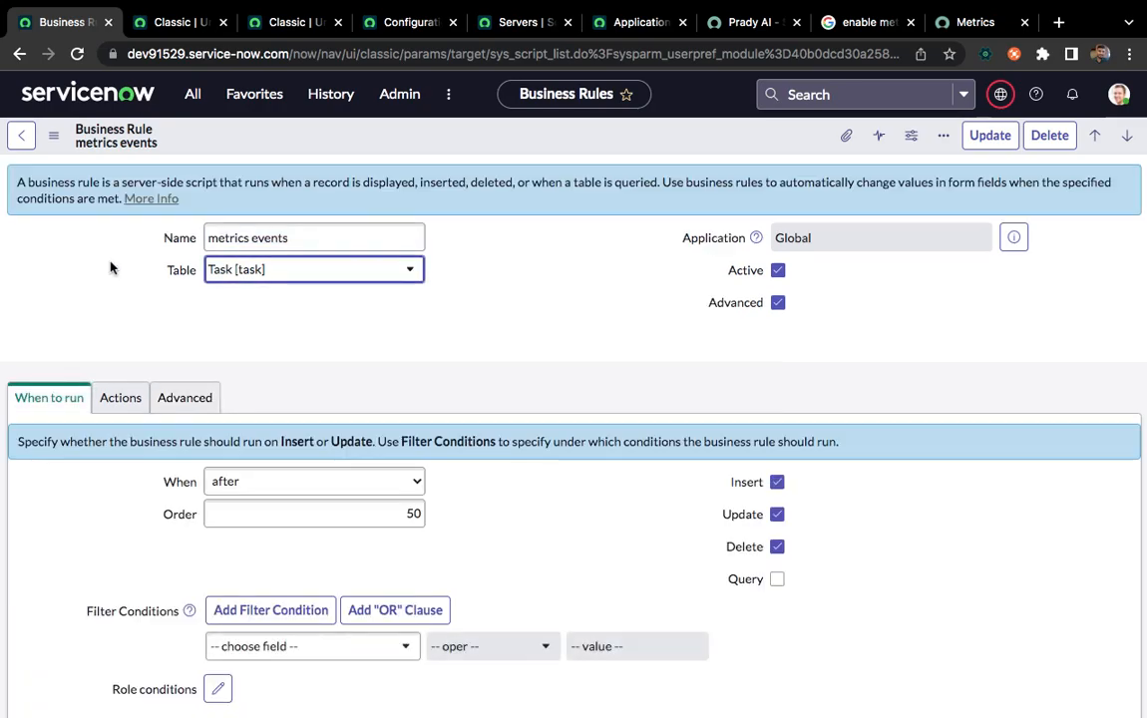
pyautogui.scroll(-2, 98, 598)
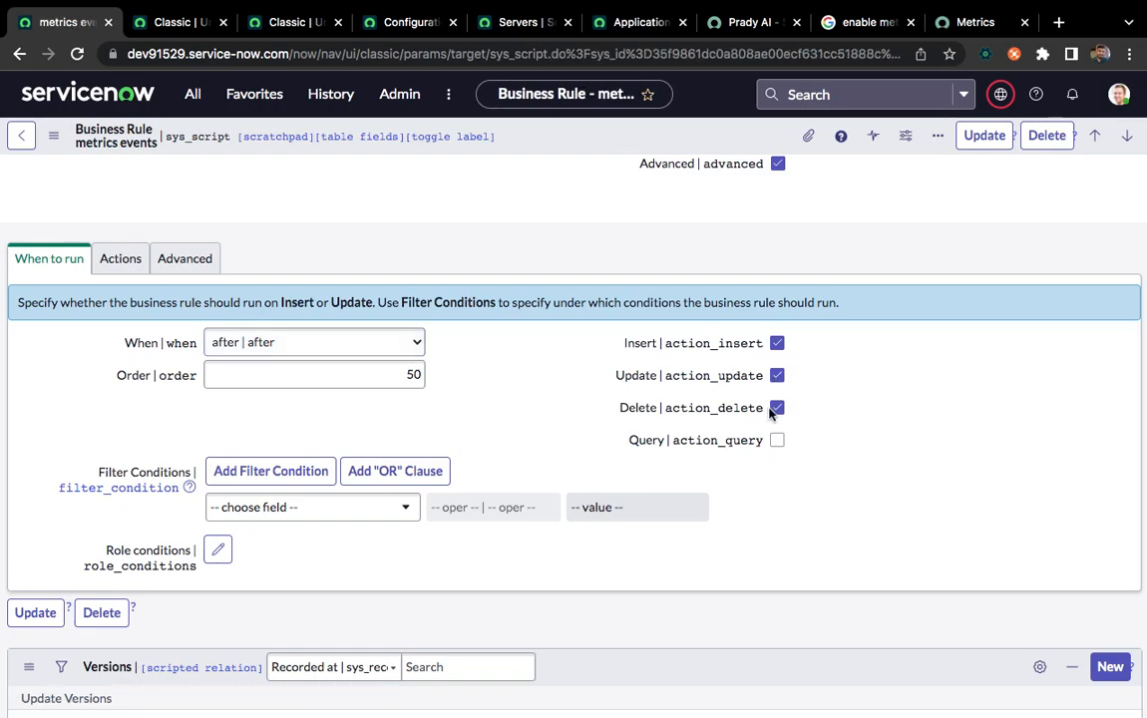
pyautogui.scroll(2, 469, 413)
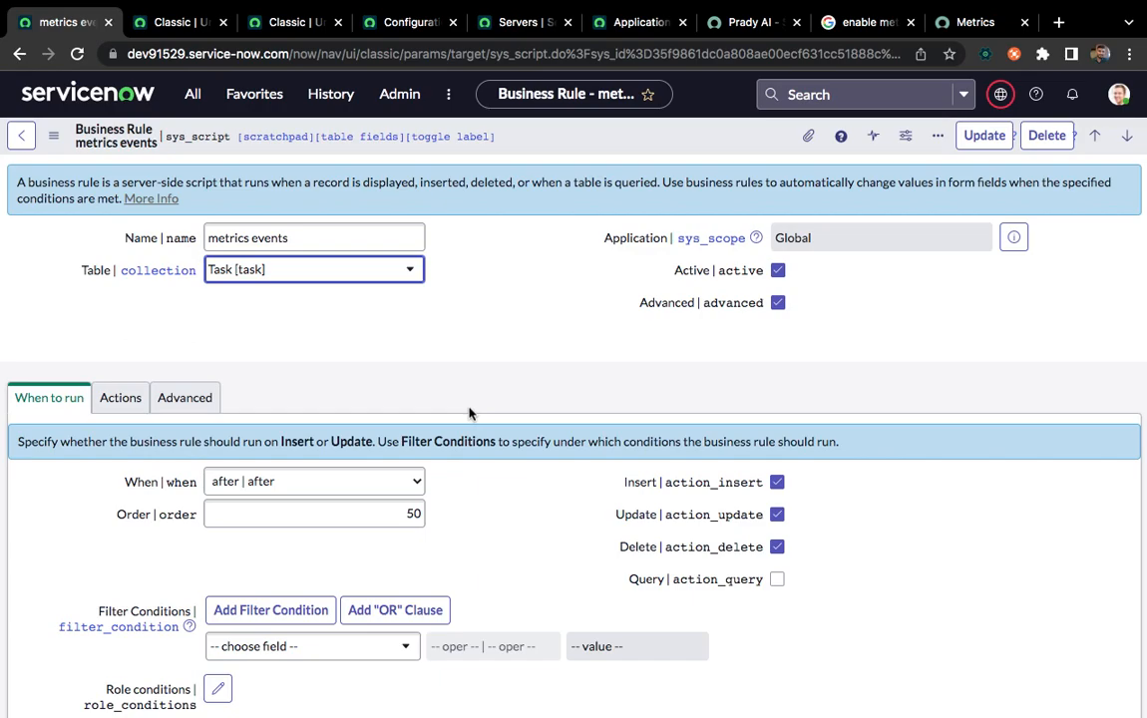
# Check the beginning of the MetricInstance script include's code and close that record's browser tab
pyautogui.click(262, 26)
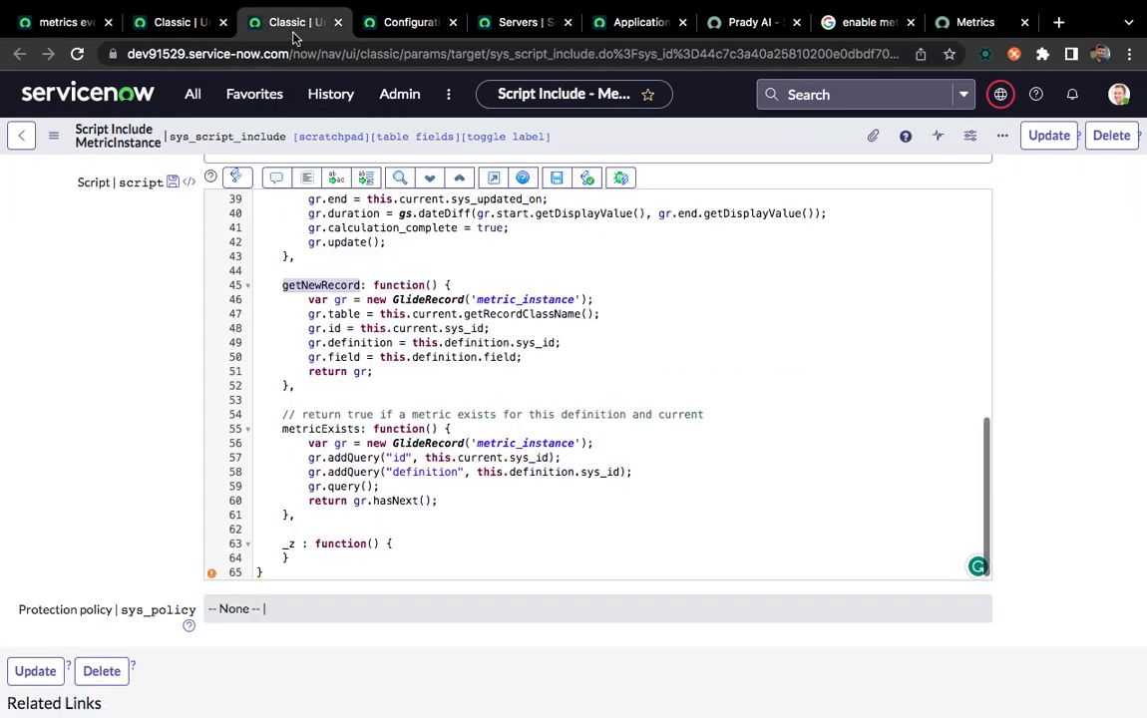
pyautogui.scroll(10, 249, 409)
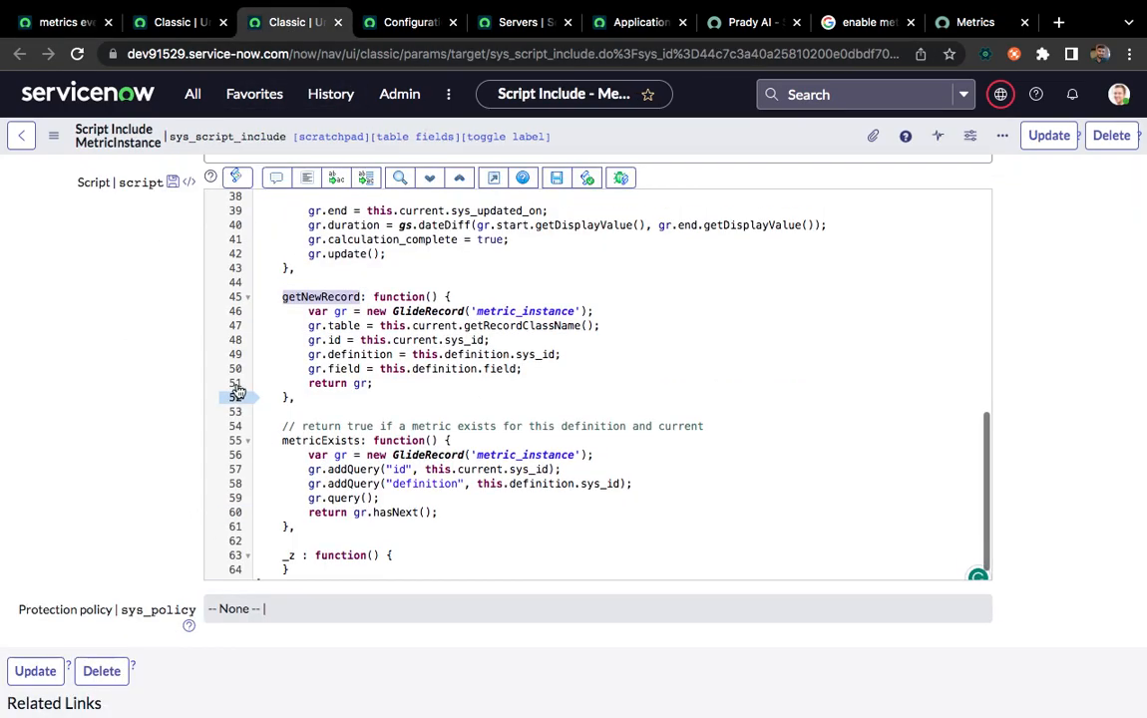
pyautogui.click(337, 24)
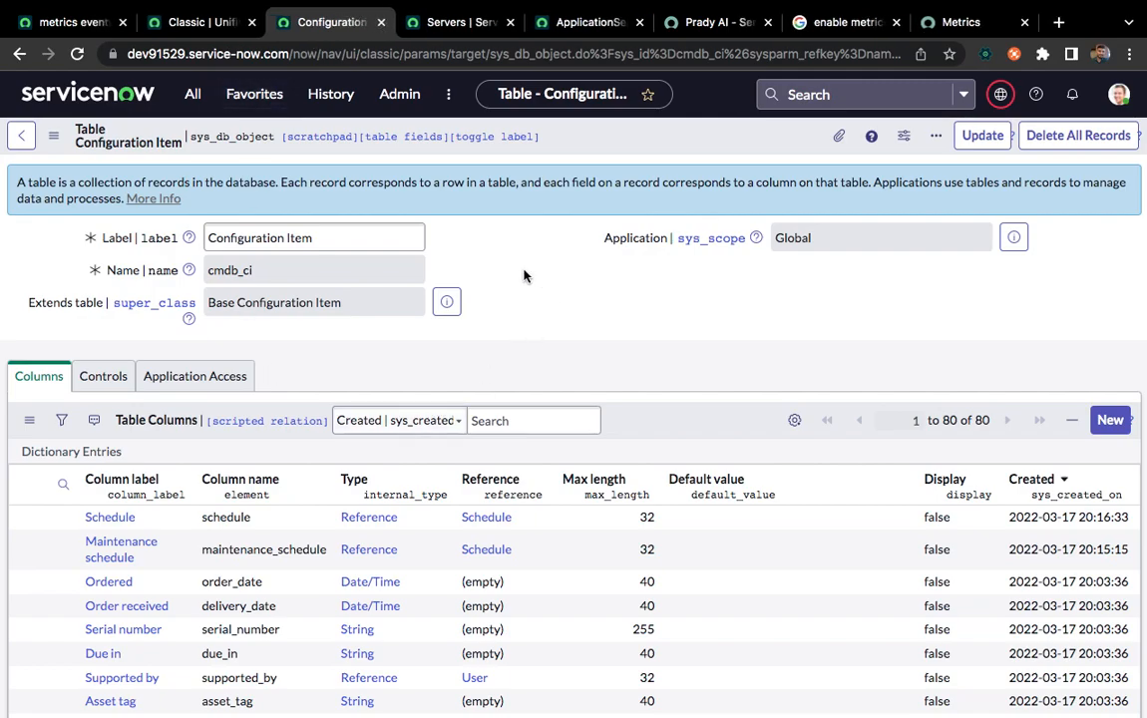
# Check the Configuration Item table's name and preview the table that it extends
pyautogui.click(449, 22)
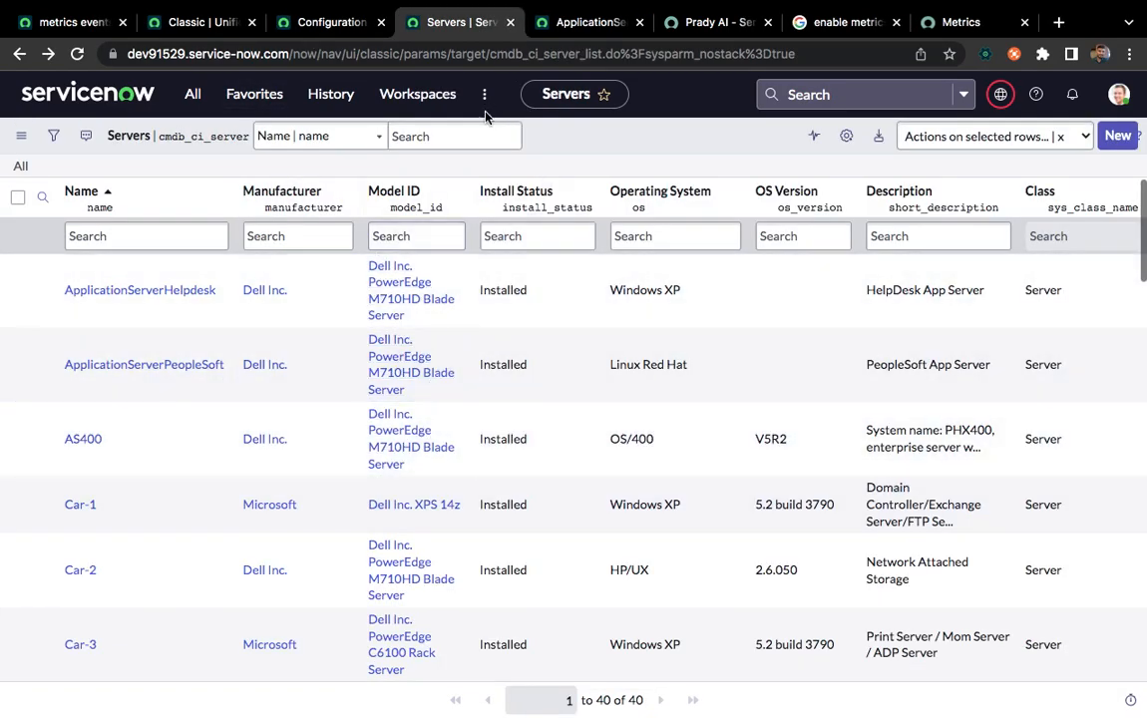
pyautogui.click(329, 24)
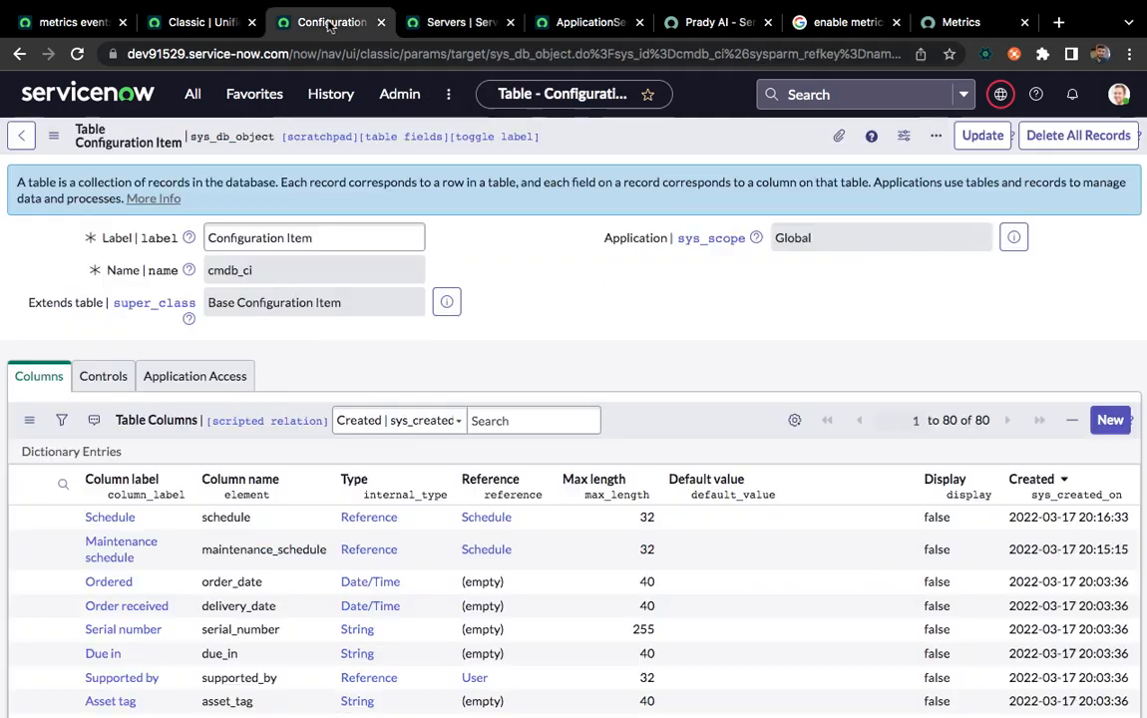
pyautogui.doubleClick(277, 278)
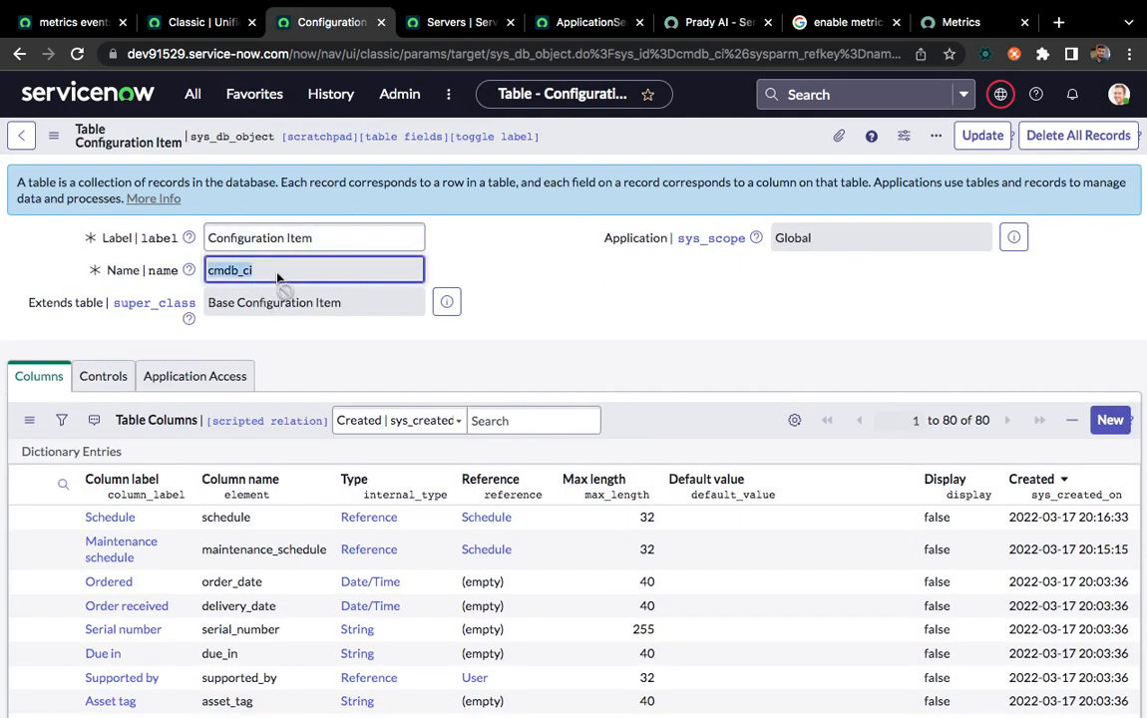
pyautogui.click(446, 307)
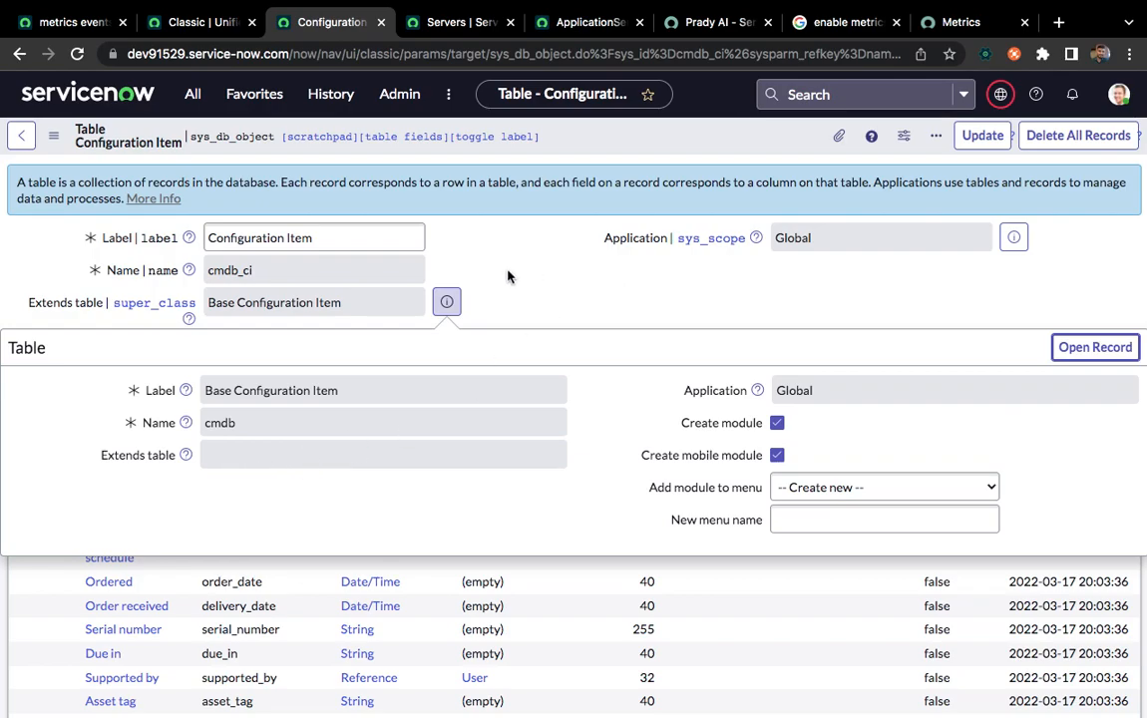
pyautogui.press('Escape')
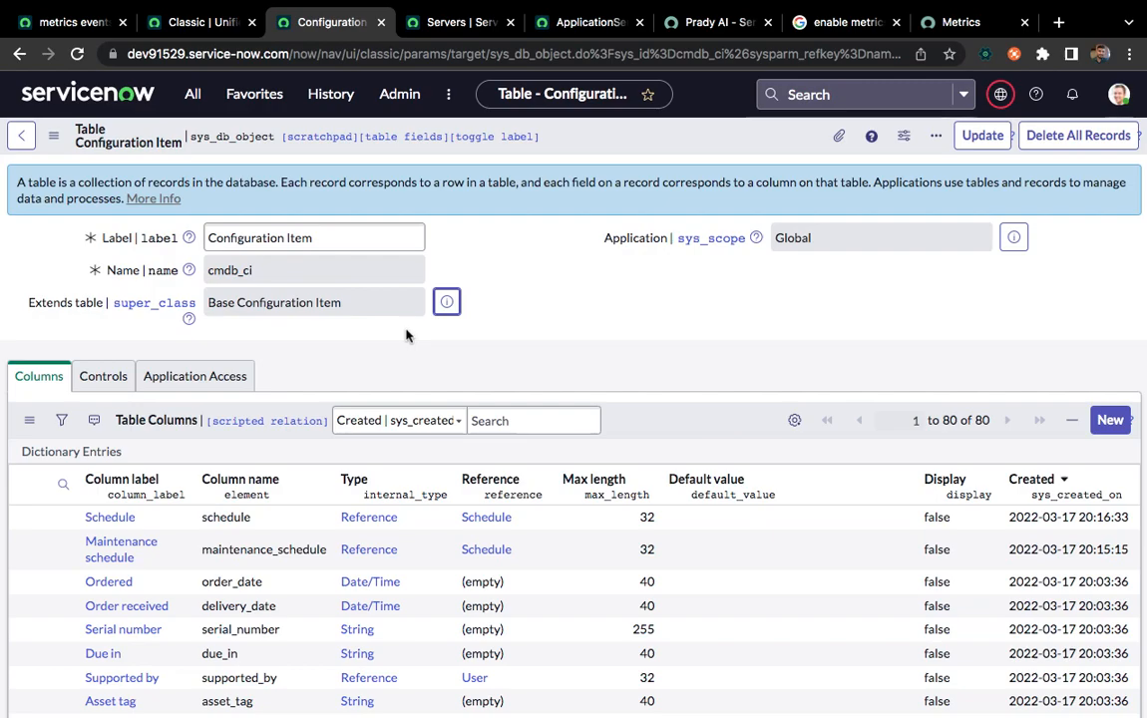
# Compare the Servers list with the Resolved by Known Error metric definition and return to the Servers list
pyautogui.click(449, 30)
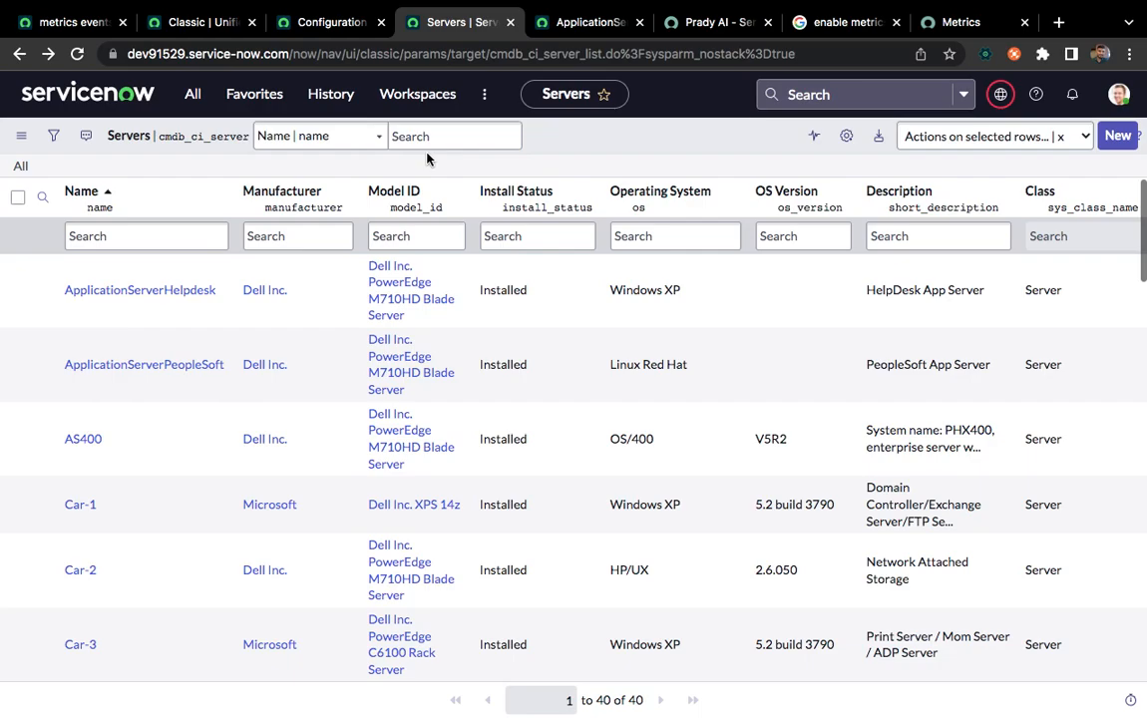
pyautogui.click(184, 22)
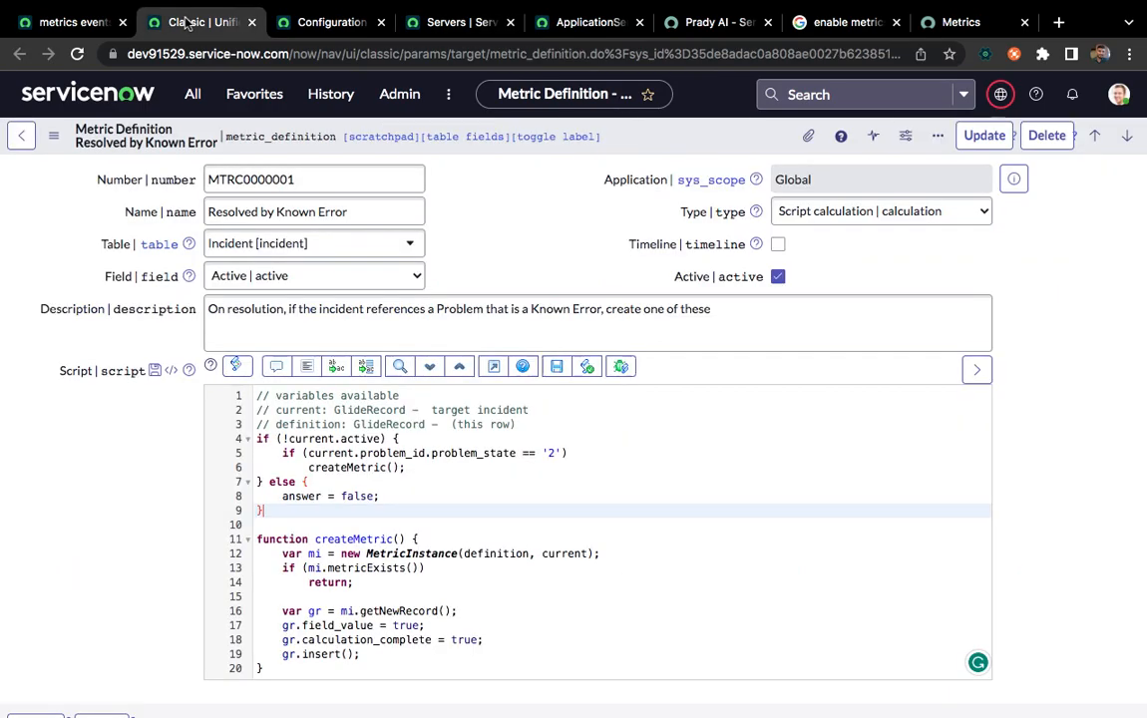
pyautogui.click(439, 22)
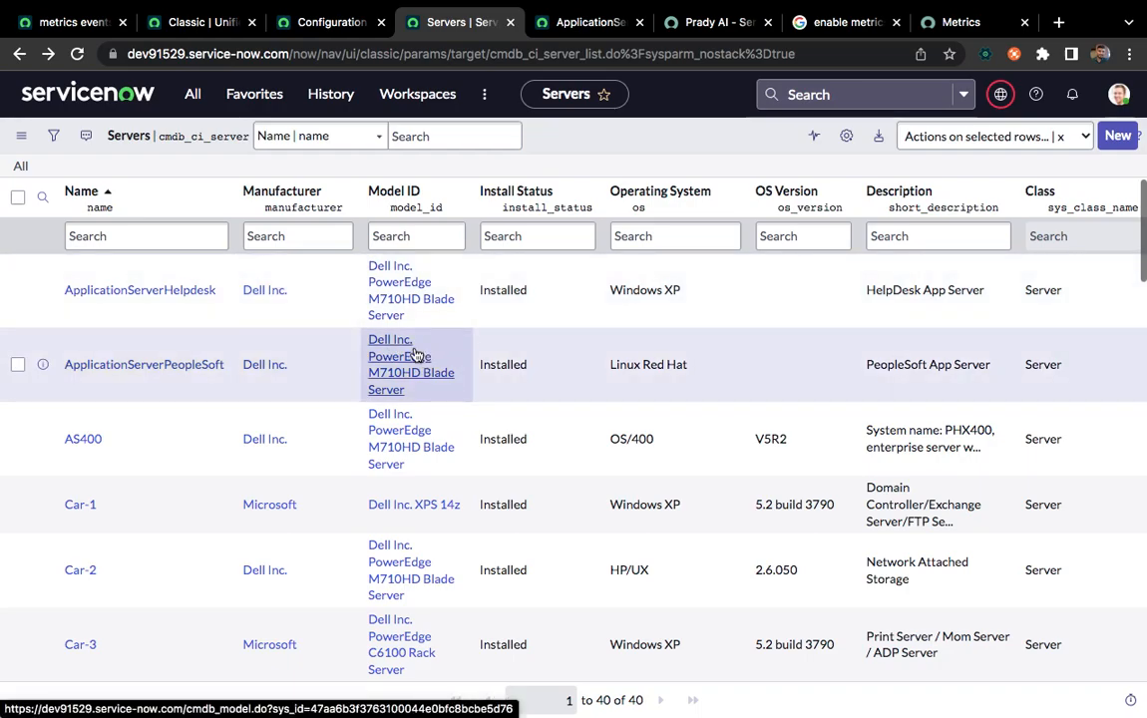
# Return to the metrics events business rule and change its name to "metrics events - For CMDB Server"
pyautogui.click(182, 33)
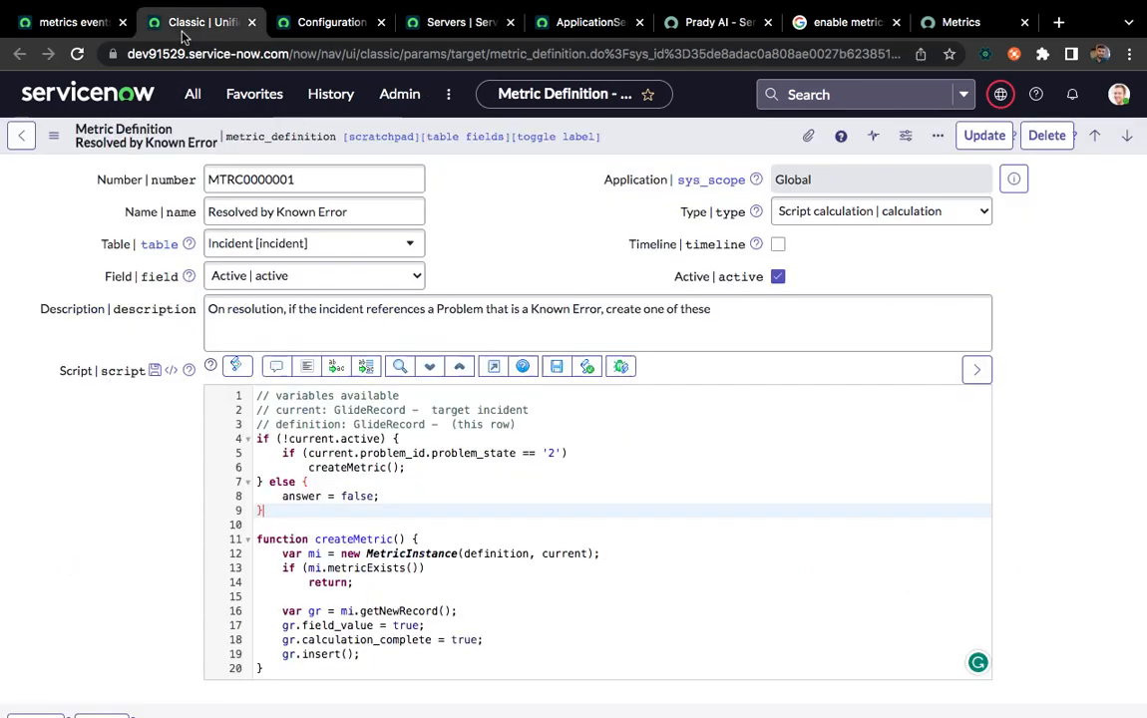
pyautogui.click(40, 20)
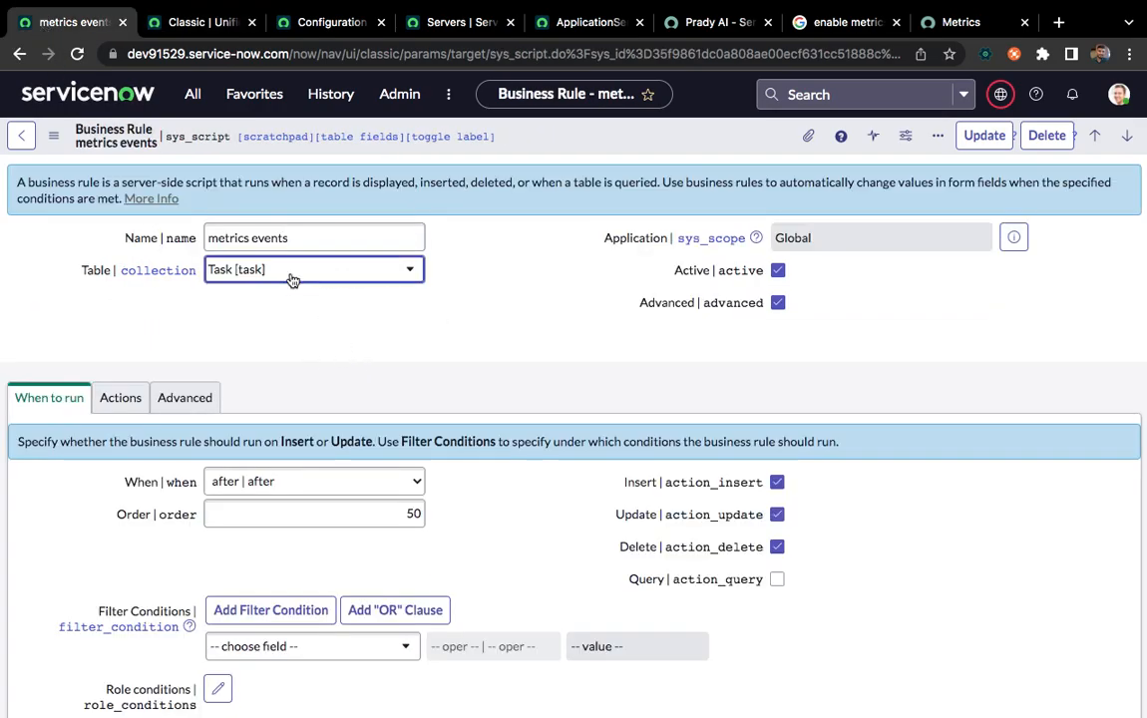
pyautogui.click(304, 237)
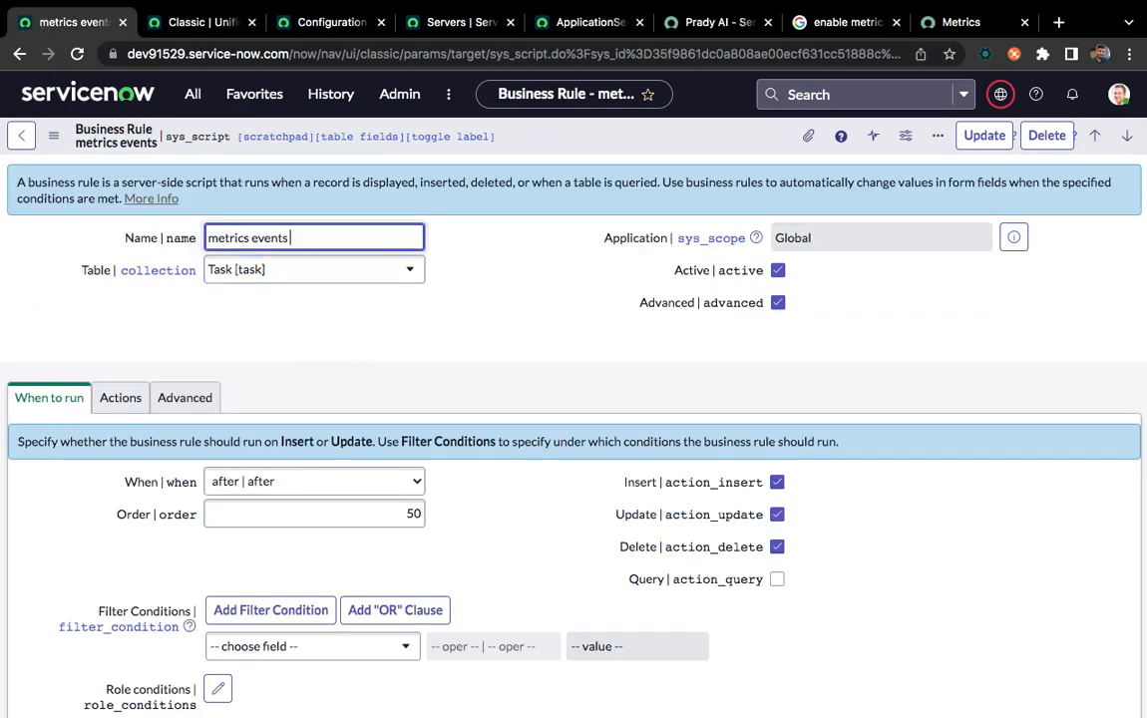
pyautogui.write('- For CMDB Server')
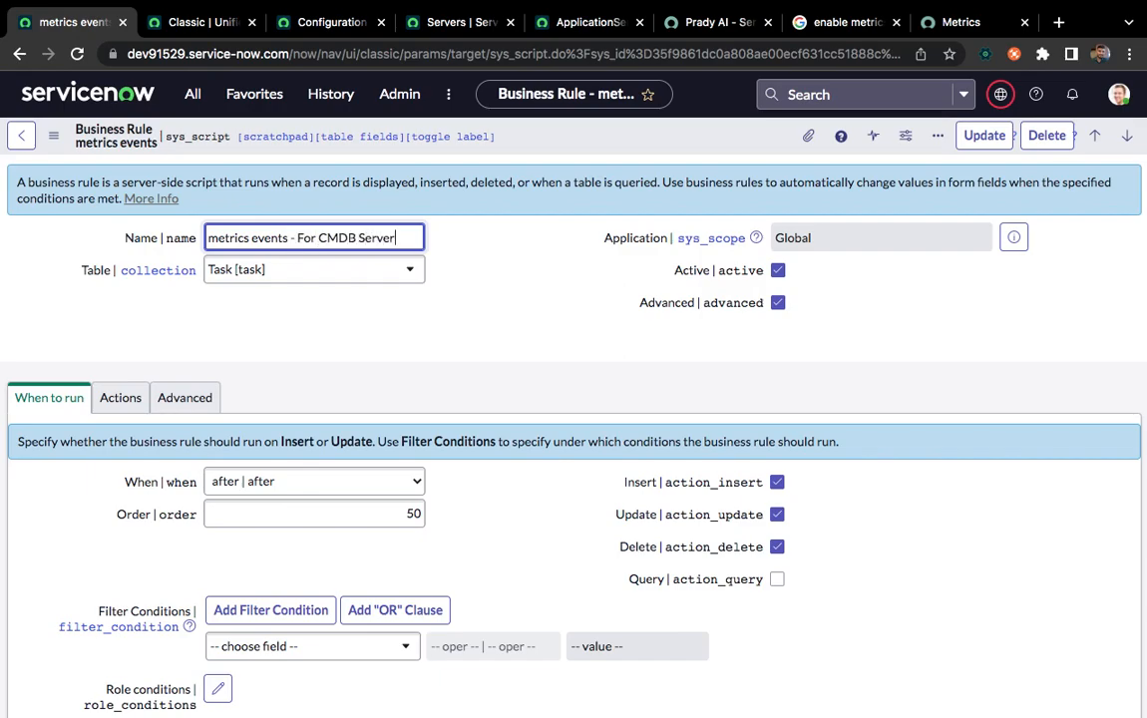
pyautogui.click(497, 312)
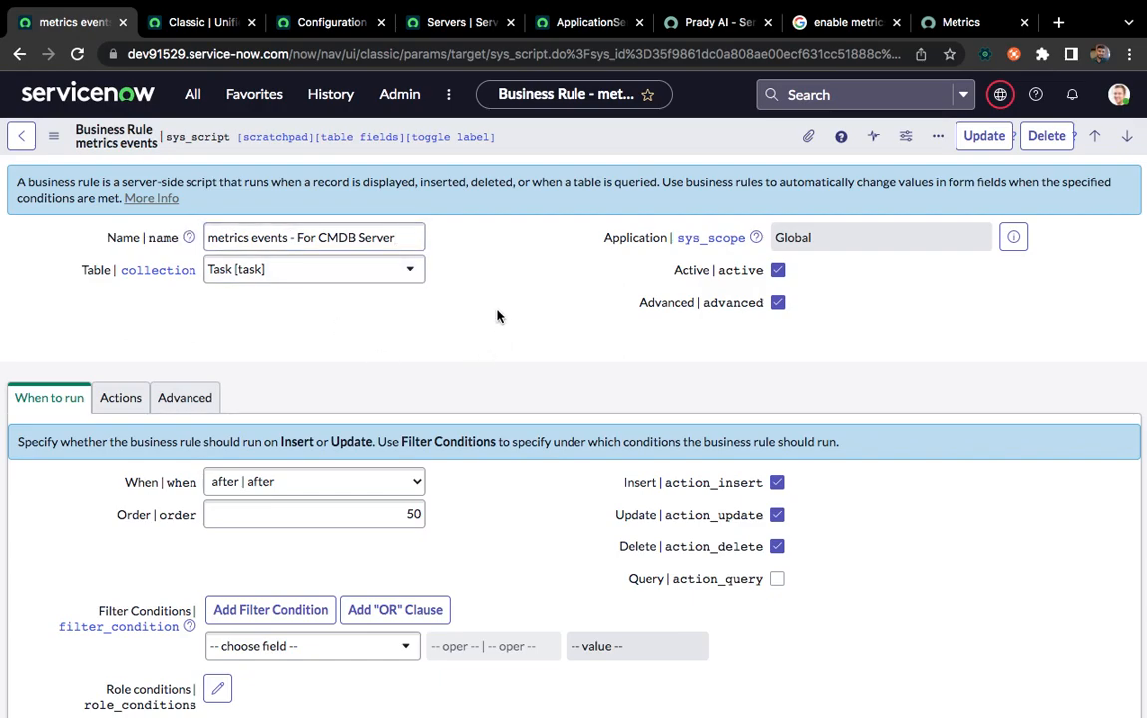
# Set the business rule's table to Server [cmdb_ci_server] and save it as a new record
pyautogui.click(349, 267)
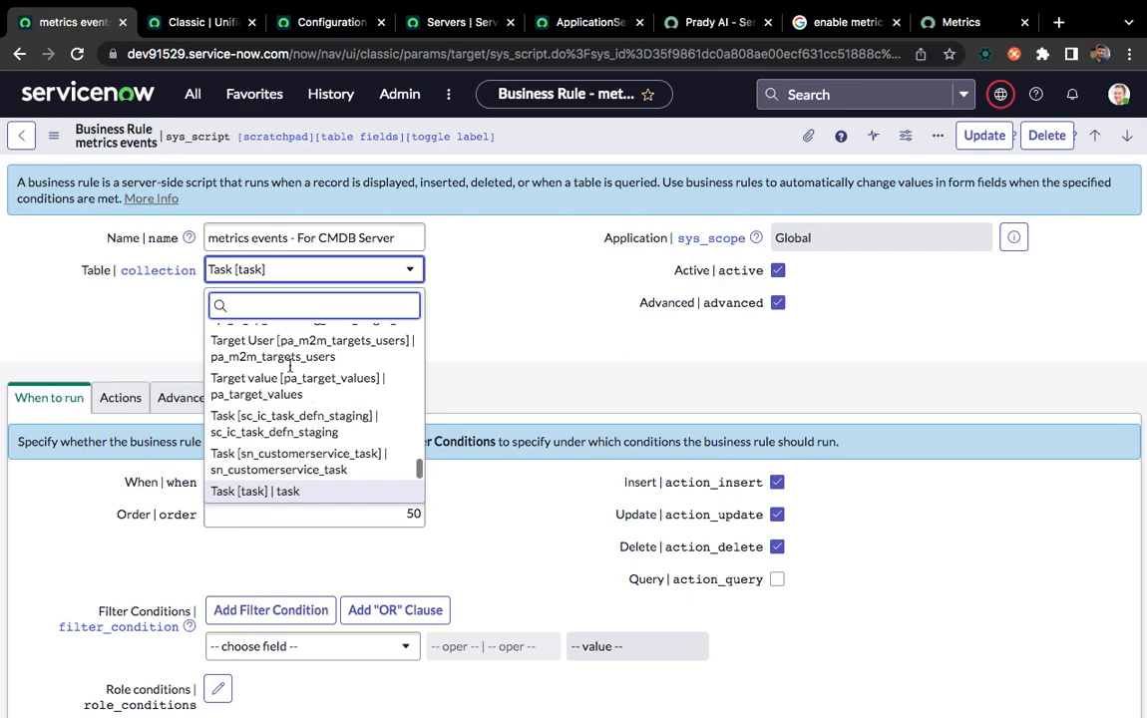
pyautogui.write('cmdb_ci_server')
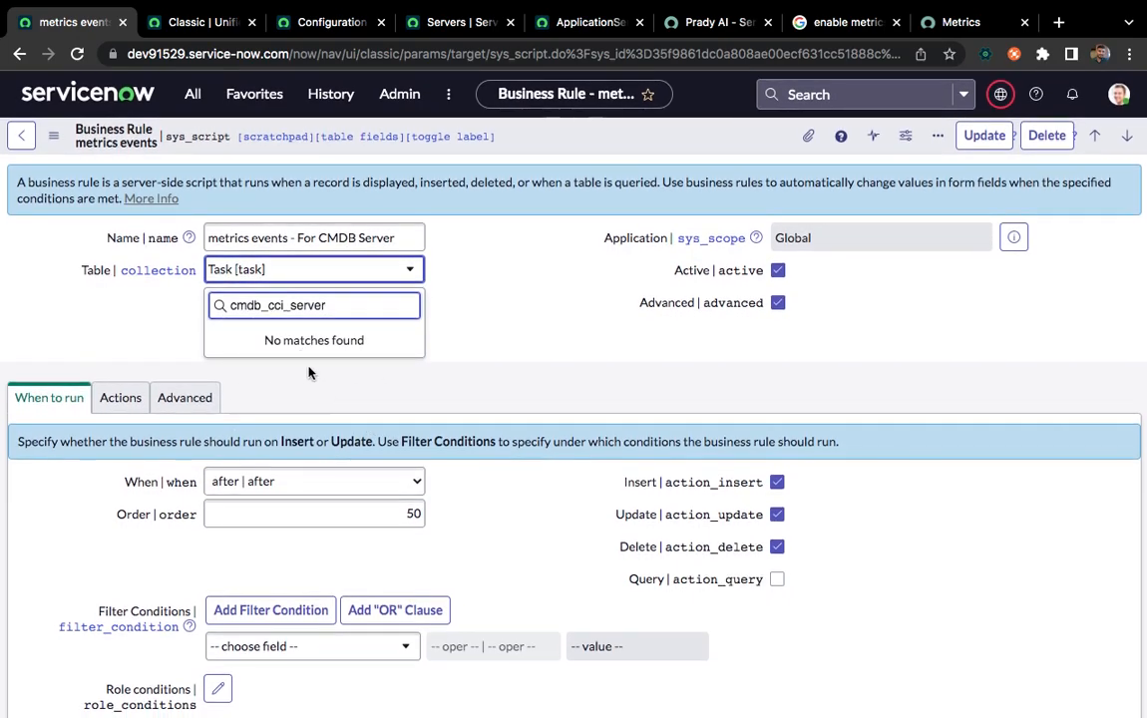
pyautogui.click(263, 305)
pyautogui.press('BackSpace')
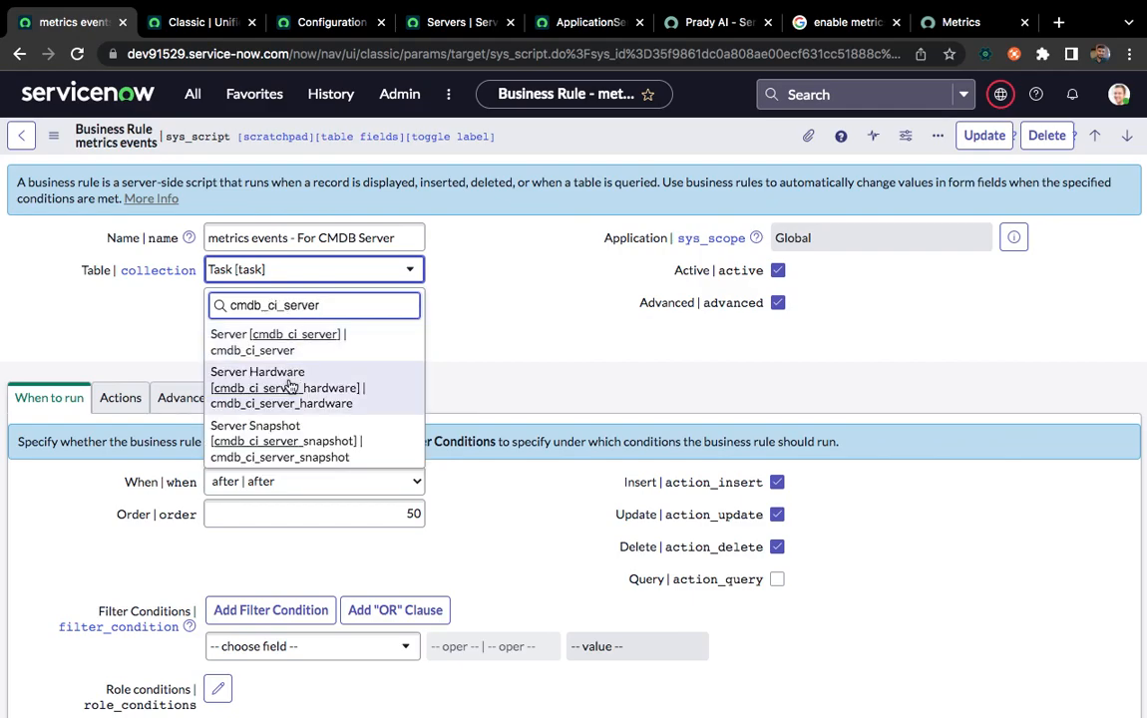
pyautogui.click(287, 349)
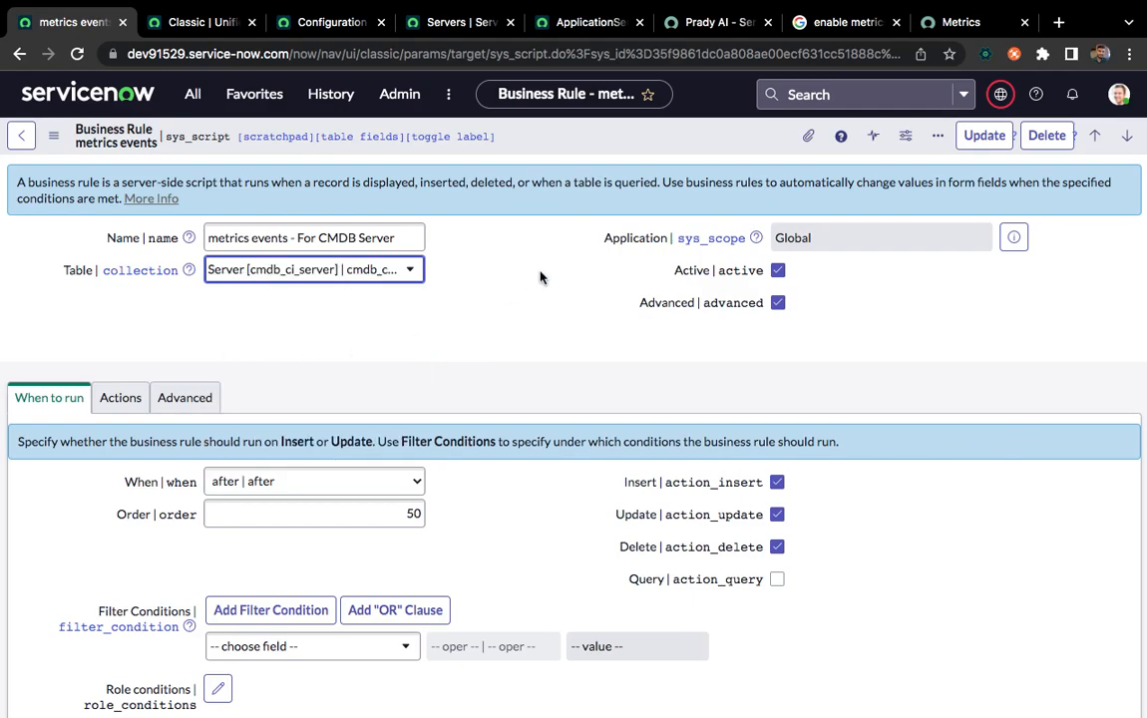
pyautogui.click(585, 138)
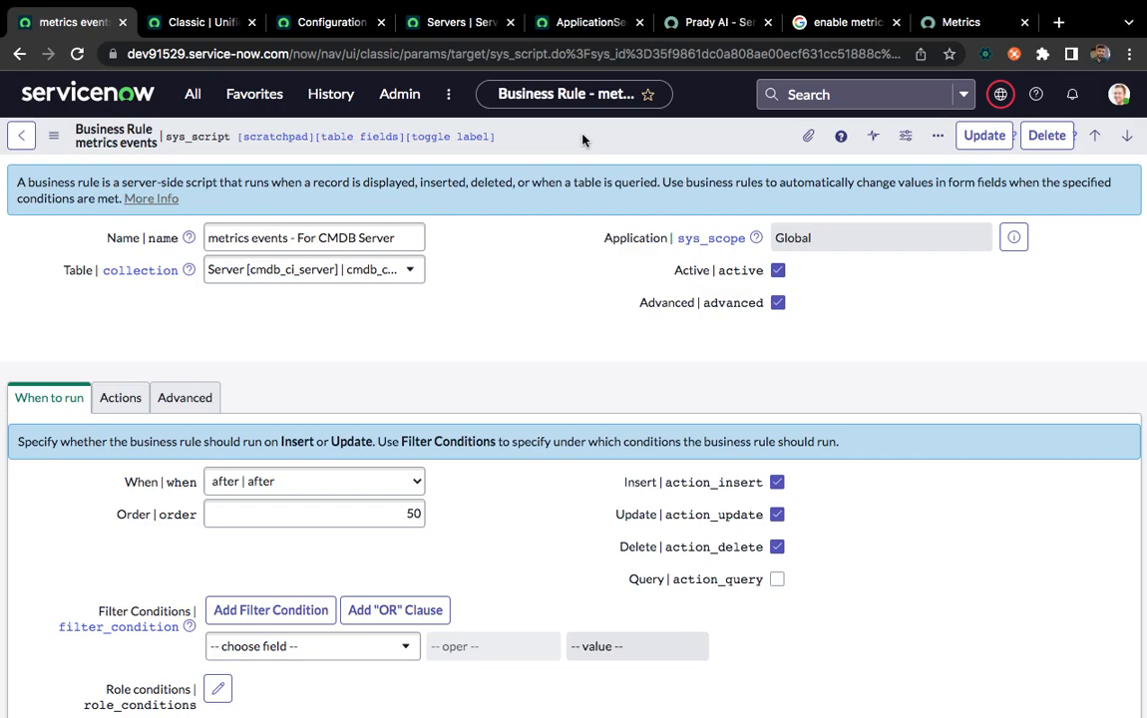
pyautogui.rightClick(584, 140)
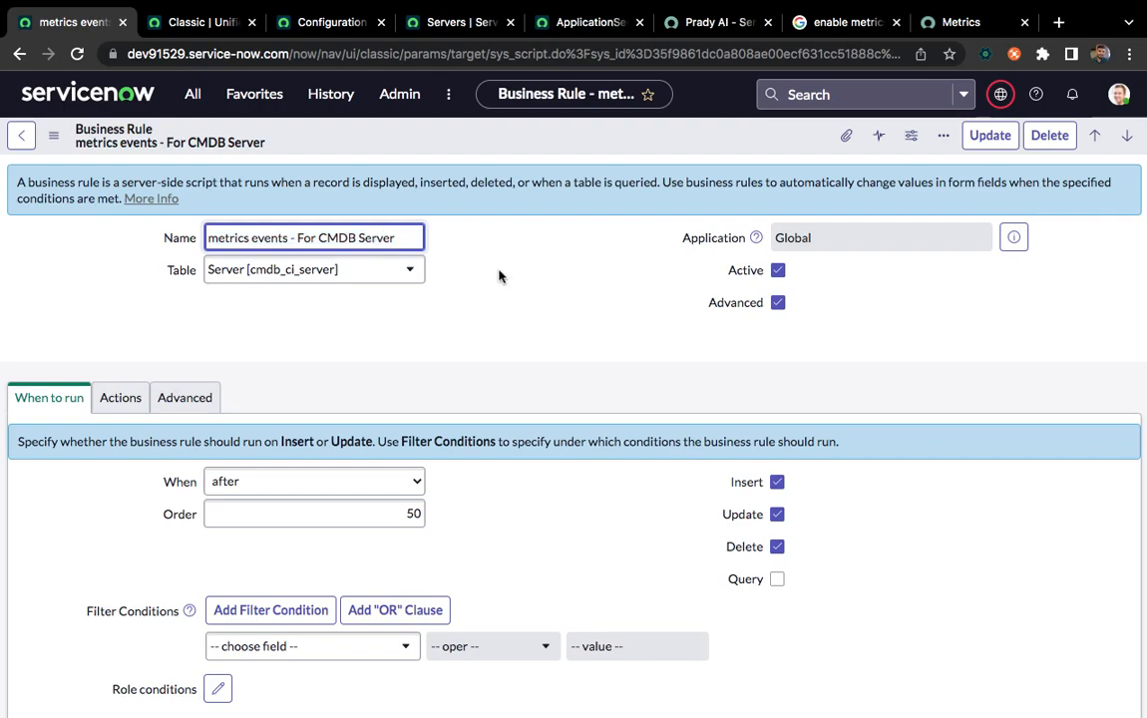
# Glance at the Servers list and open the Metric Definitions list in a separate browser tab
pyautogui.click(436, 30)
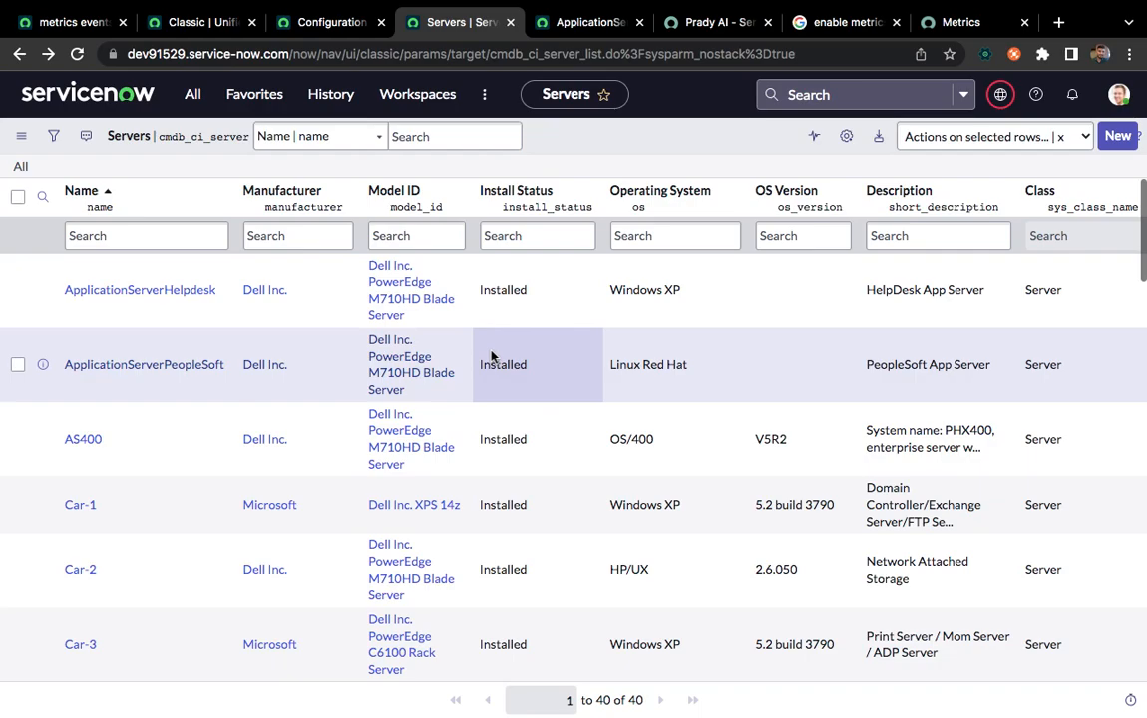
pyautogui.click(64, 22)
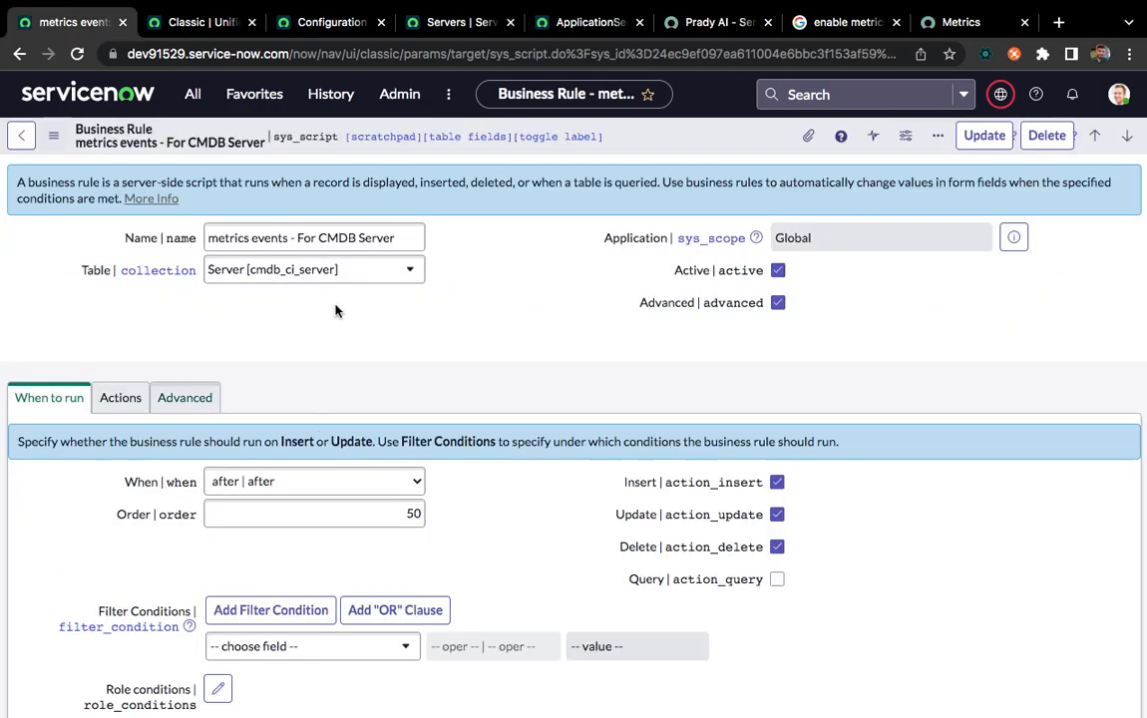
pyautogui.click(192, 94)
pyautogui.middleClick(97, 299)
pyautogui.click(180, 24)
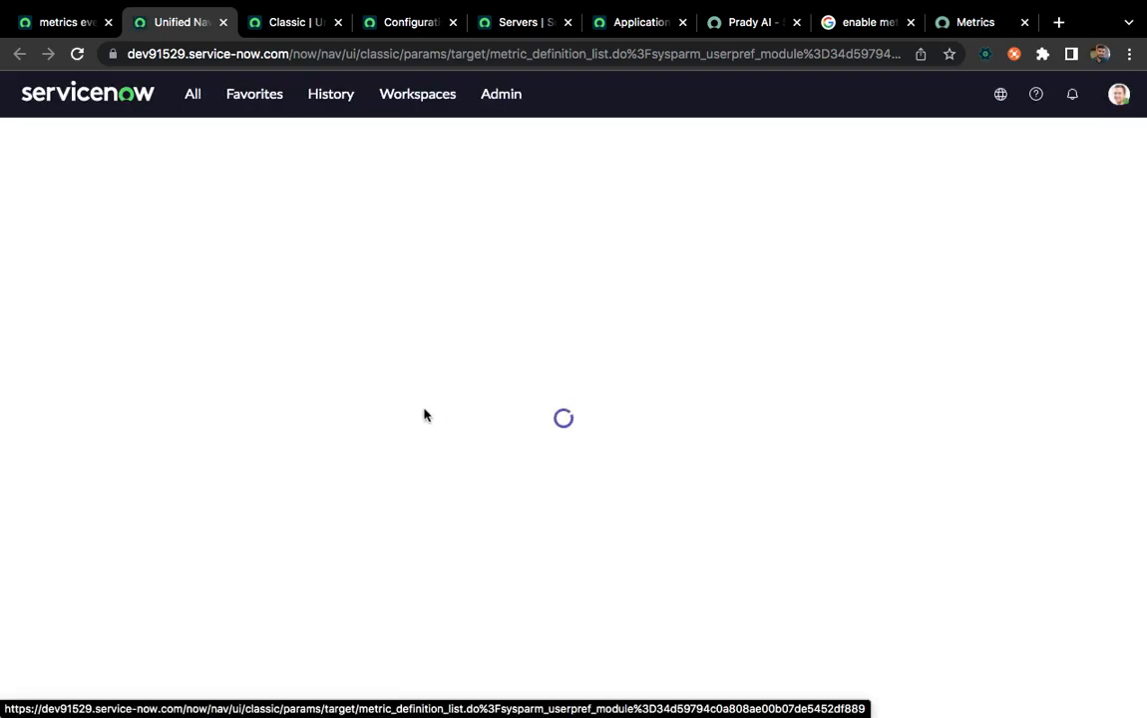
pyautogui.click(47, 28)
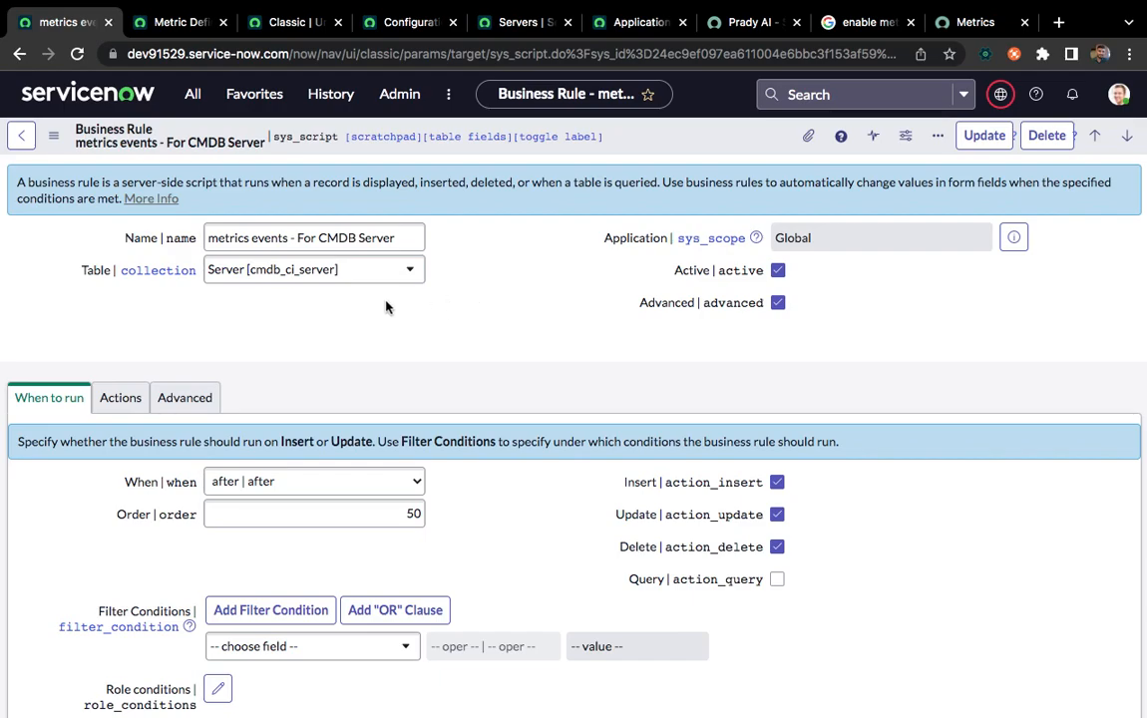
pyautogui.click(158, 24)
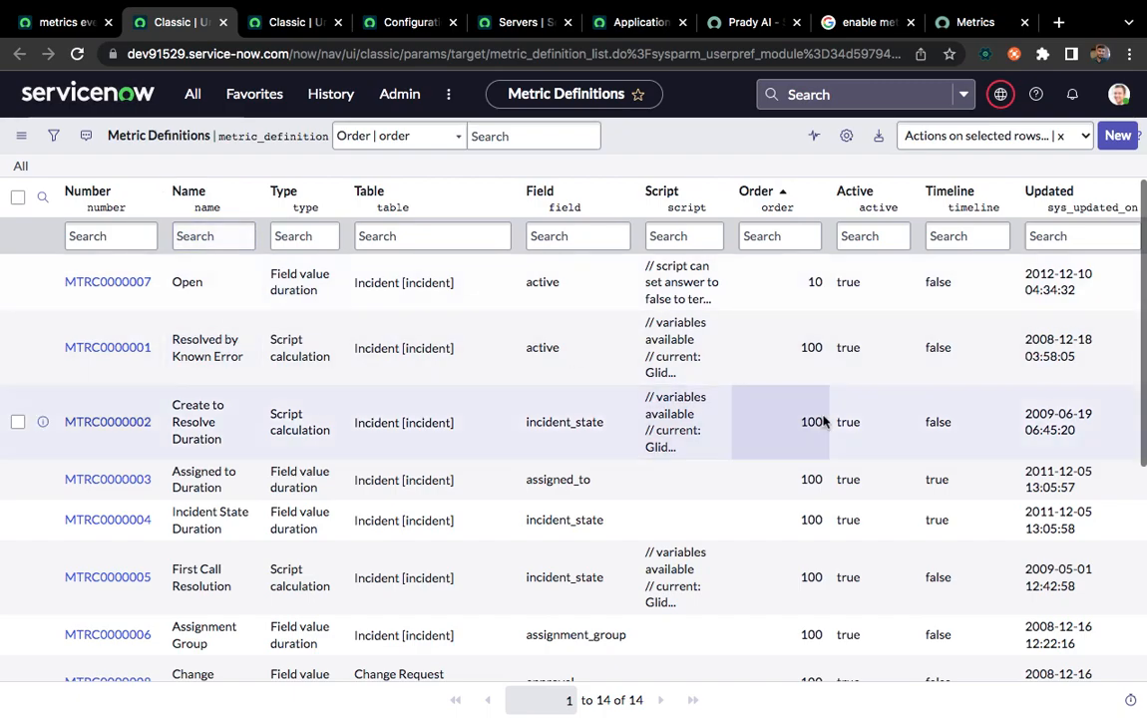
# Start a new metric definition and name it "Server Install Status", checking the Servers list for the column to track
pyautogui.click(1117, 138)
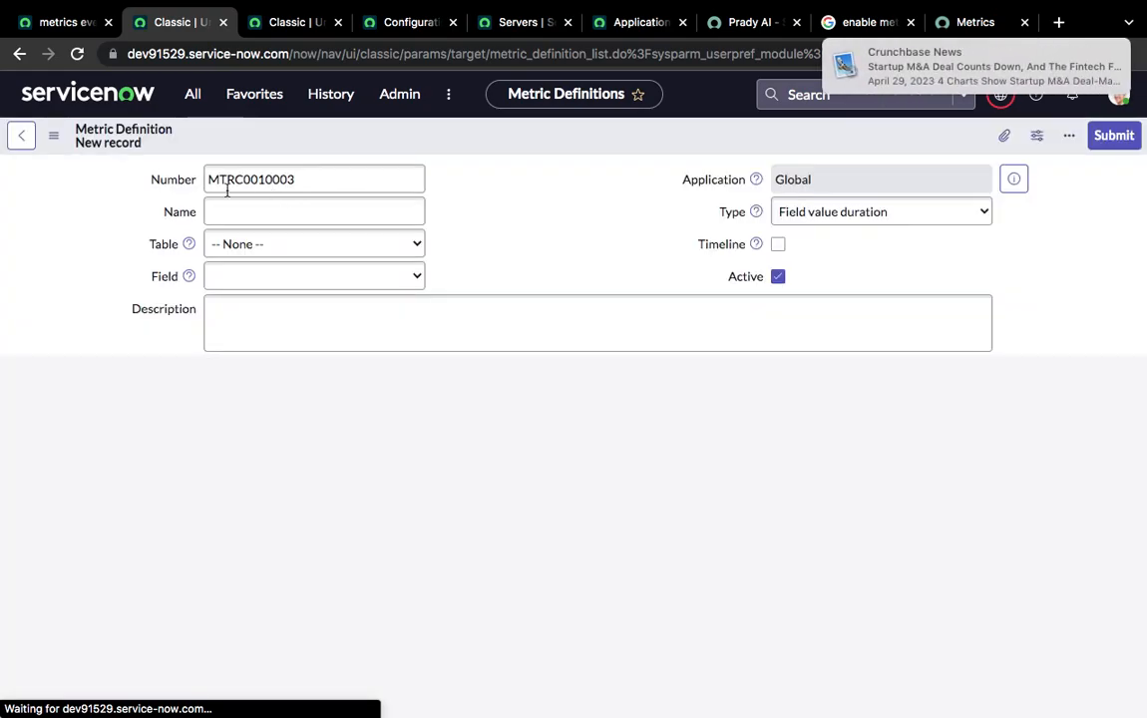
pyautogui.doubleClick(237, 183)
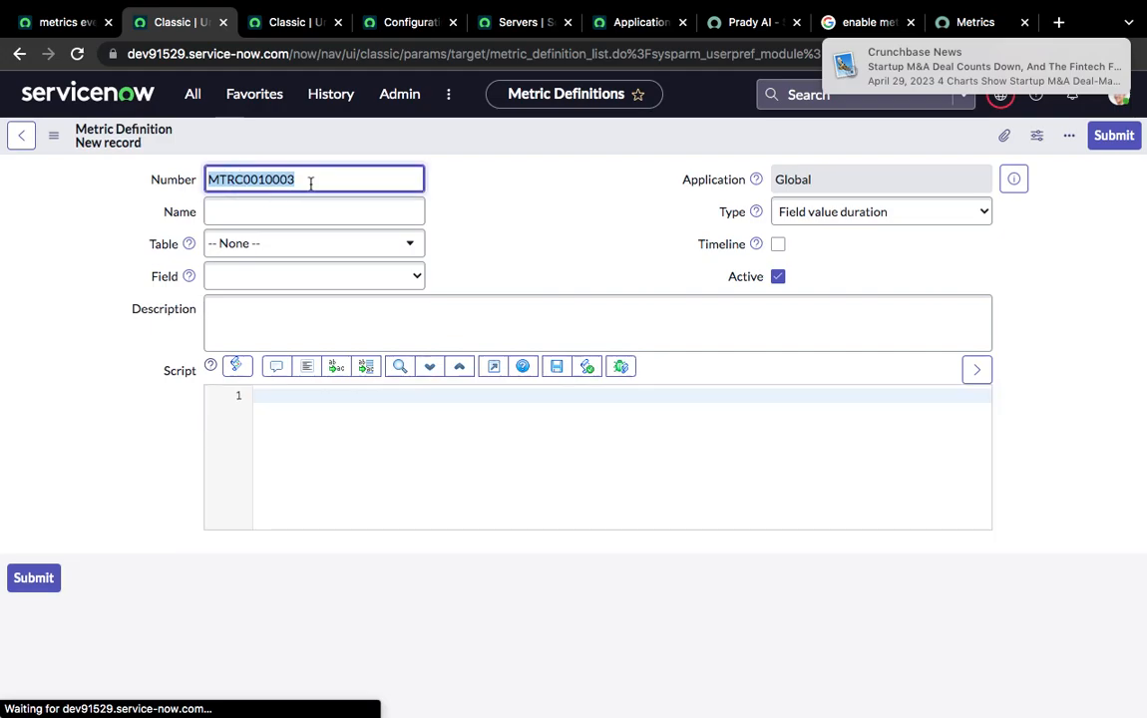
pyautogui.click(247, 213)
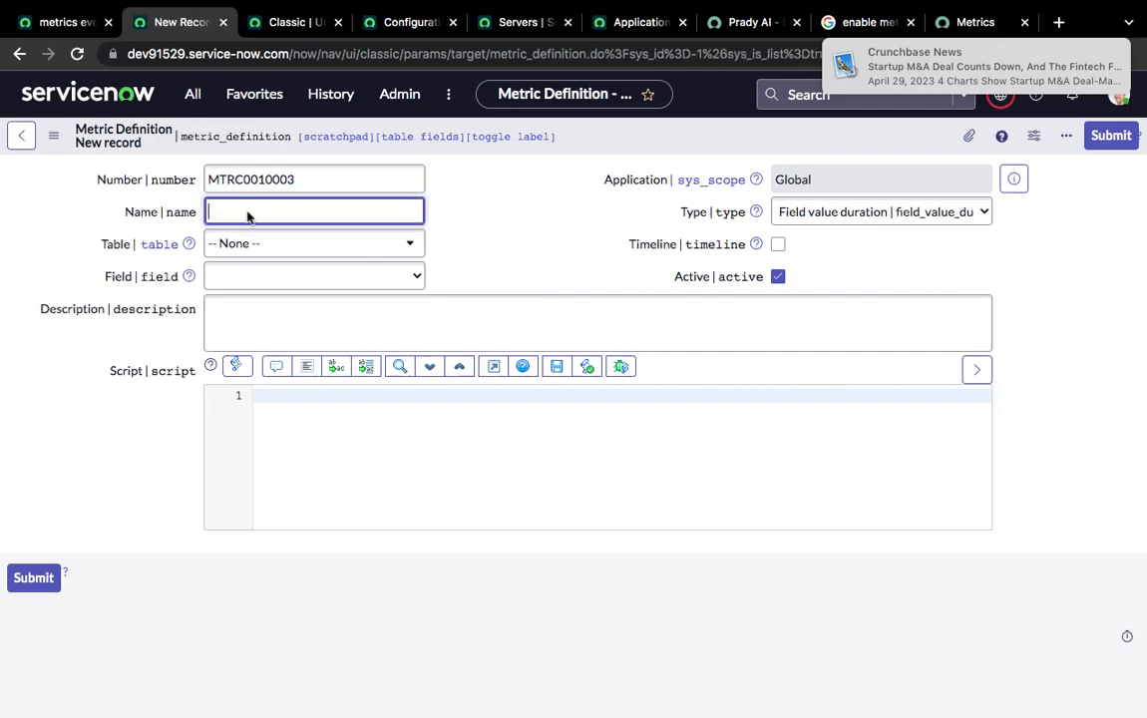
pyautogui.click(512, 24)
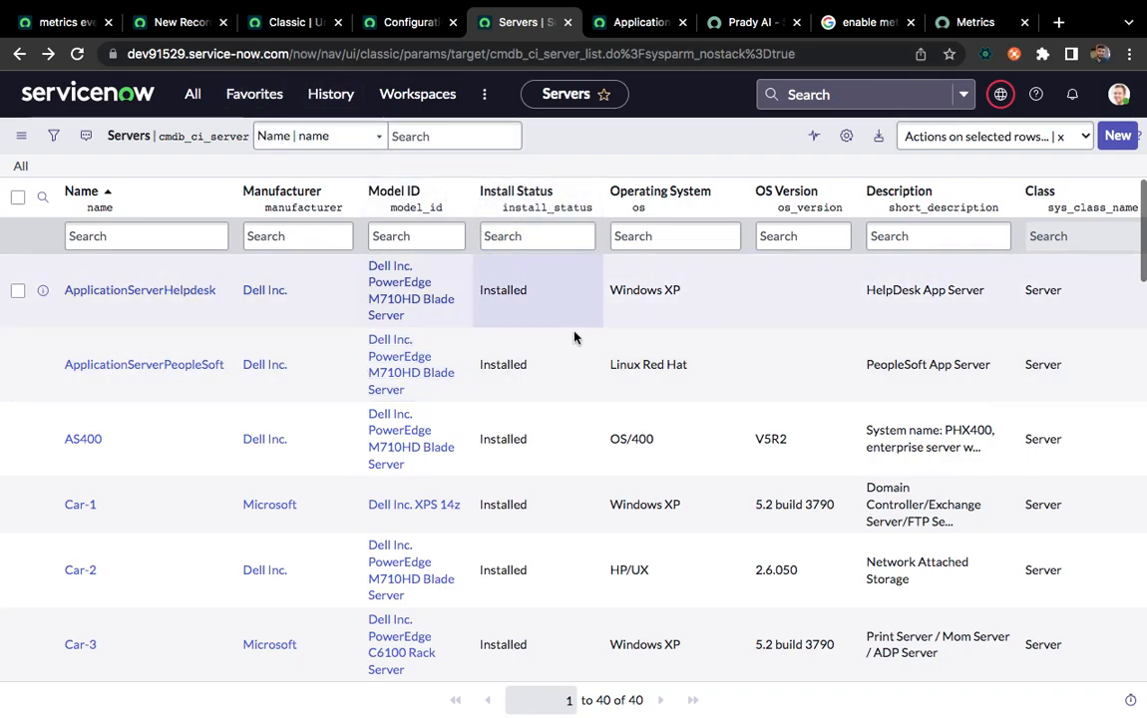
pyautogui.click(165, 22)
pyautogui.write('Server Install')
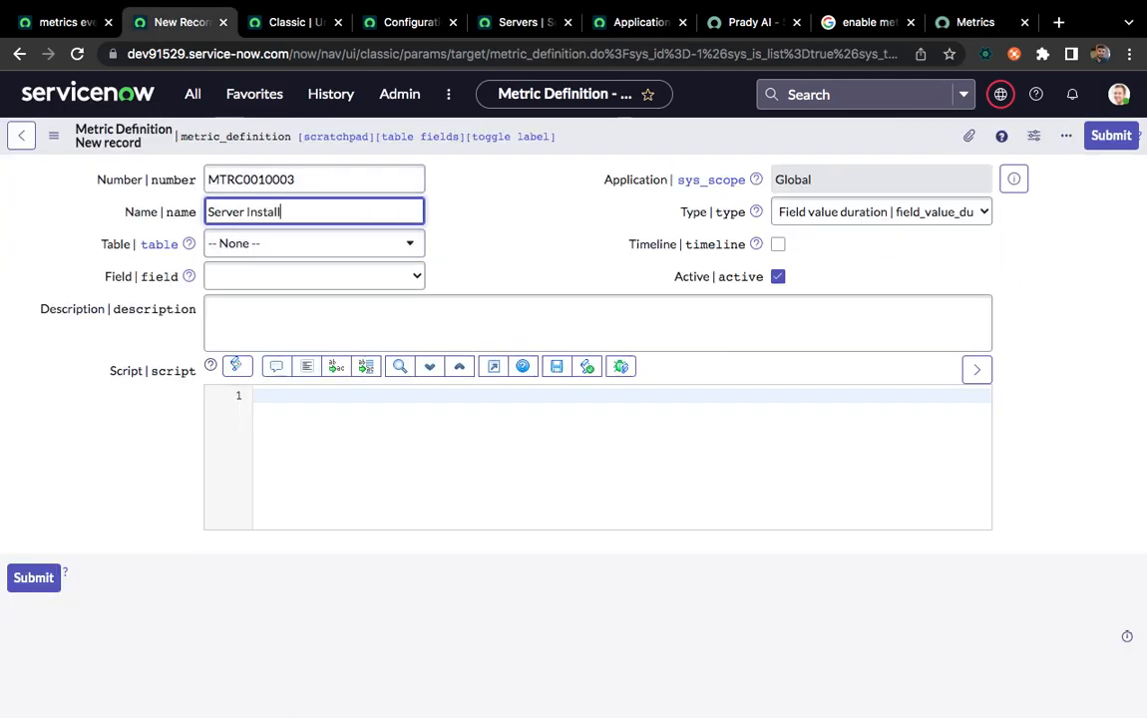
pyautogui.write(' Status')
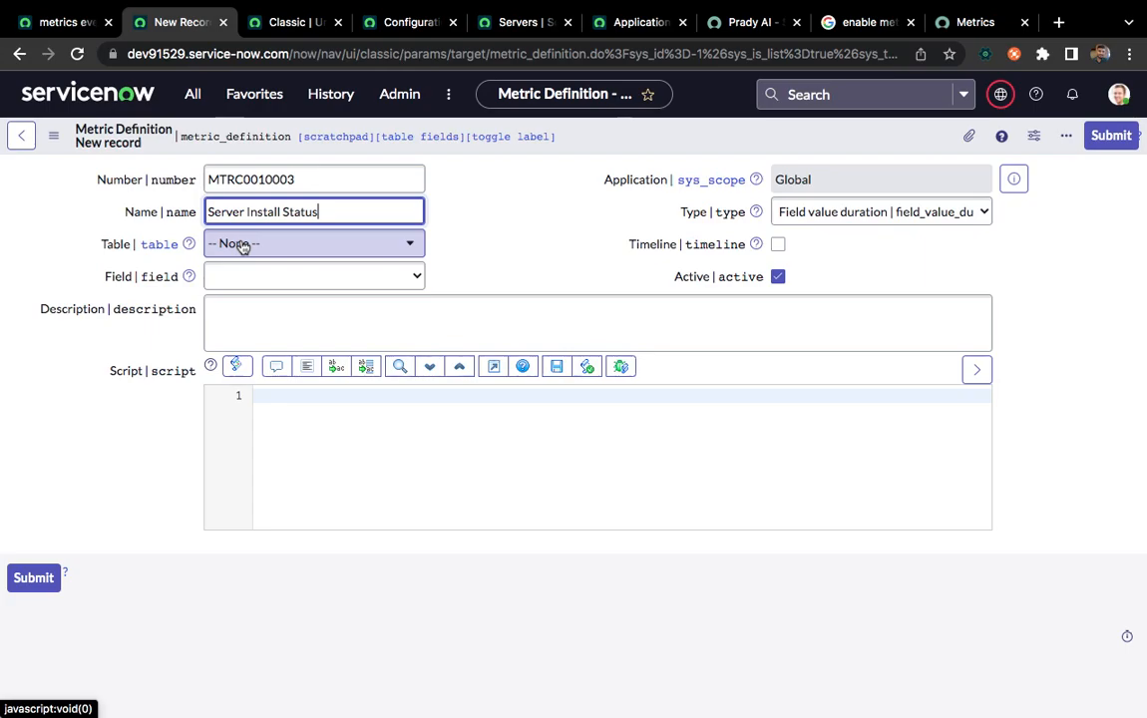
# Set the metric definition's table to Server [cmdb_ci_server] and its field to Install Status
pyautogui.click(322, 256)
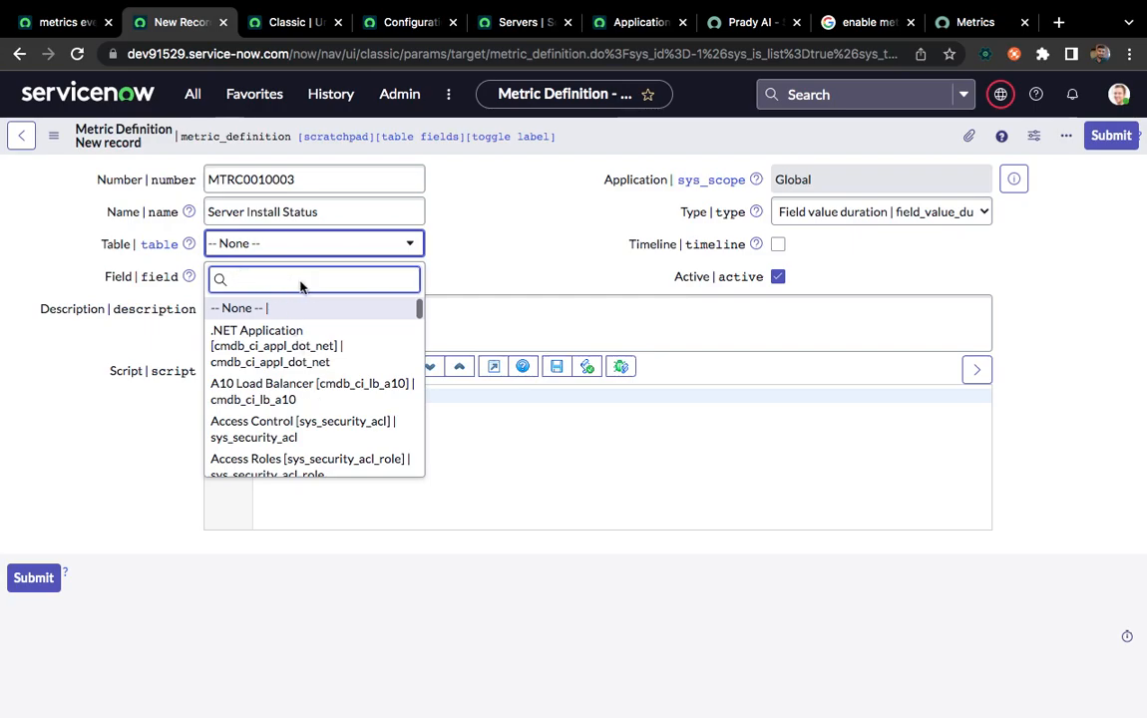
pyautogui.write('cmdb_ci_server')
pyautogui.click(290, 329)
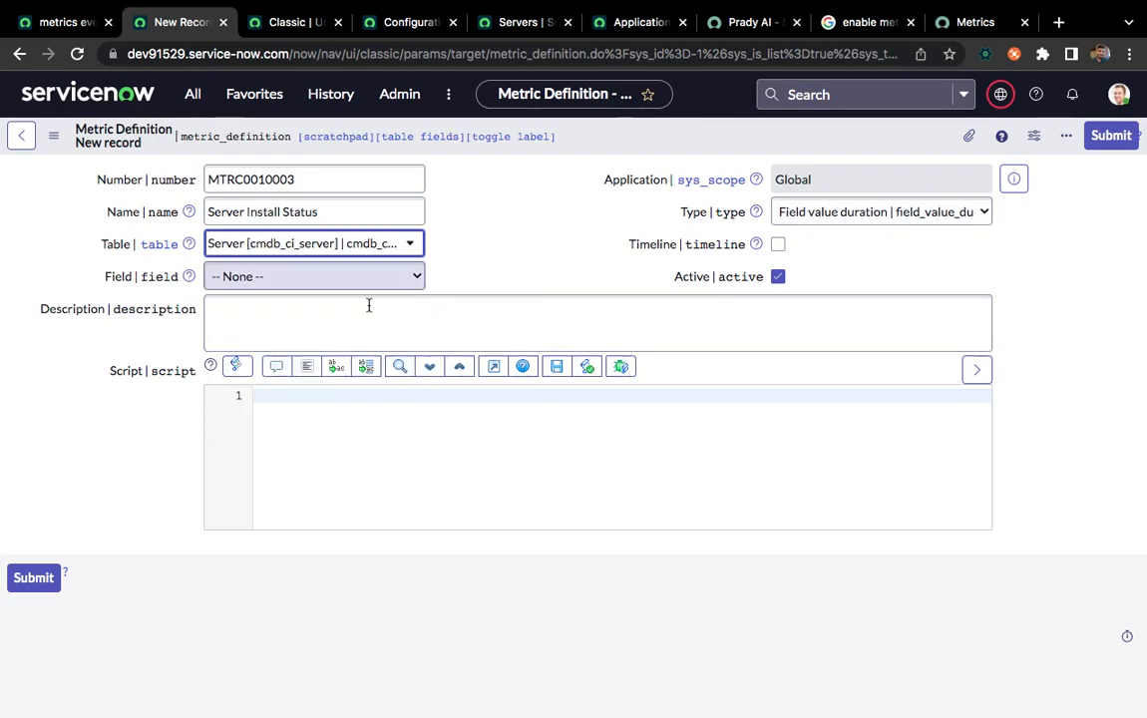
pyautogui.click(323, 282)
pyautogui.write('install')
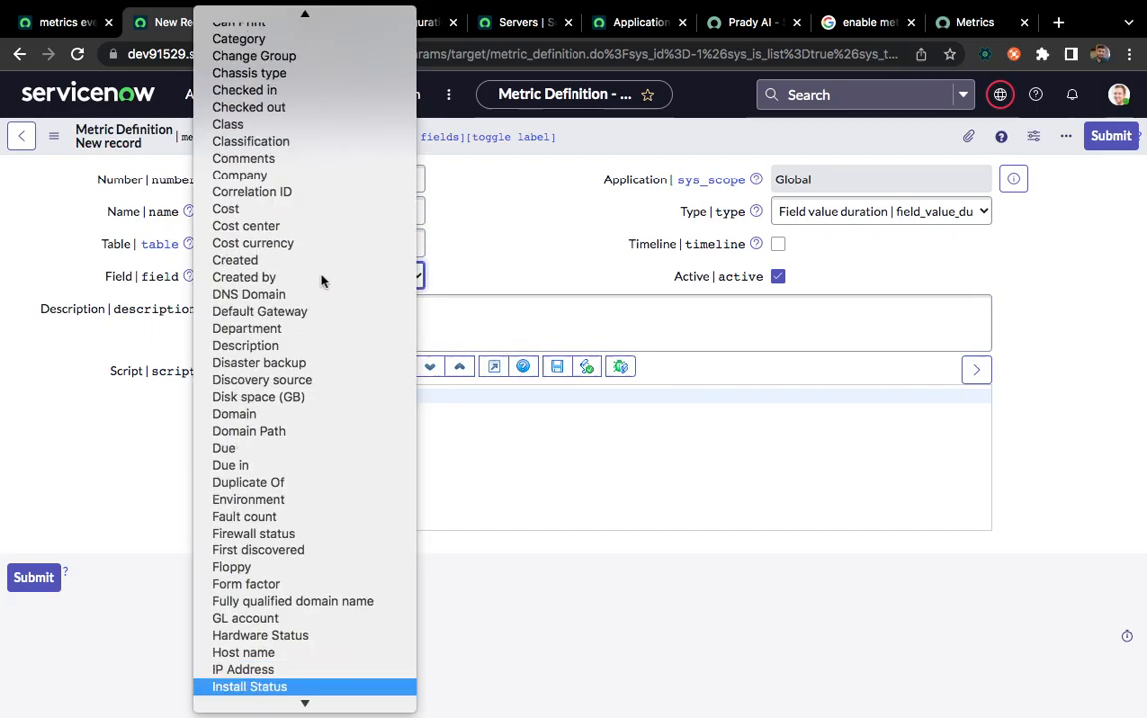
pyautogui.press('Return')
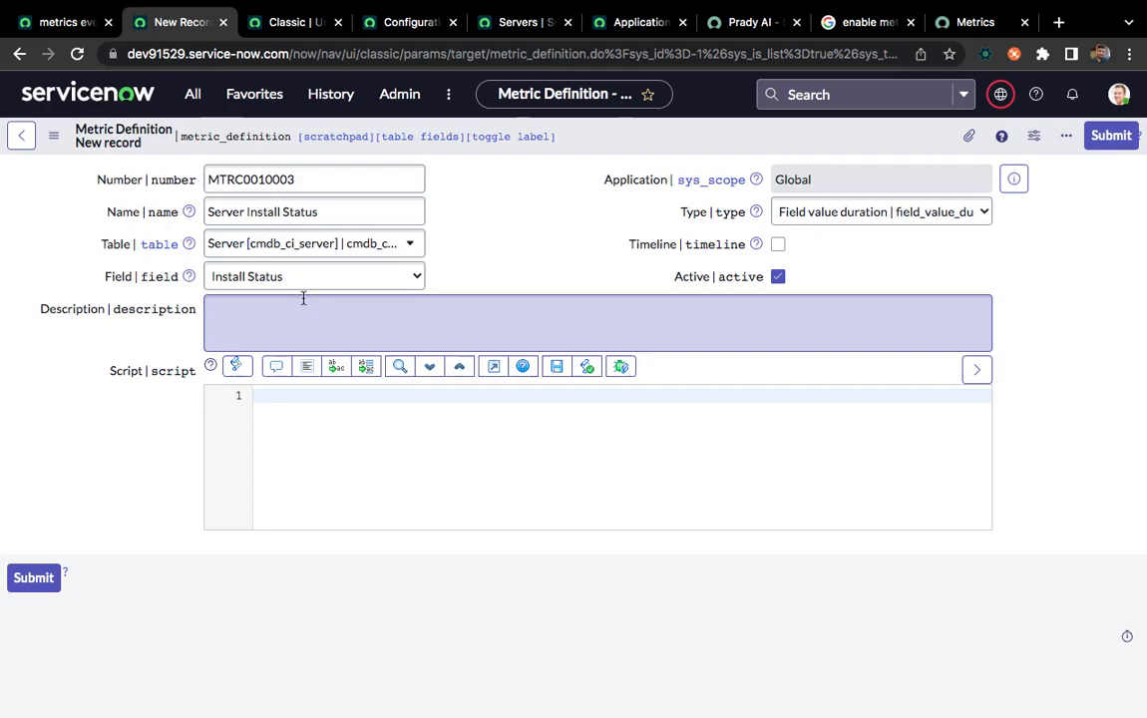
# Save the metric definition without leaving its form and check its Metrics related list for records
pyautogui.rightClick(586, 137)
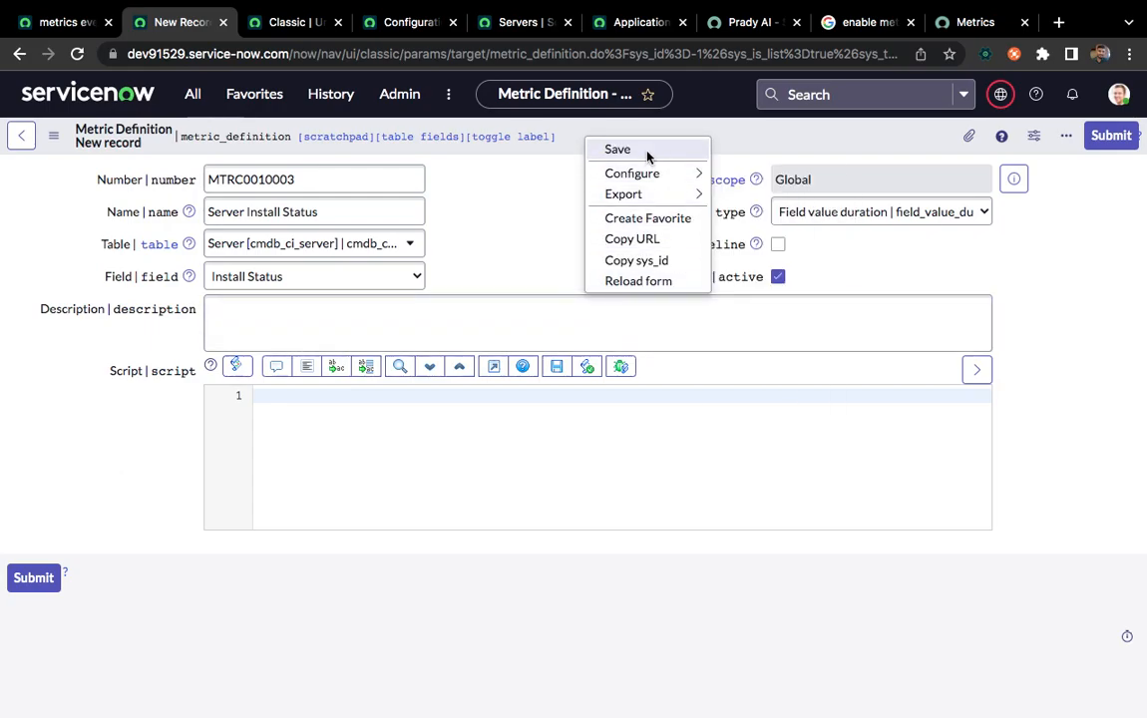
pyautogui.click(647, 154)
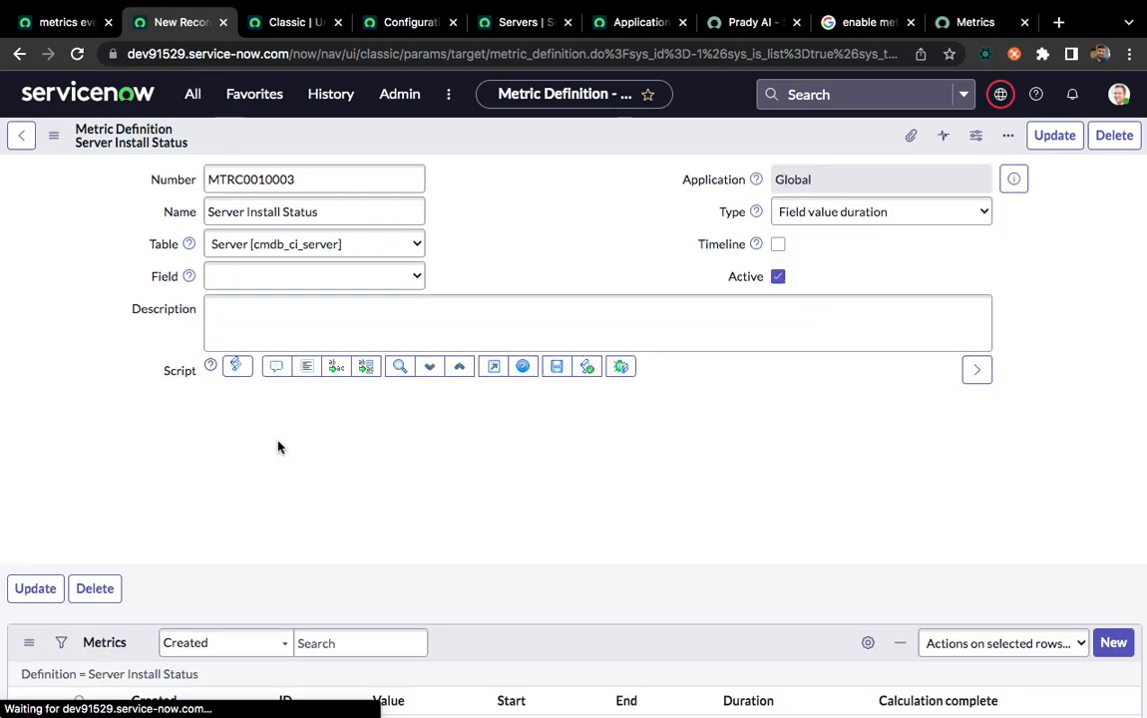
pyautogui.scroll(-2, 256, 535)
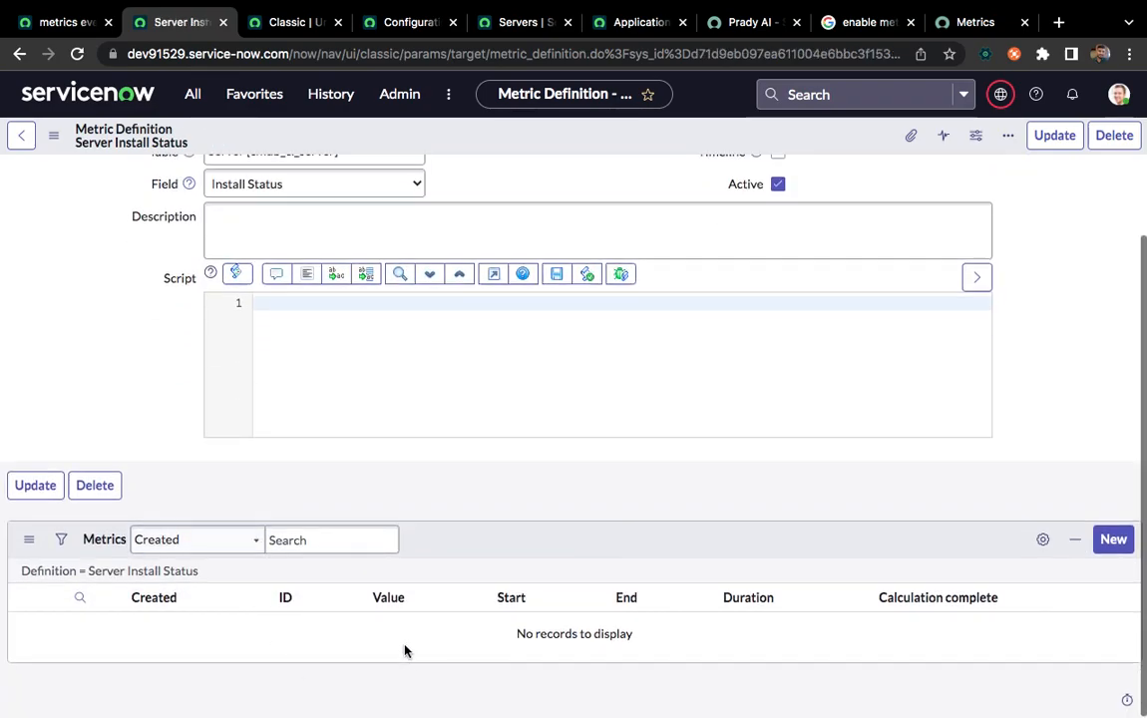
pyautogui.doubleClick(389, 648)
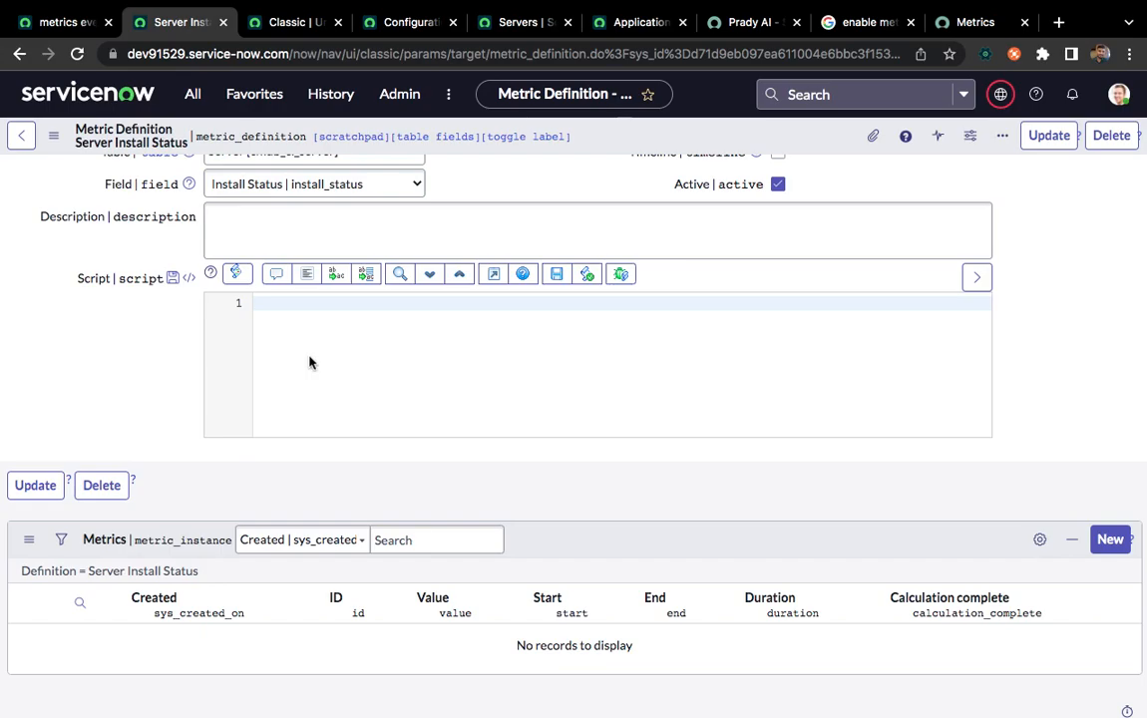
# In the Servers list, change the install status of ApplicationServerHelpdesk to Retired
pyautogui.click(513, 24)
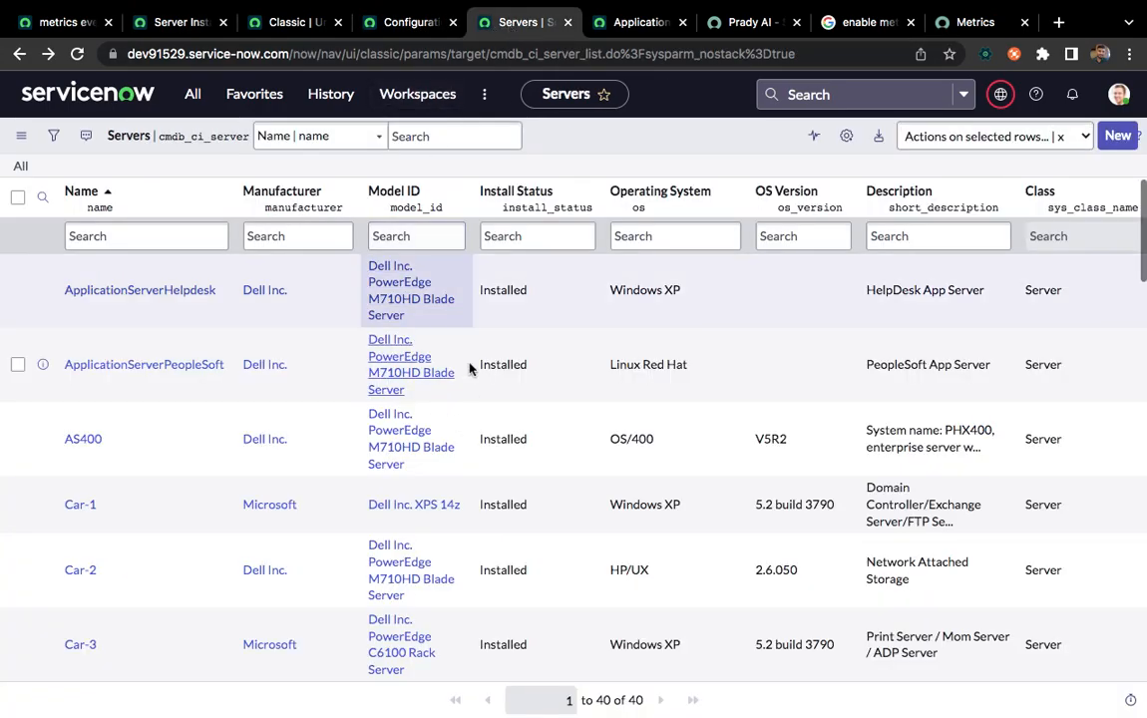
pyautogui.click(546, 302)
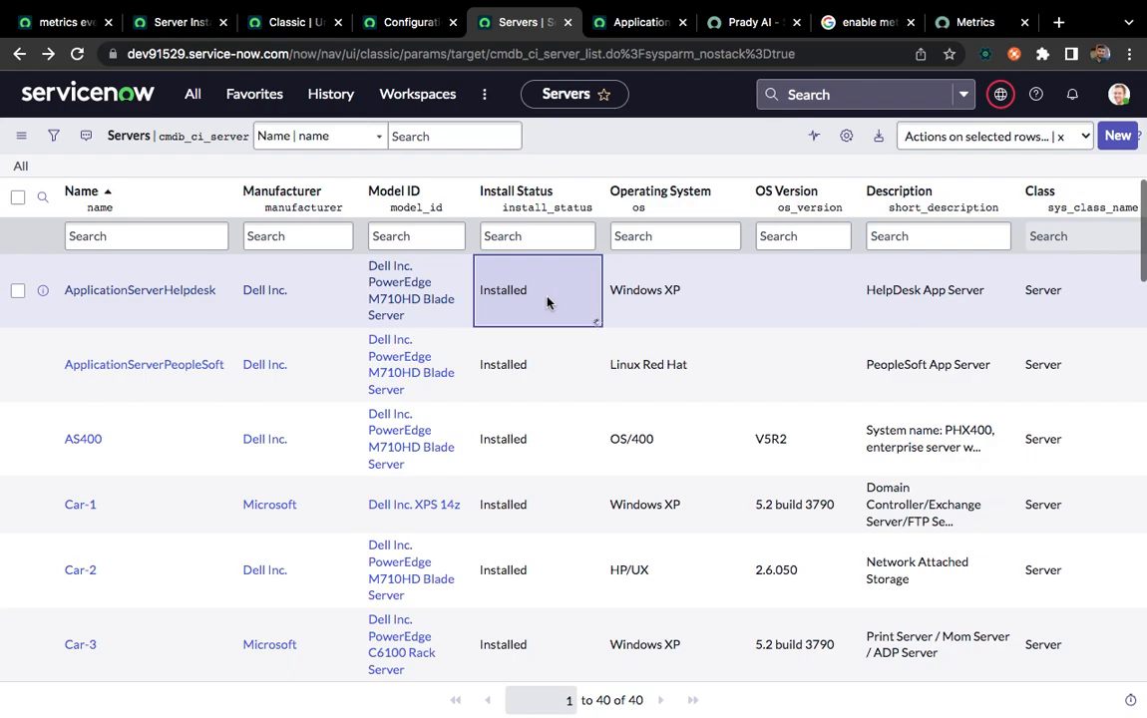
pyautogui.doubleClick(546, 302)
pyautogui.click(518, 279)
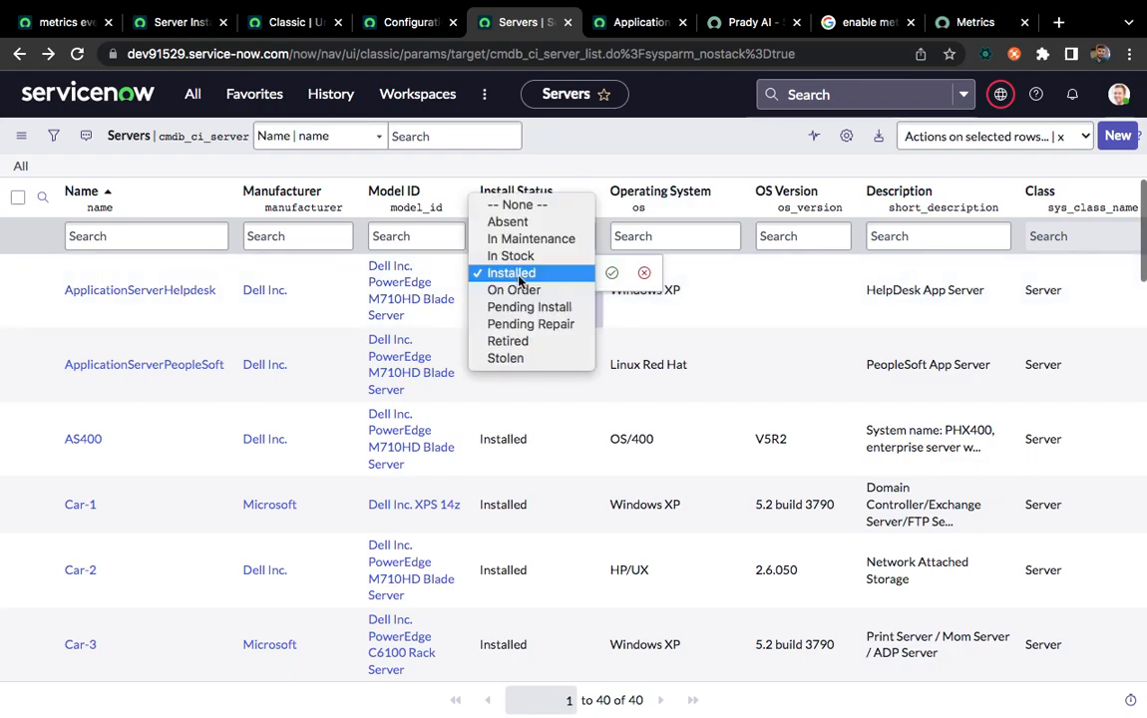
pyautogui.click(514, 341)
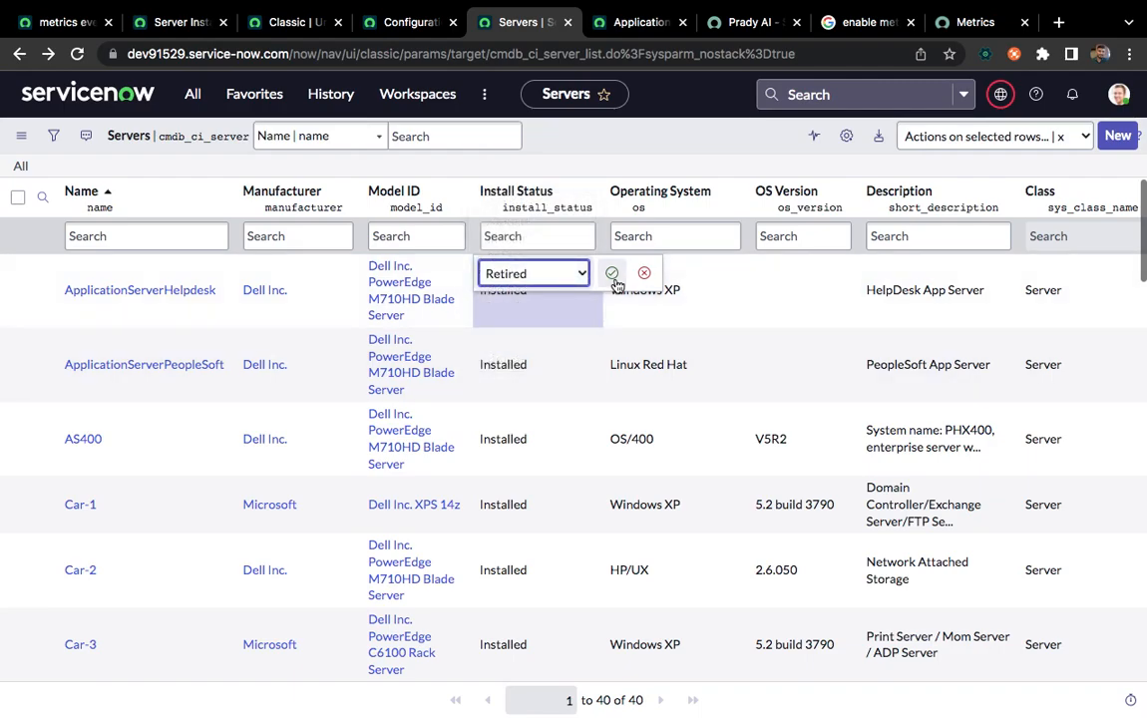
pyautogui.click(610, 273)
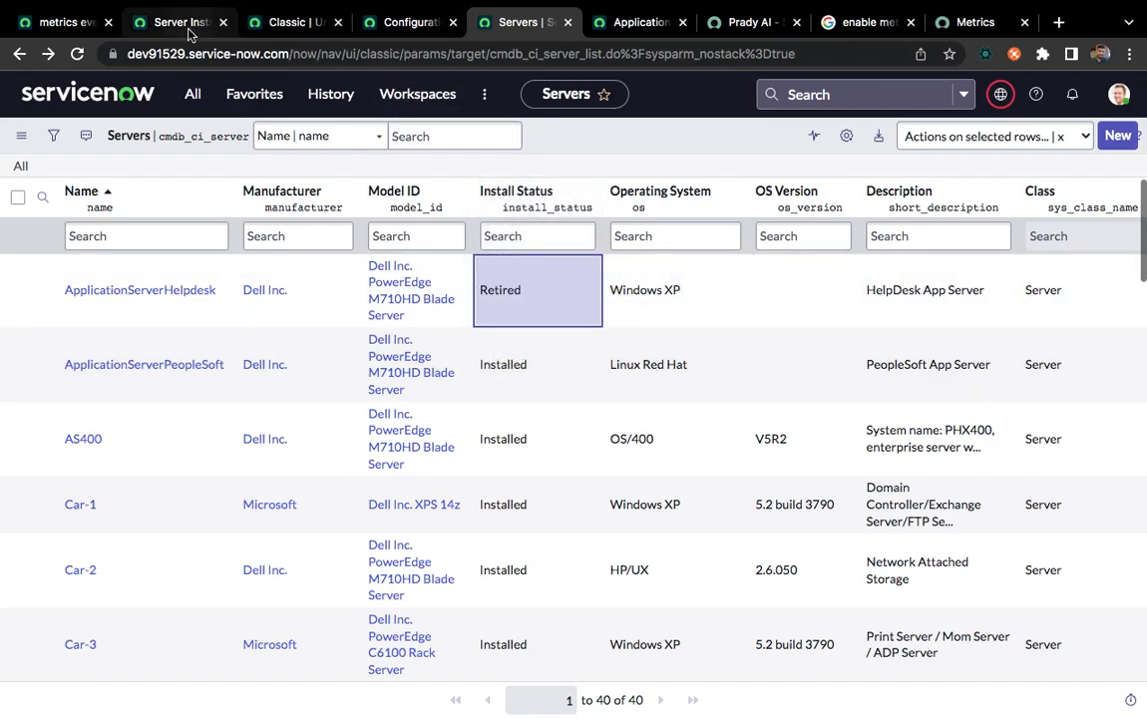
# Change the install status of ApplicationServerHelpdesk to In Stock in the Servers list, checking the Server Install Status definition's Metrics records
pyautogui.click(175, 24)
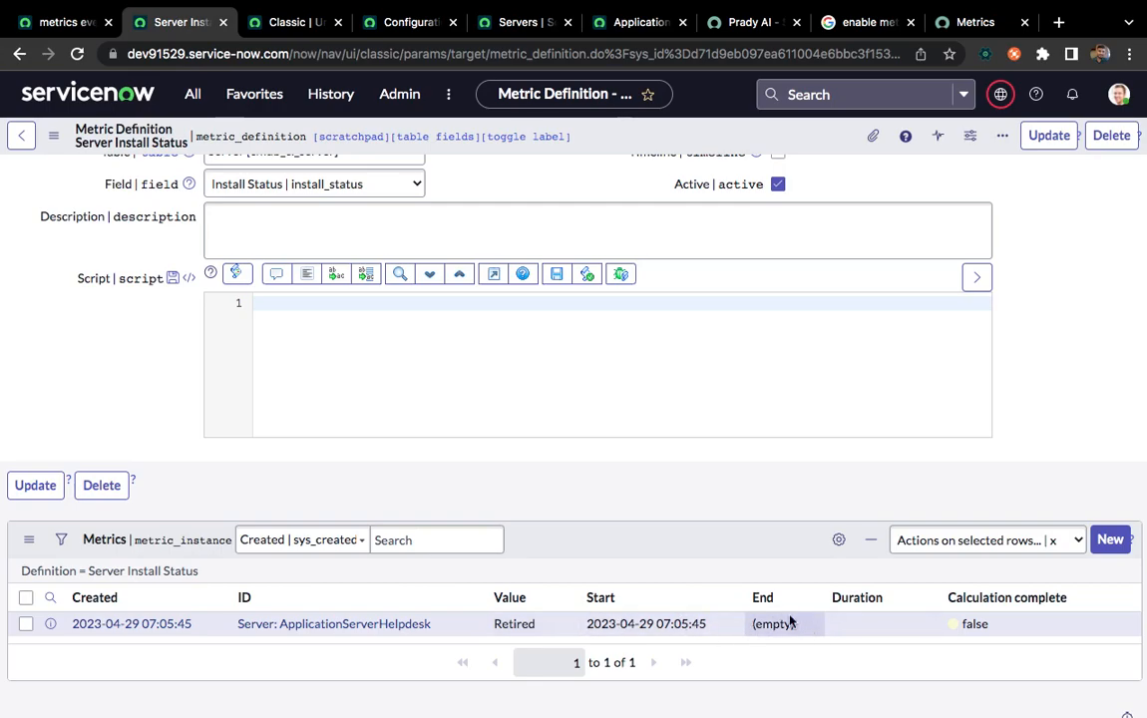
pyautogui.click(505, 30)
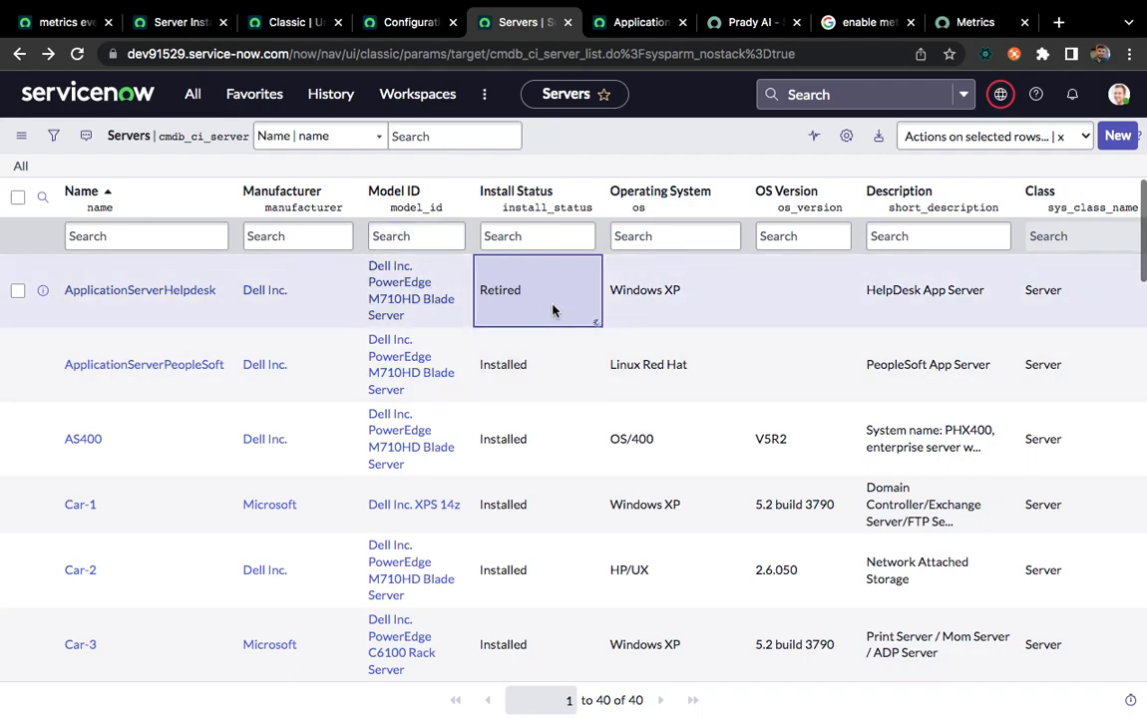
pyautogui.doubleClick(553, 311)
pyautogui.click(527, 275)
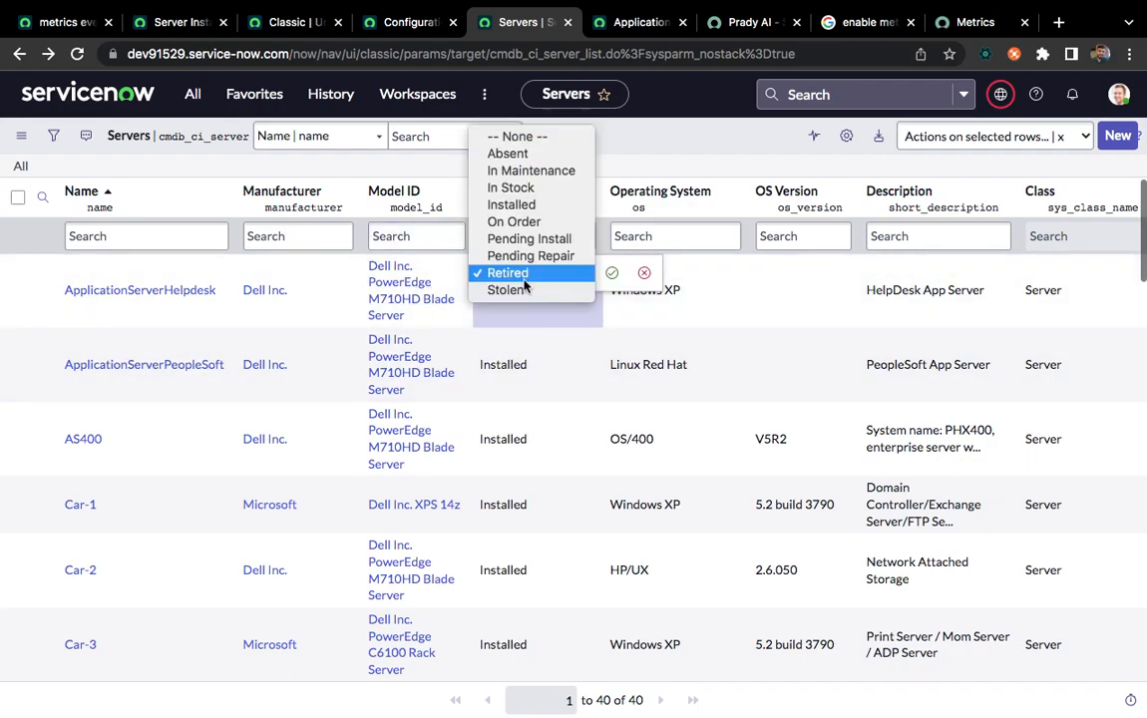
pyautogui.click(510, 187)
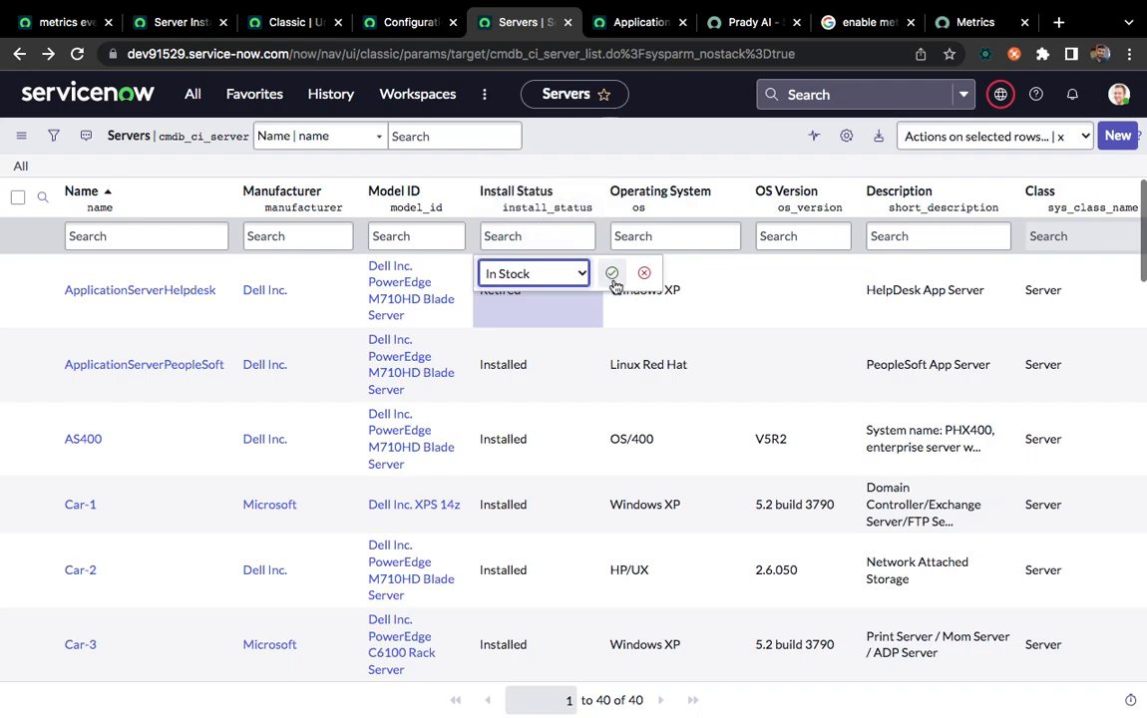
pyautogui.click(611, 272)
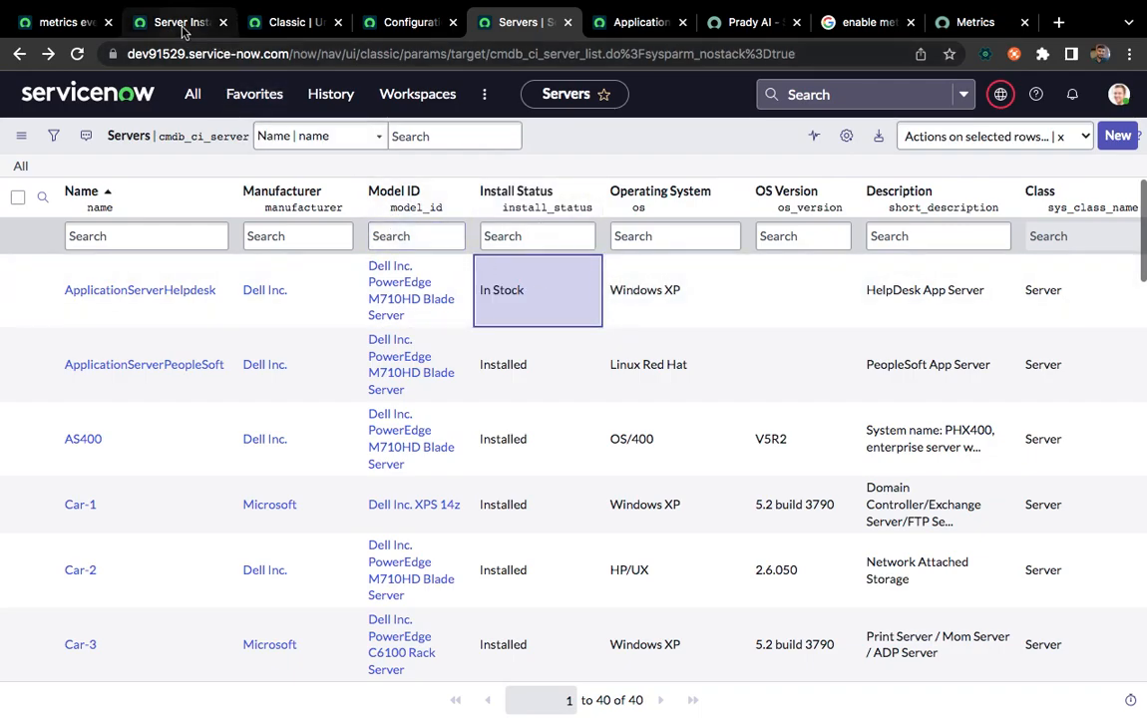
pyautogui.click(176, 22)
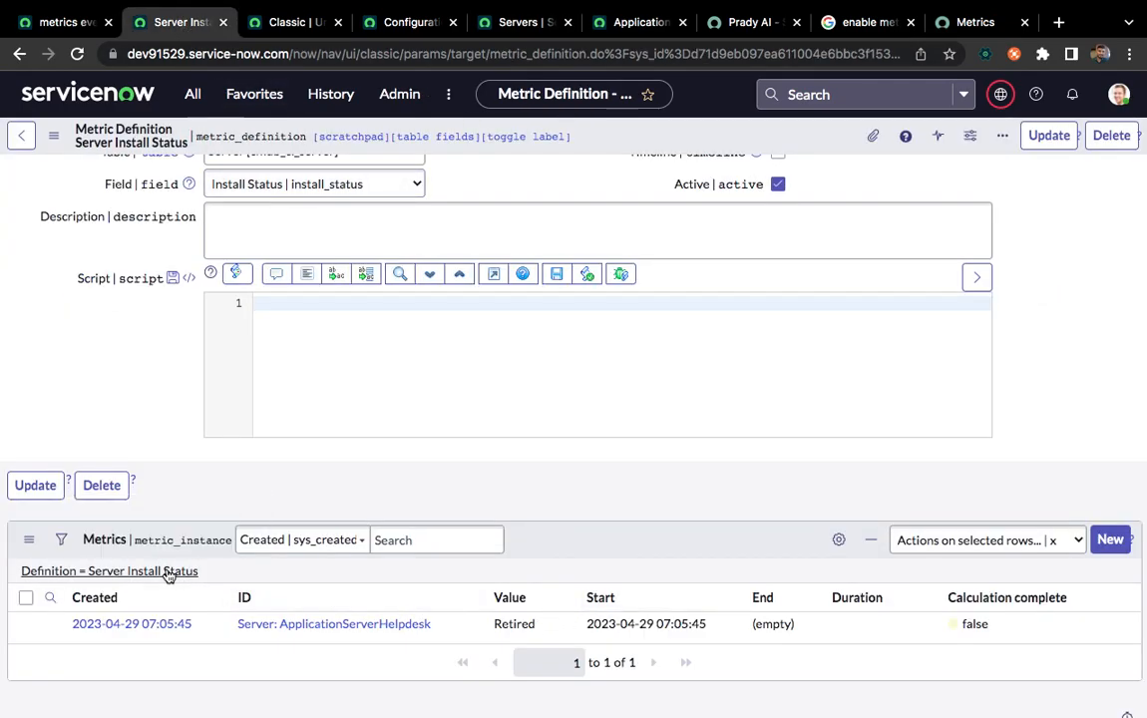
pyautogui.scroll(-1, 535, 503)
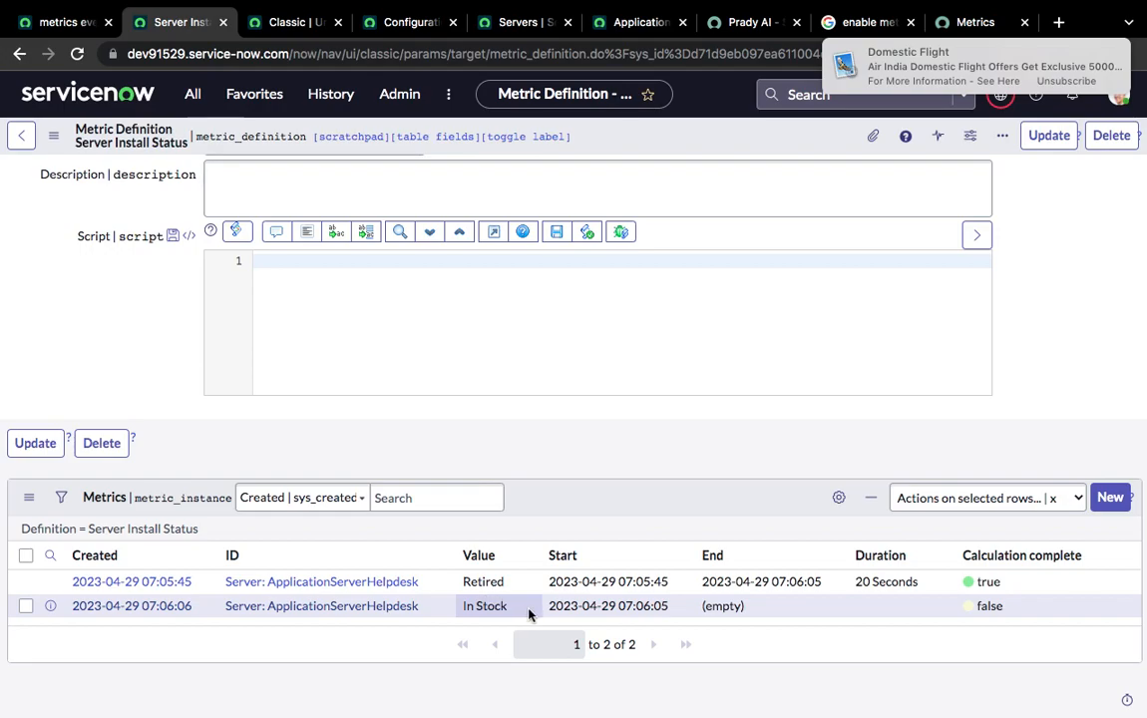
# Set ApplicationServerHelpdesk's install status to Installed and review the updated Metrics records of the Server Install Status definition
pyautogui.click(514, 21)
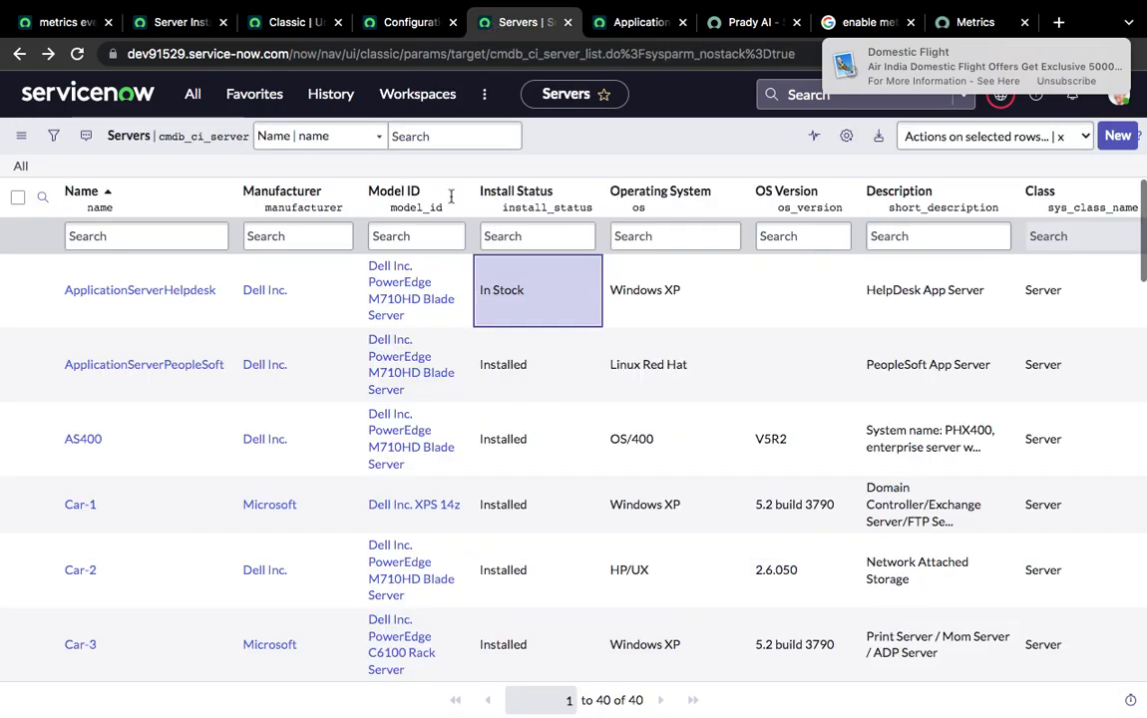
pyautogui.doubleClick(574, 312)
pyautogui.click(529, 281)
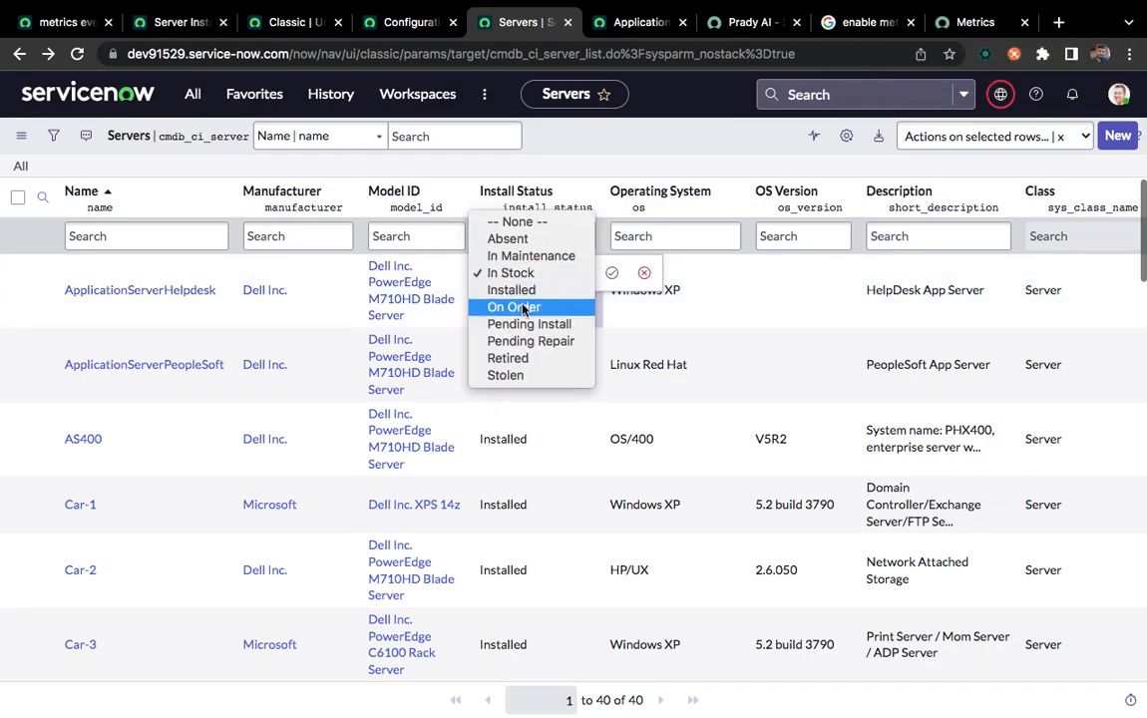
pyautogui.click(583, 289)
pyautogui.click(611, 274)
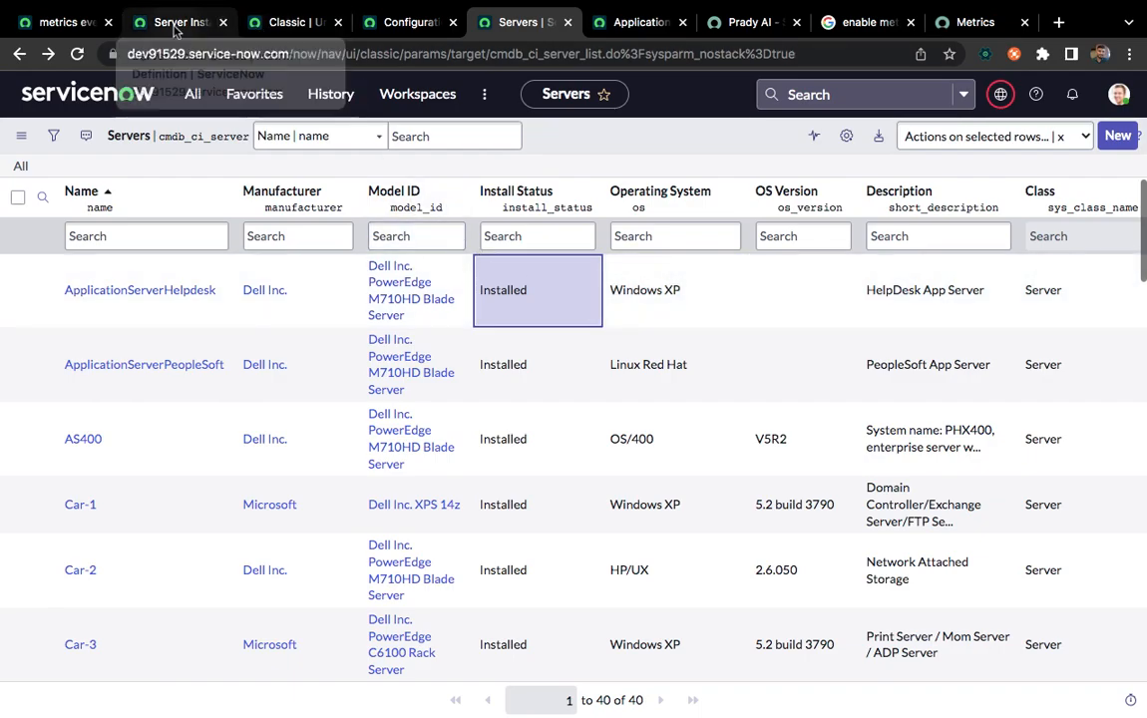
pyautogui.click(173, 24)
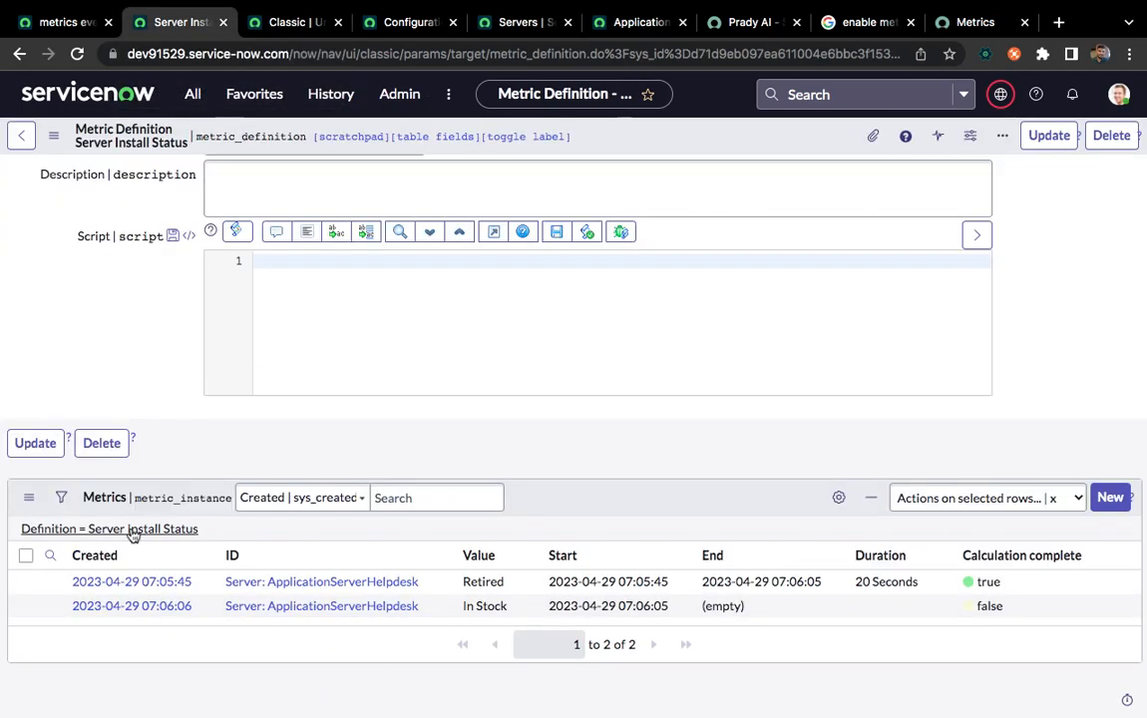
pyautogui.scroll(-1, 530, 464)
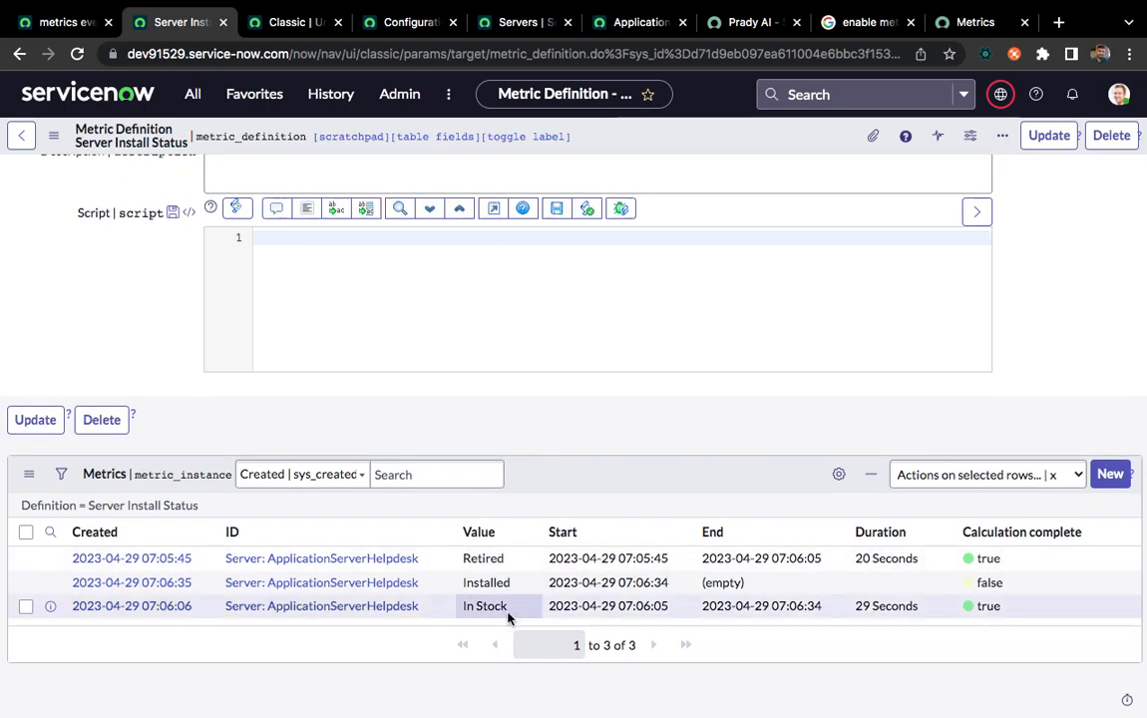